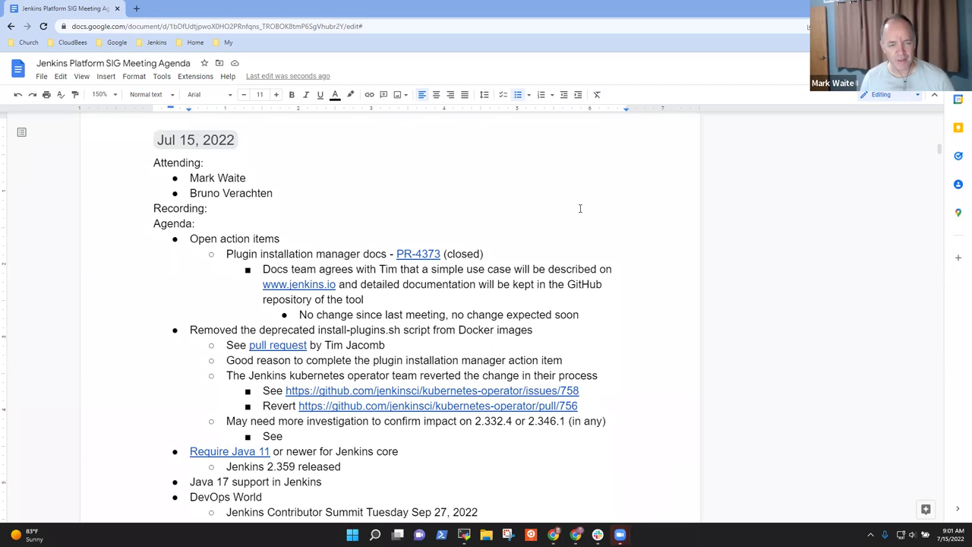
Step: Review the Jul 15, 2022 agenda from the open action items to the removal of the deprecated install-plugins.sh script, highlighting that topic
left_click(287, 240)
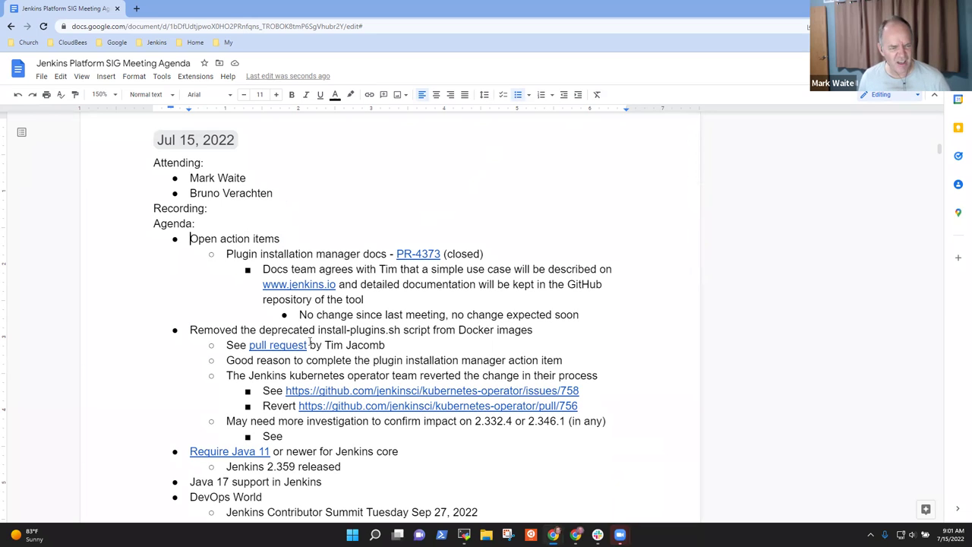
key("shift+Home")
key("Down")
key("Down")
key("Down")
key("Down")
key("Down")
key("Down")
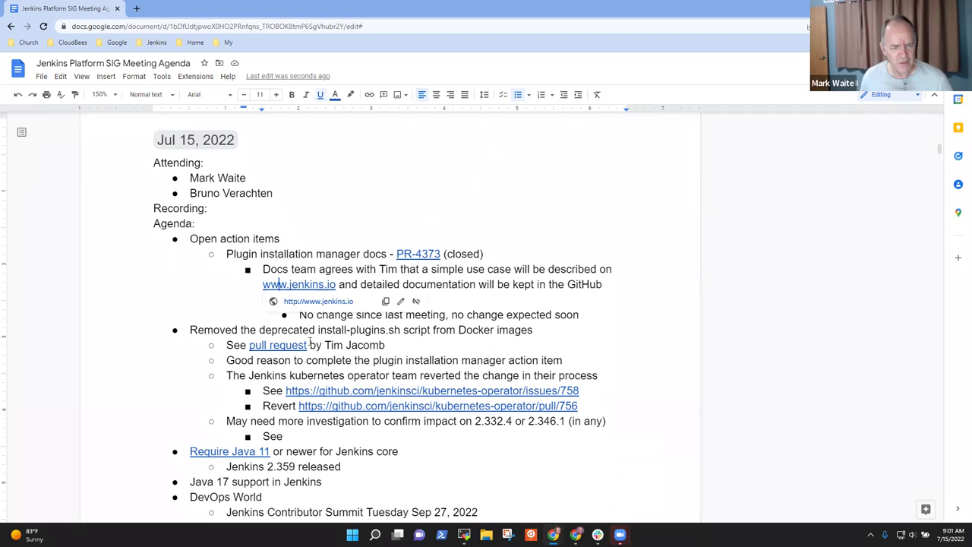
key("Home")
key("shift+End")
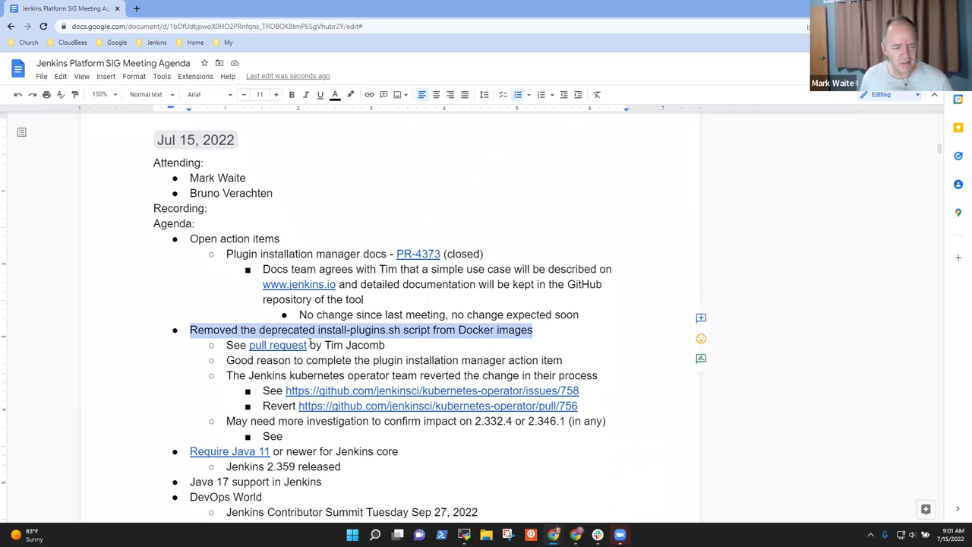
Step: Examine the remaining agenda topics: the Java 11 requirement, Java 17 support in Jenkins, and DevOps World with its contributor summit subtopics
key("Down")
key("Down")
key("Down")
key("Down")
key("Down")
key("Down")
key("Down")
key("Down")
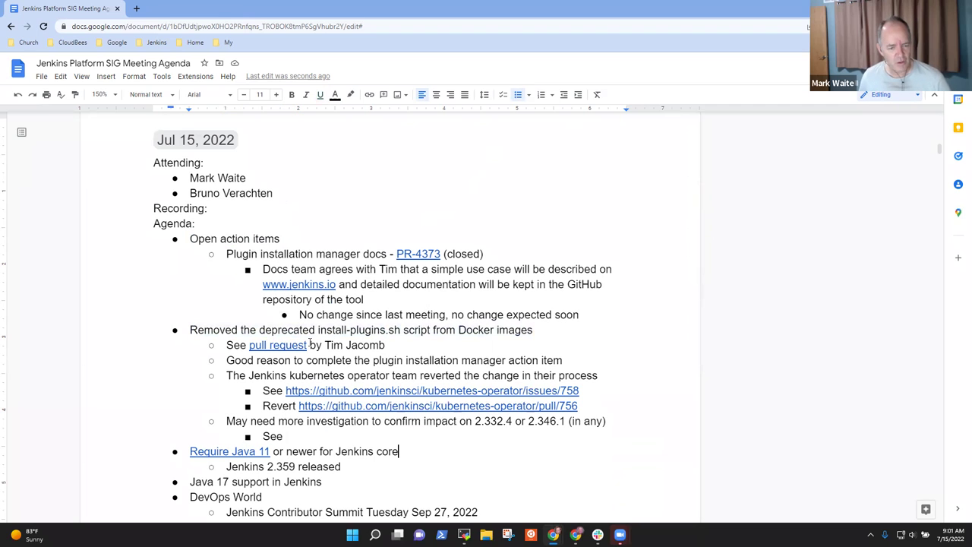
key("shift+Home")
key("Down")
key("Down")
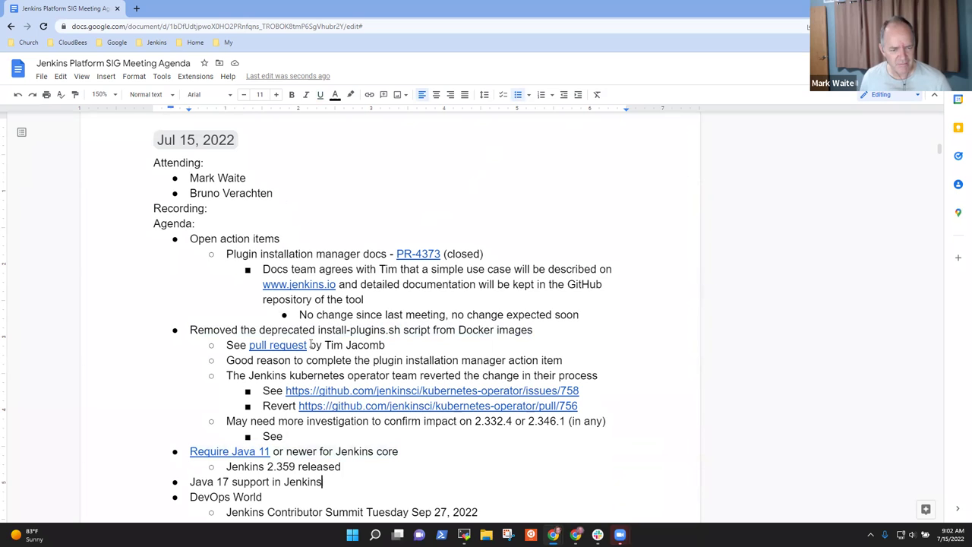
key("shift+Home")
key("Down")
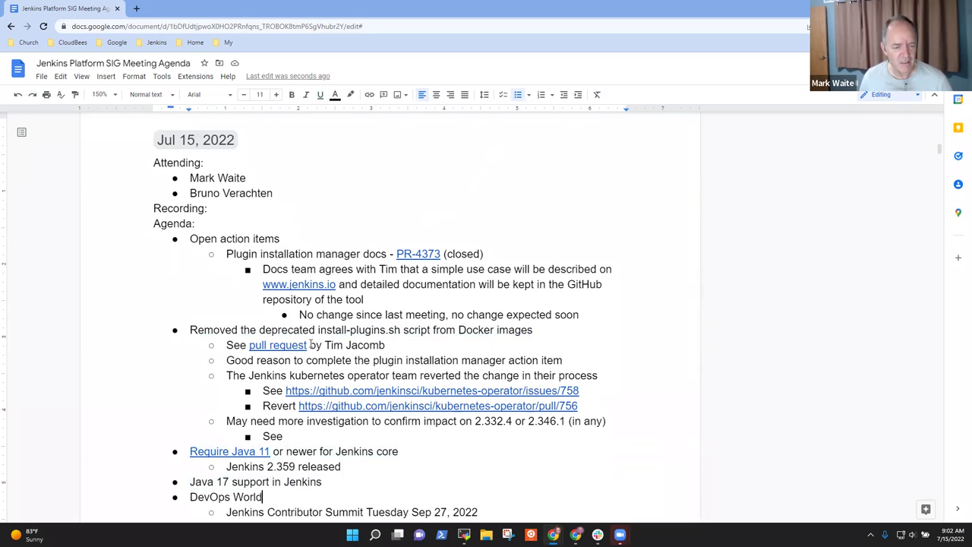
key("shift+Home")
key("Down")
key("Down")
key("Down")
key("Down")
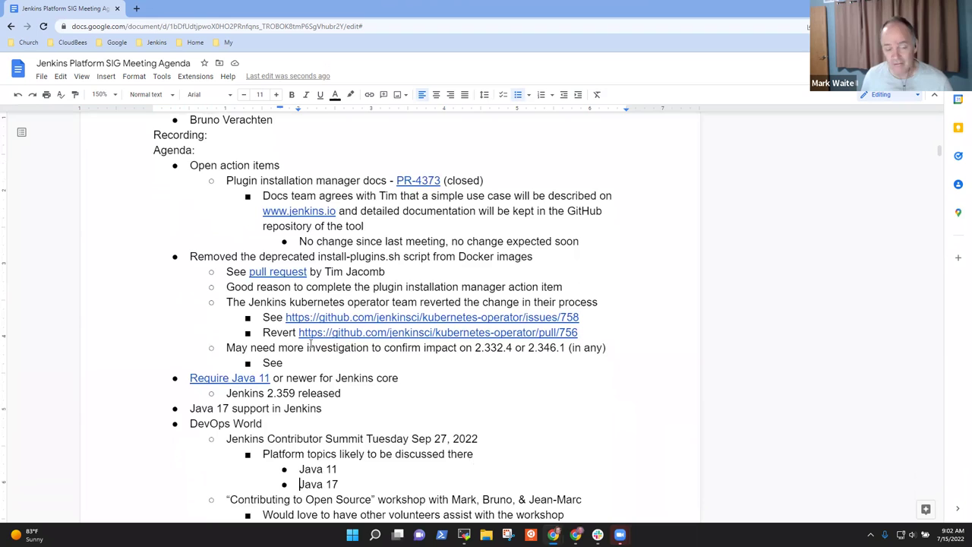
Step: Go back up through the agenda from the DevOps World subtopics to the plugin installation manager docs notes, checking for missing topics
key("Up")
key("Up")
key("Up")
key("Up")
key("Up")
key("Up")
key("Up")
key("Up")
key("Up")
key("Up")
key("Up")
key("Up")
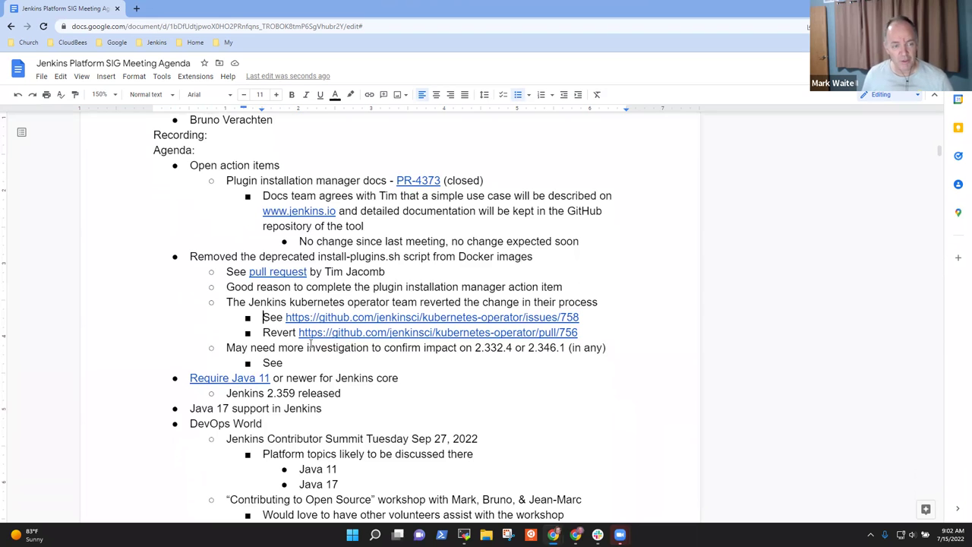
key("Up")
key("Up")
key("Up")
key("Up")
key("Up")
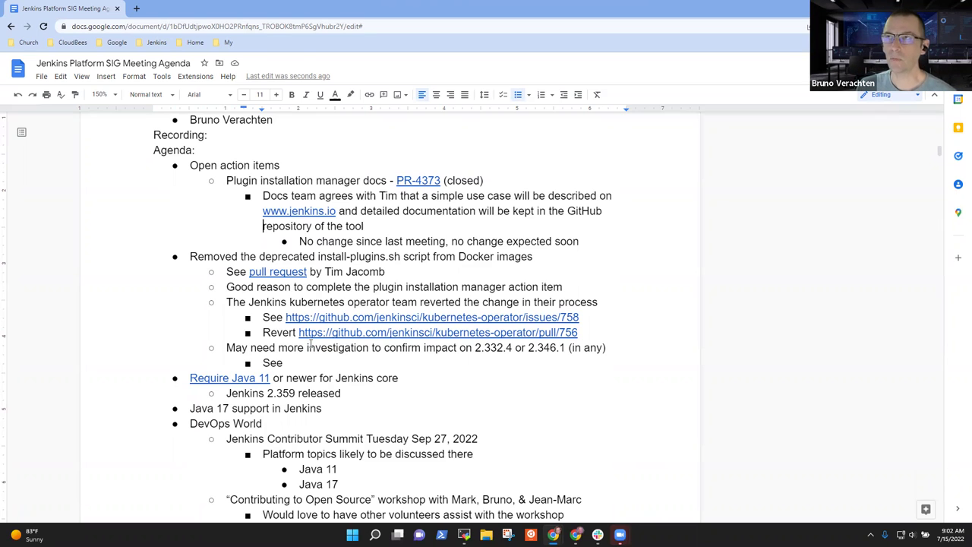
key("Down")
key("Down")
key("Down")
key("Down")
key("Down")
key("Down")
key("Down")
key("Down")
key("Down")
key("Down")
key("Down")
key("Down")
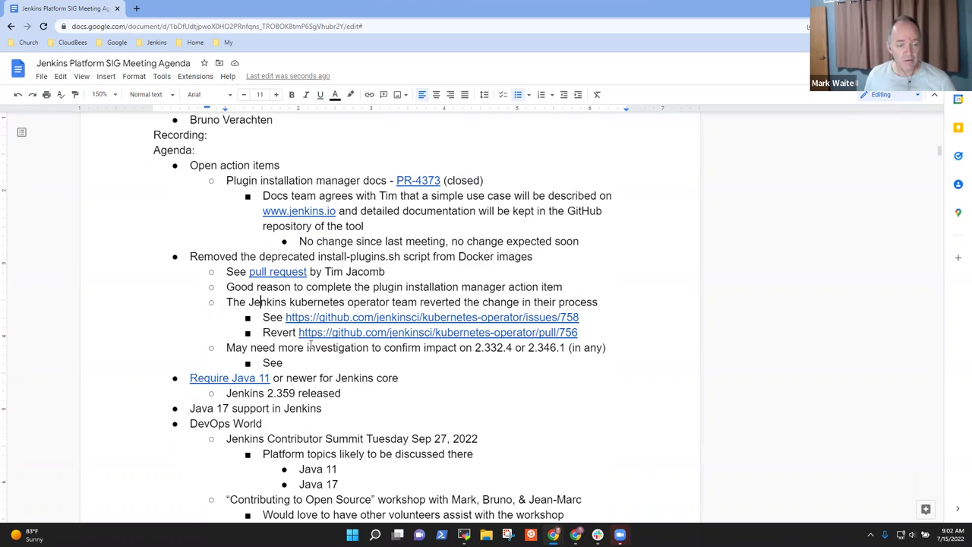
key("Up")
key("Down")
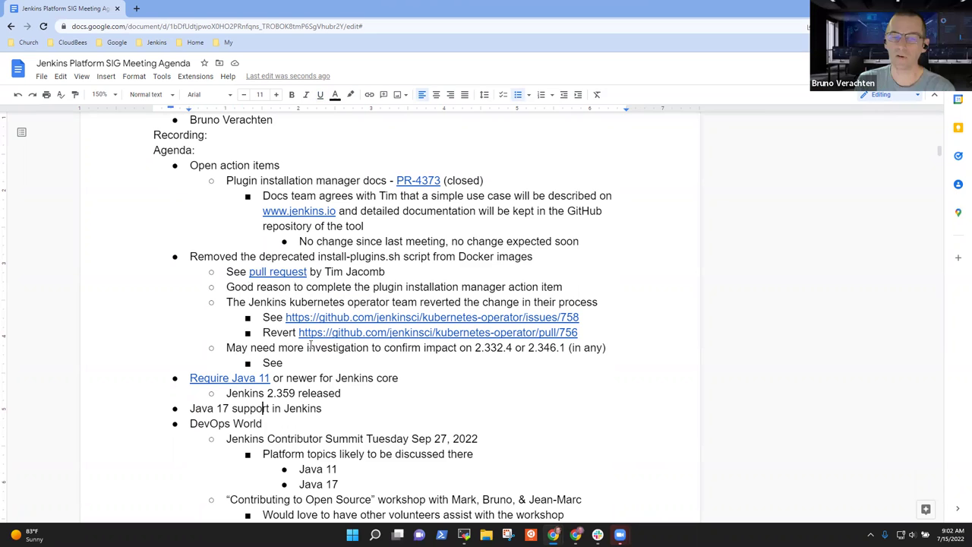
key("End")
key("Return")
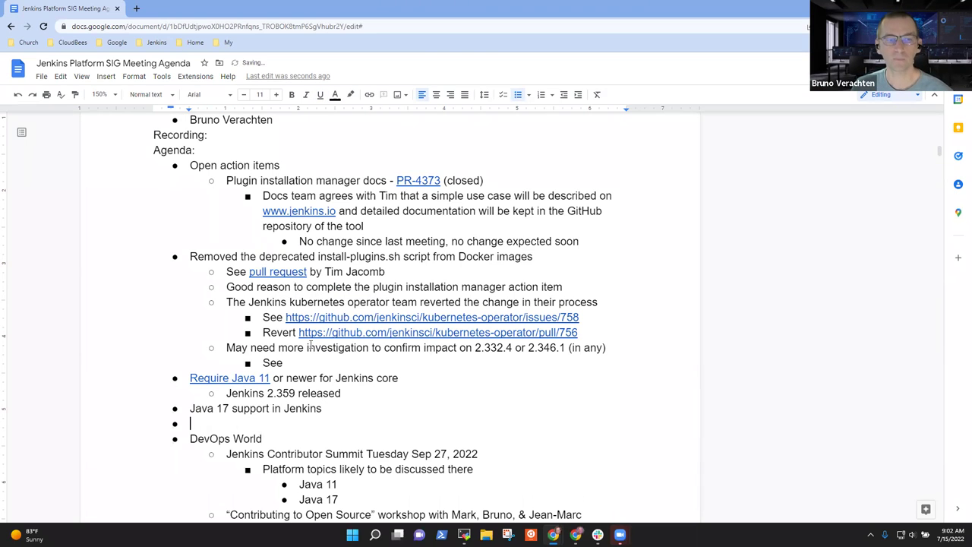
type("Pending")
key("BackSpace")
key("BackSpace")
key("BackSpace")
key("BackSpace")
key("BackSpace")
key("BackSpace")
key("BackSpace")
key("Delete")
Step: Add a top-level agenda bullet "Open platform related pull requests" directly above the "Require Java 11" topic
key("Up")
key("Up")
key("Up")
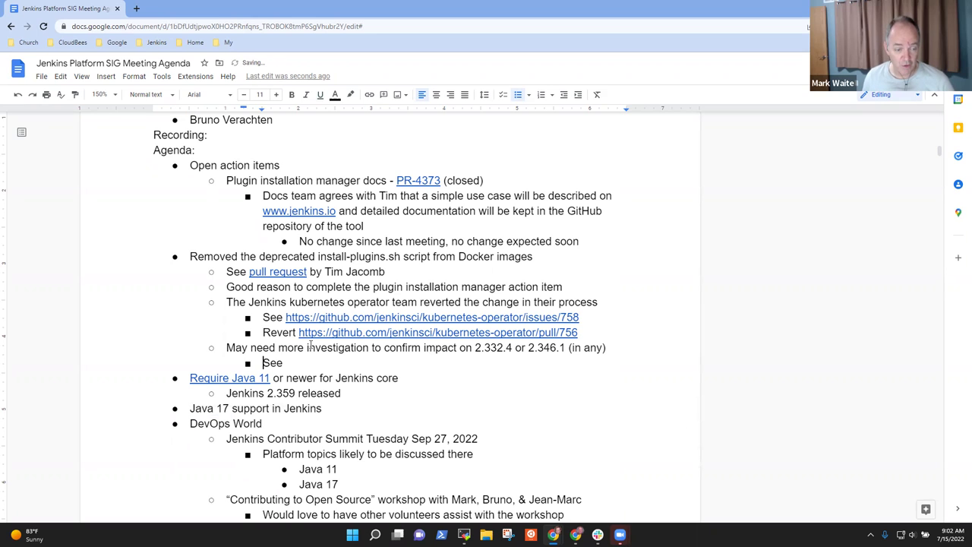
key("Up")
key("Return")
key("Up")
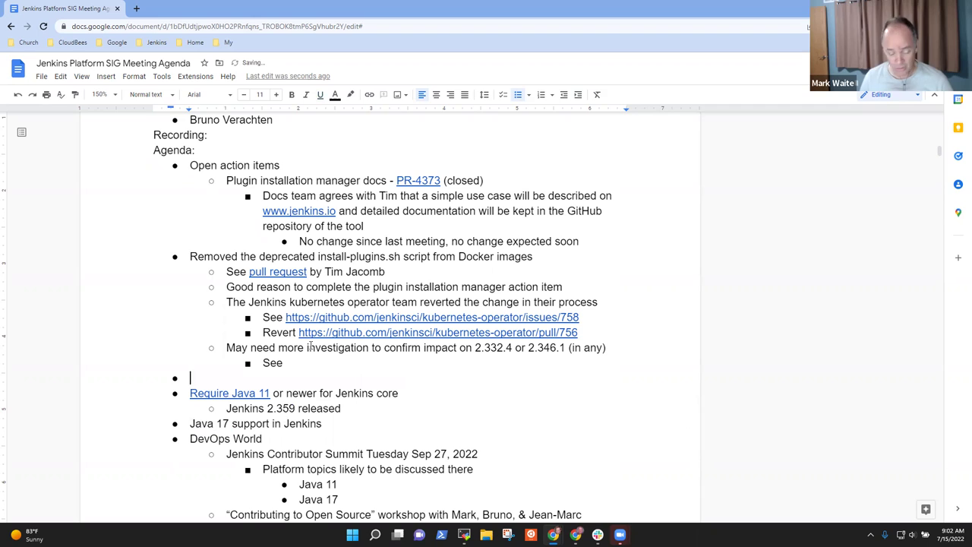
type("Open p")
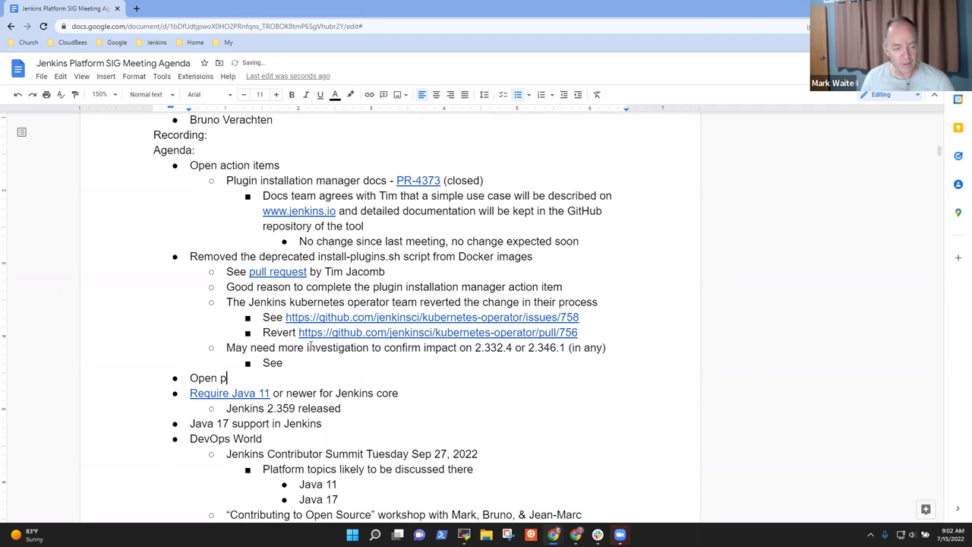
key("BackSpace")
type("platform")
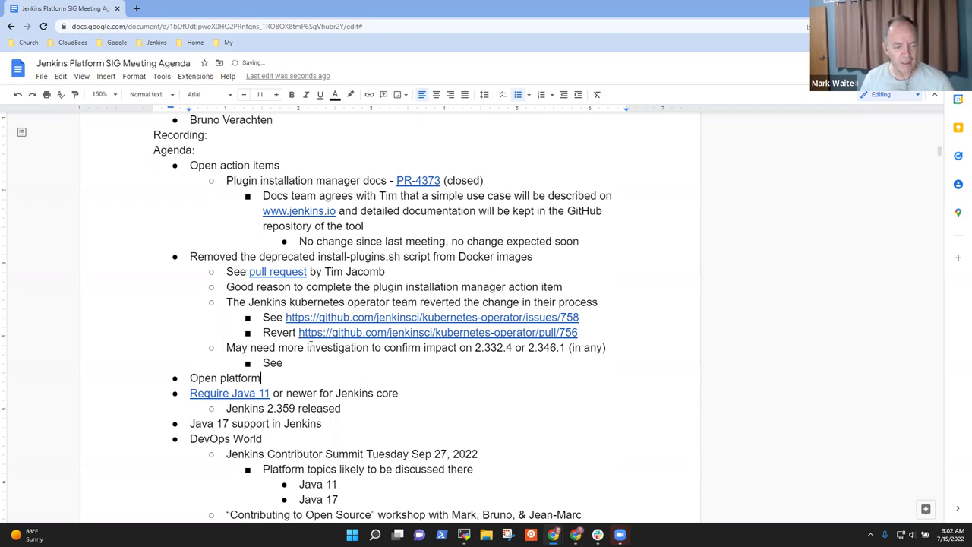
type(" related")
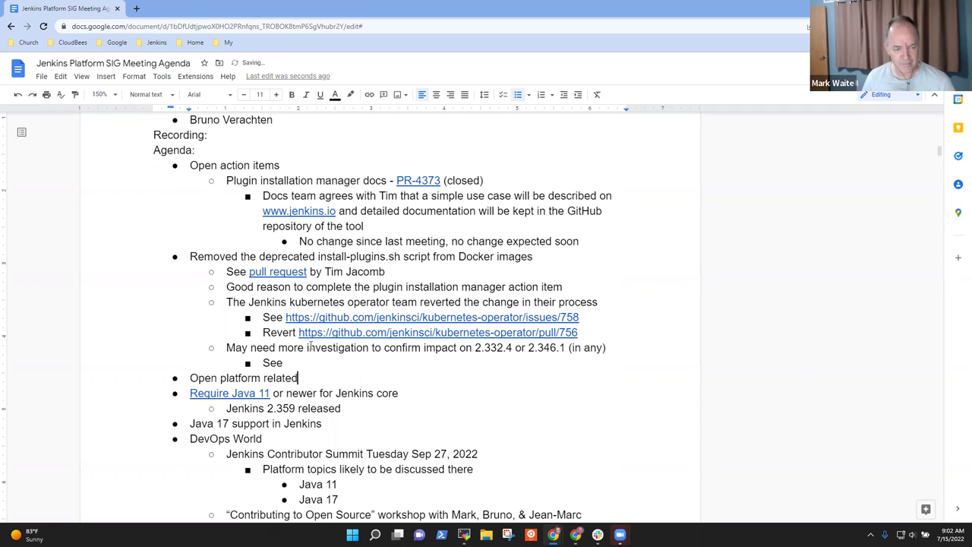
type(" pull requests")
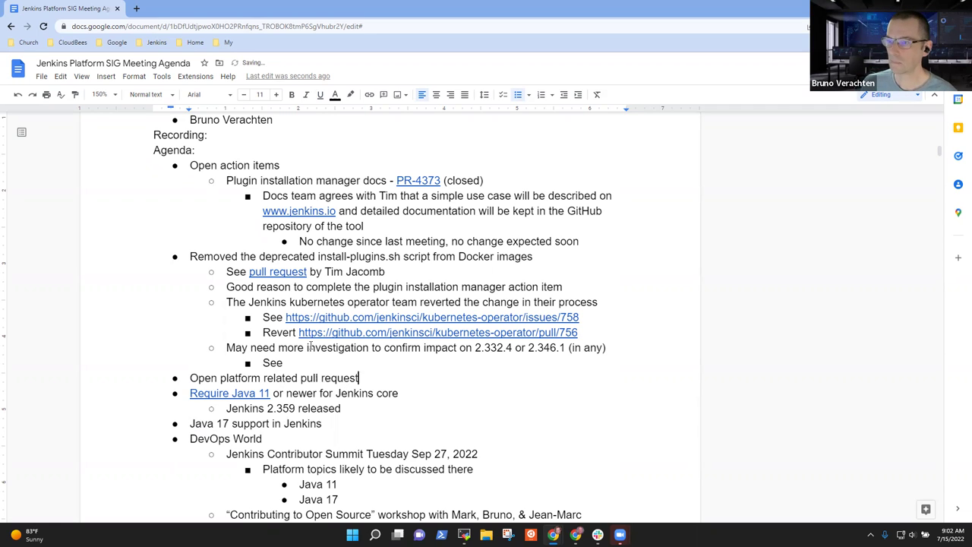
Step: Add the sub-bullet "Arm32/v7 pull requests to docker agent and docker inbound agent" under the open pull requests topic and highlight it
key("Return")
key("Tab")
type("Ar")
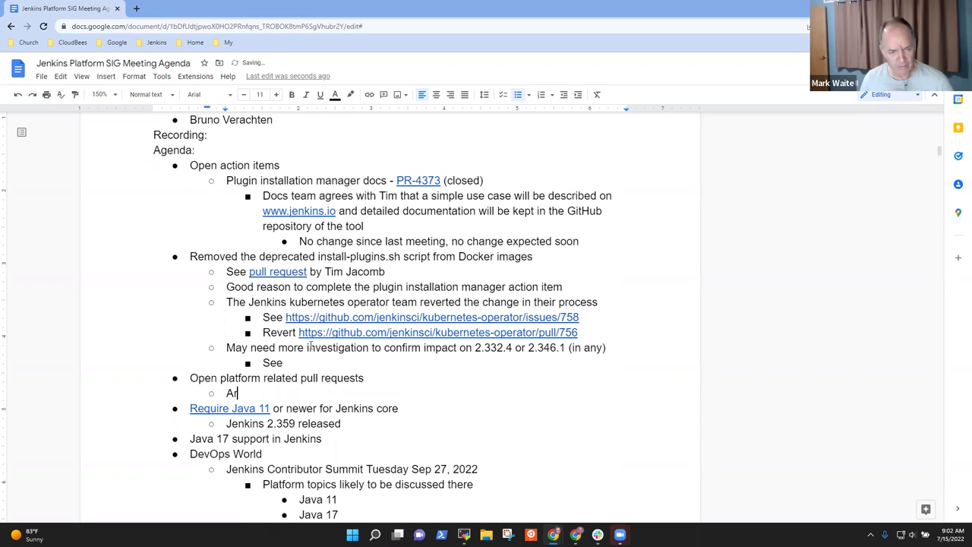
type("m32")
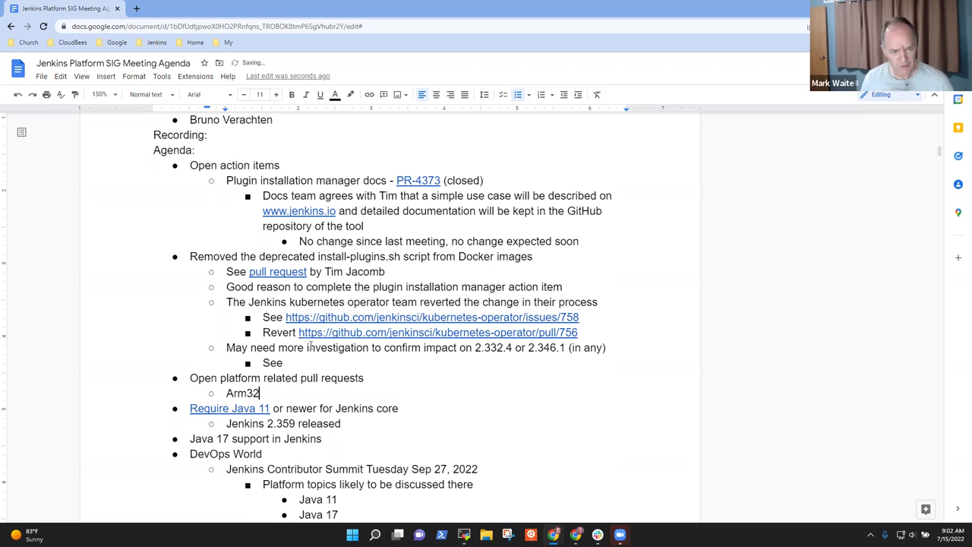
type("/v7 ")
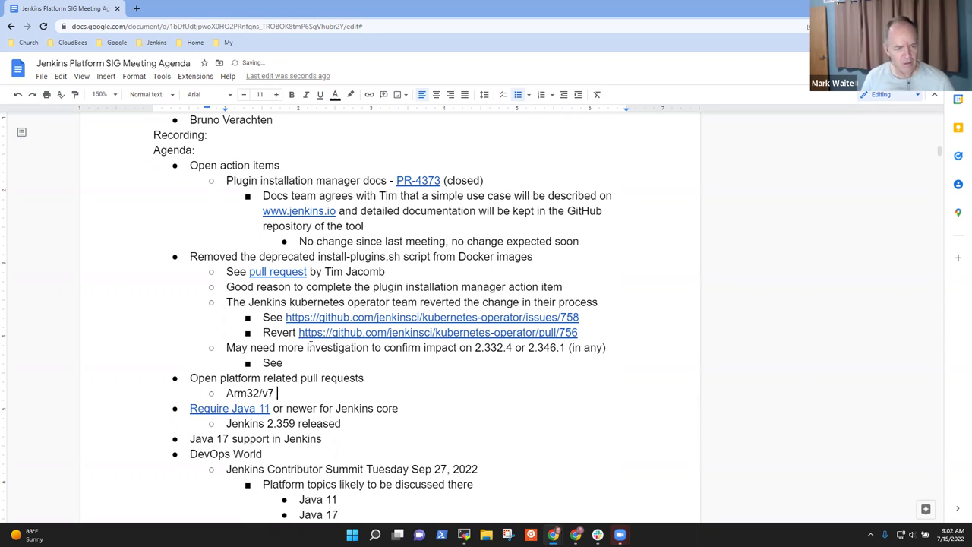
type("pull reque")
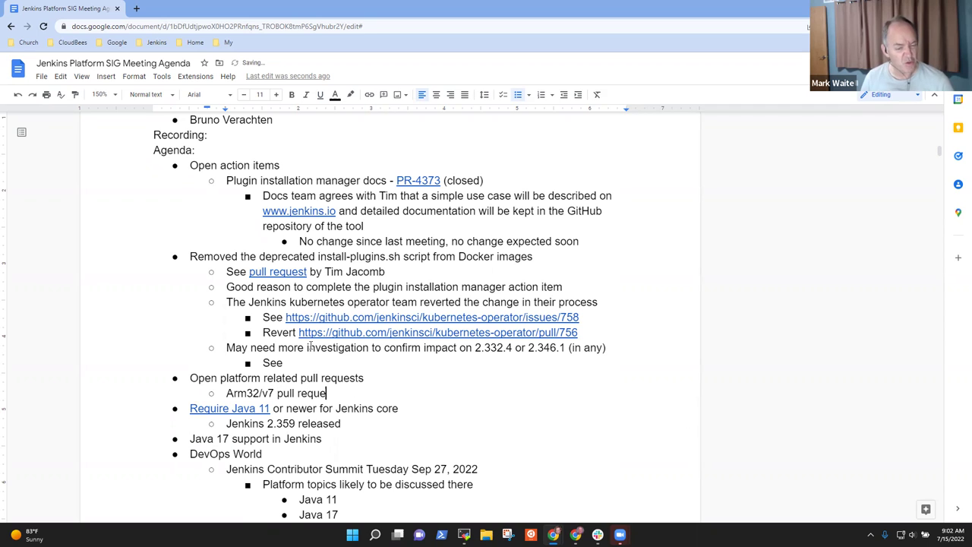
type("sts t")
key("BackSpace")
key("BackSpace")
type("s to docker")
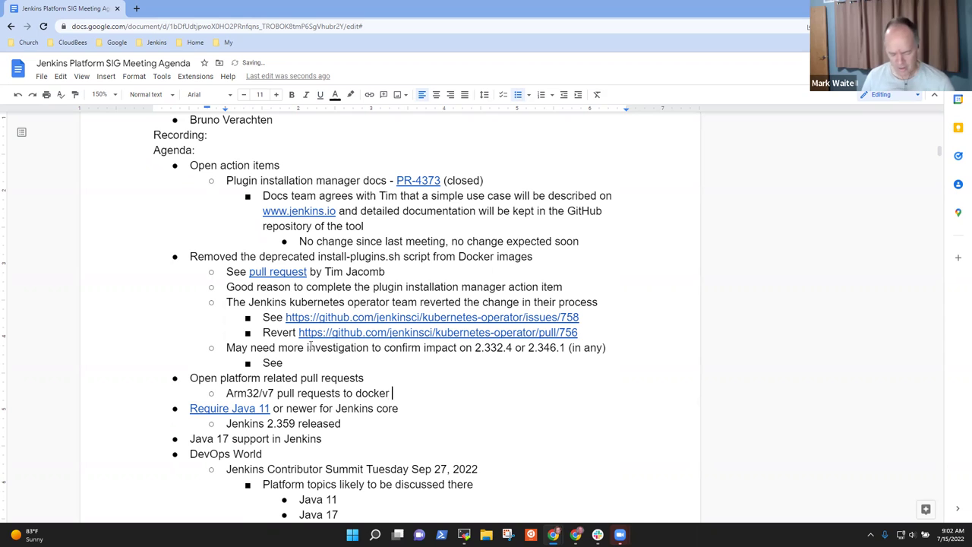
type(" agents")
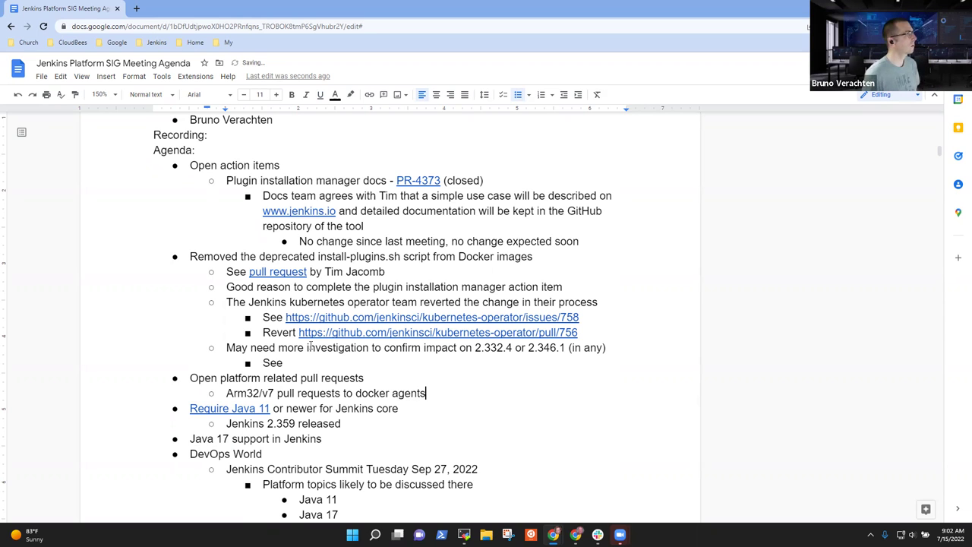
key("BackSpace")
type("and doc")
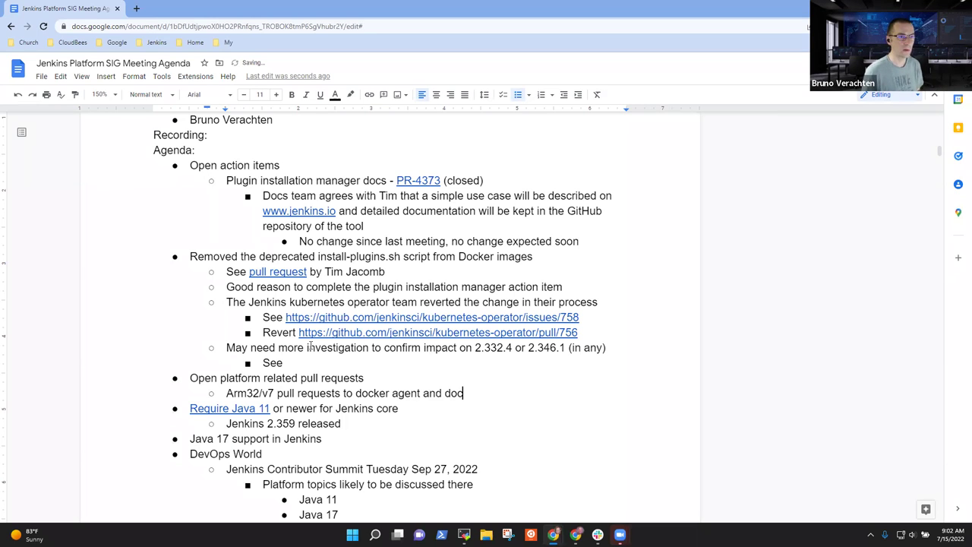
type("ker in")
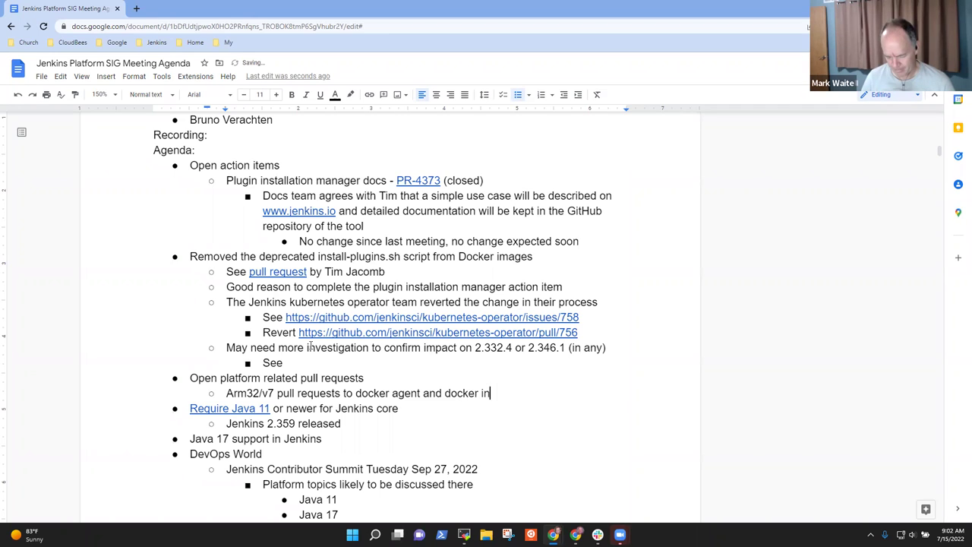
type("bound ")
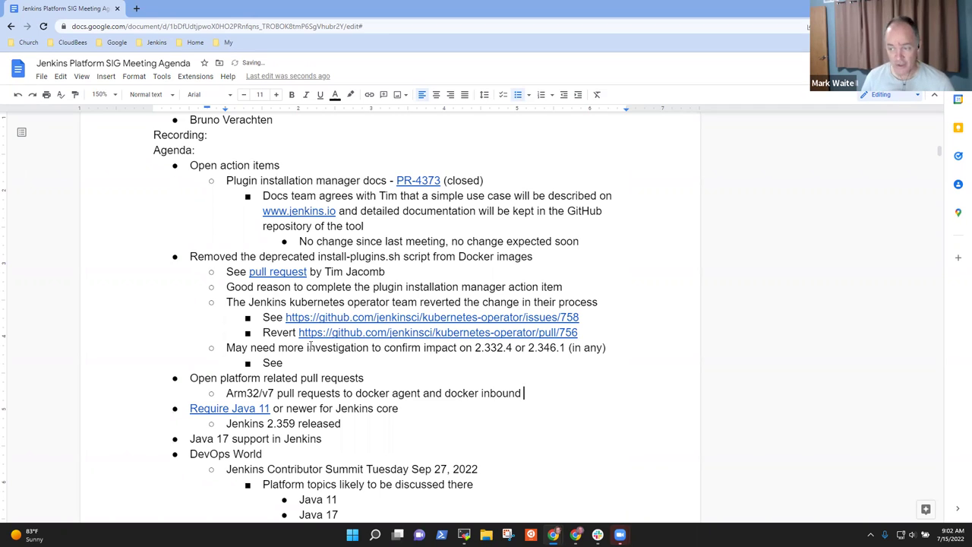
type("agent")
key("shift+Home")
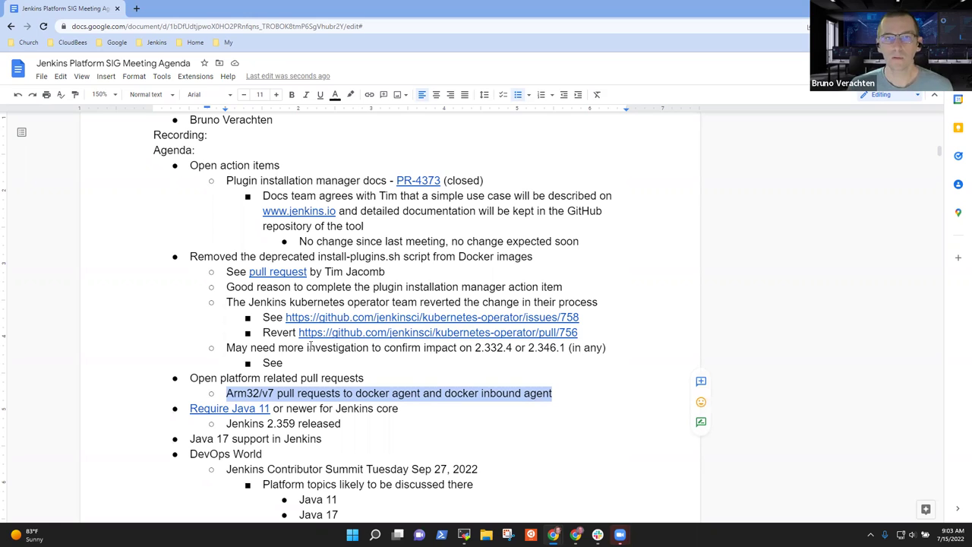
Step: Highlight the "Plugin installation manager docs" action item and open its linked pull request PR-4373
left_click(270, 180)
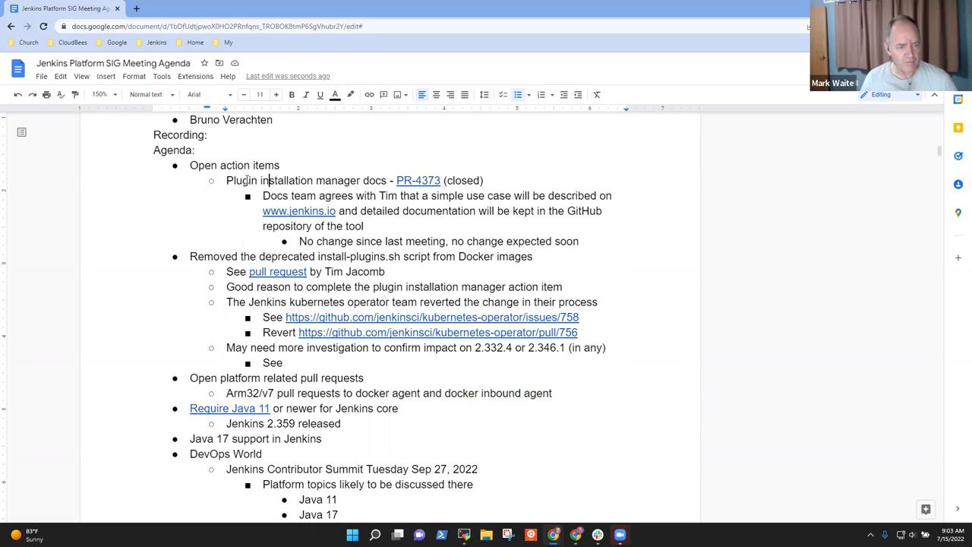
left_click_drag(227, 180, 251, 194)
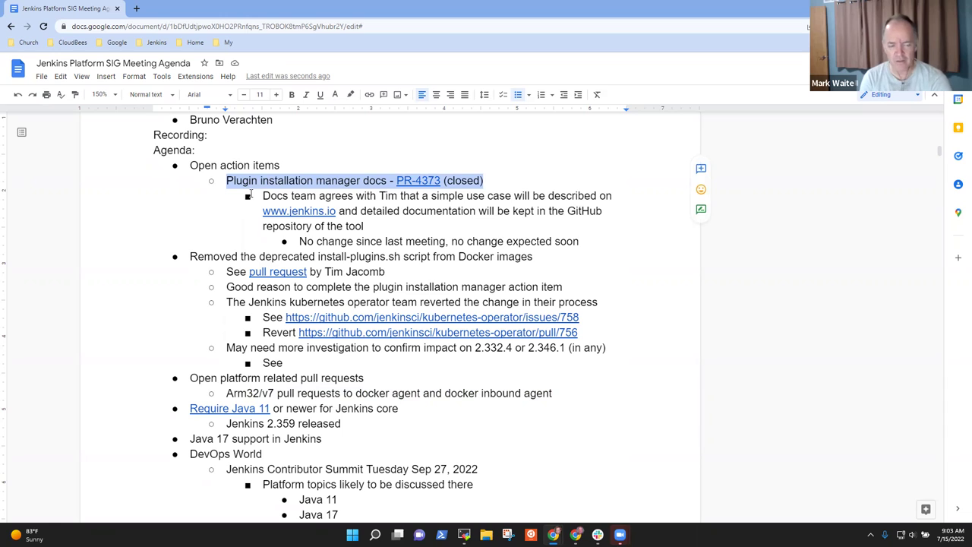
left_click(414, 181)
left_click(445, 202)
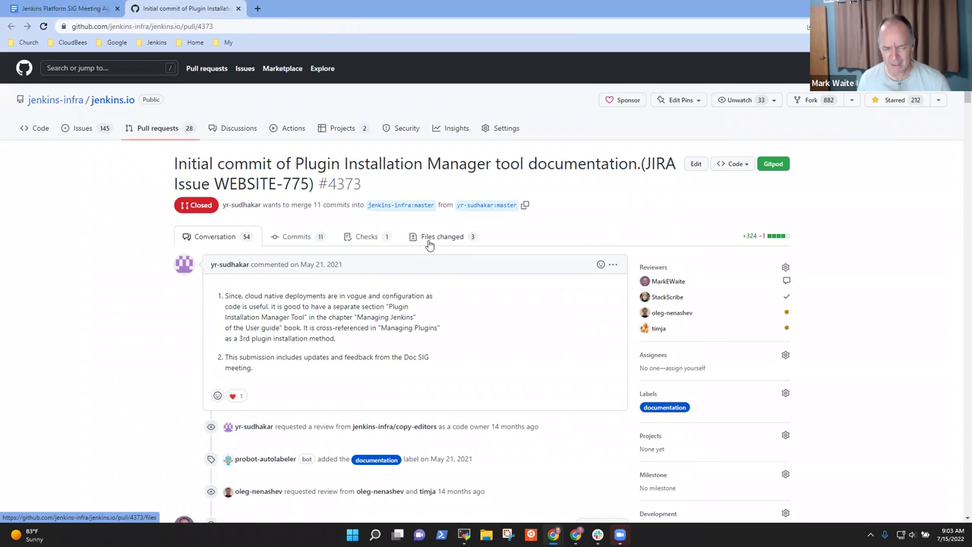
Step: Return to the meeting agenda document and highlight the words "install-plugins.sh script" in the Docker images topic
left_click(57, 10)
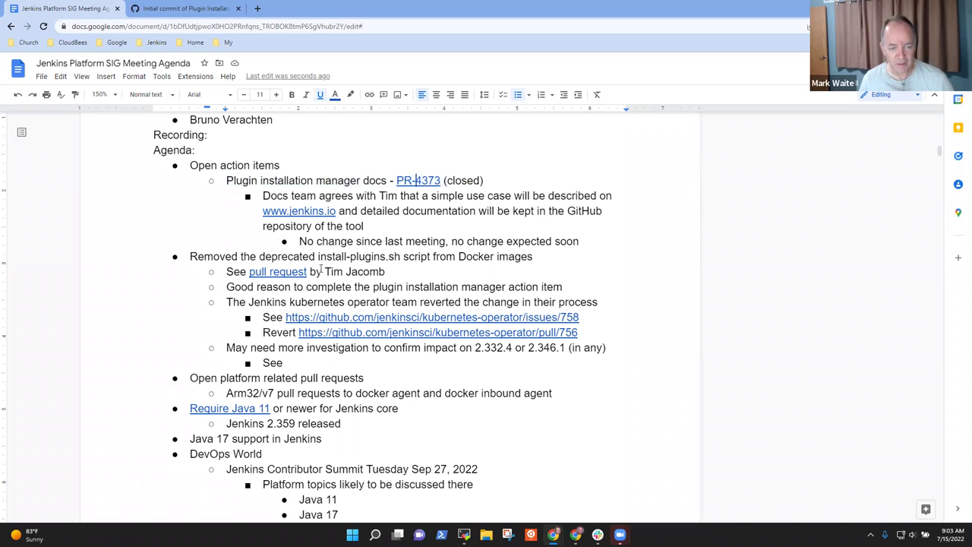
left_click(327, 256)
key("ctrl+shift+Right")
key("ctrl+shift+Right")
key("ctrl+shift+Right")
key("ctrl+shift+Right")
key("ctrl+shift+Right")
key("ctrl+shift+Right")
key("shift+Left")
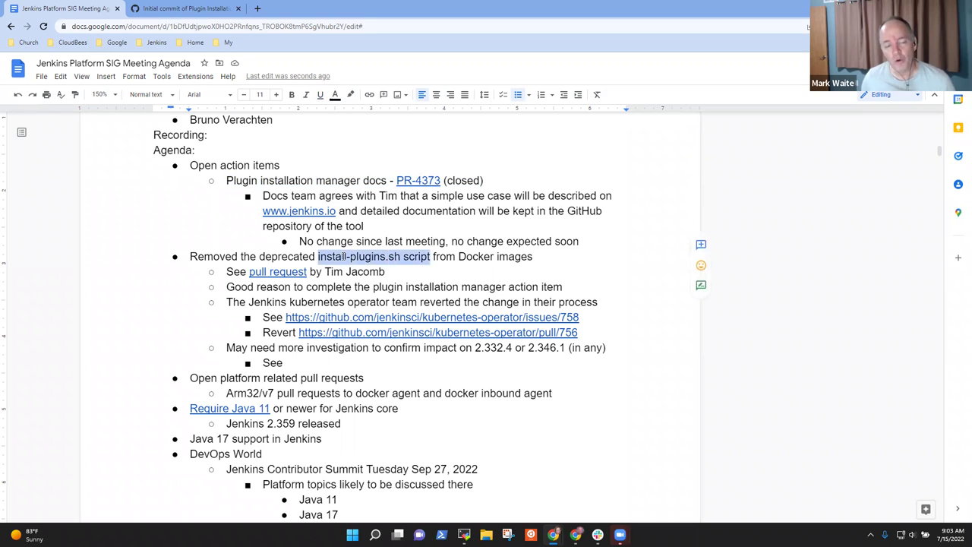
Step: Highlight the first line of the docs team agreement note under the plugin installation manager docs item
left_click(314, 180)
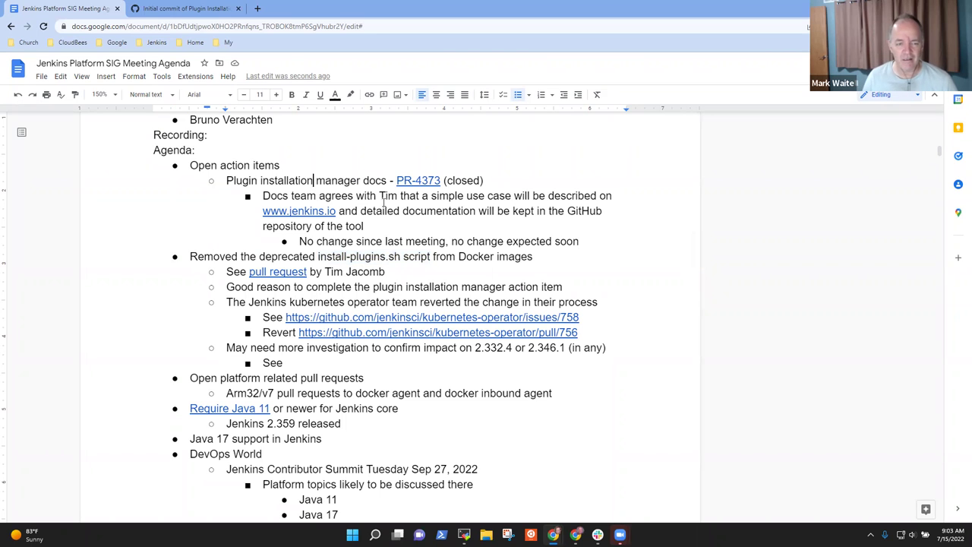
key("Home")
key("shift+End")
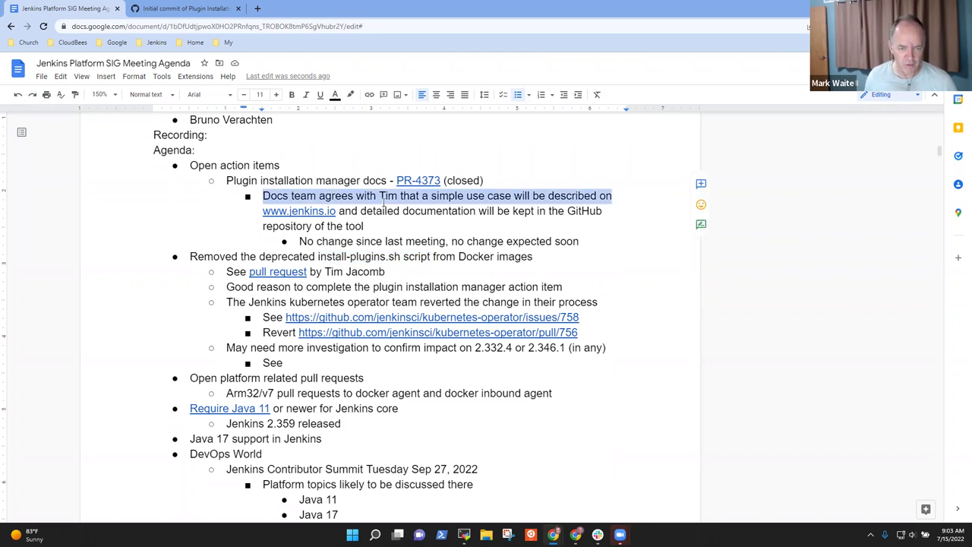
Step: Highlight the "Plugin installation manager docs" line under the open action items
key("Down")
key("Down")
key("Down")
key("Down")
key("Down")
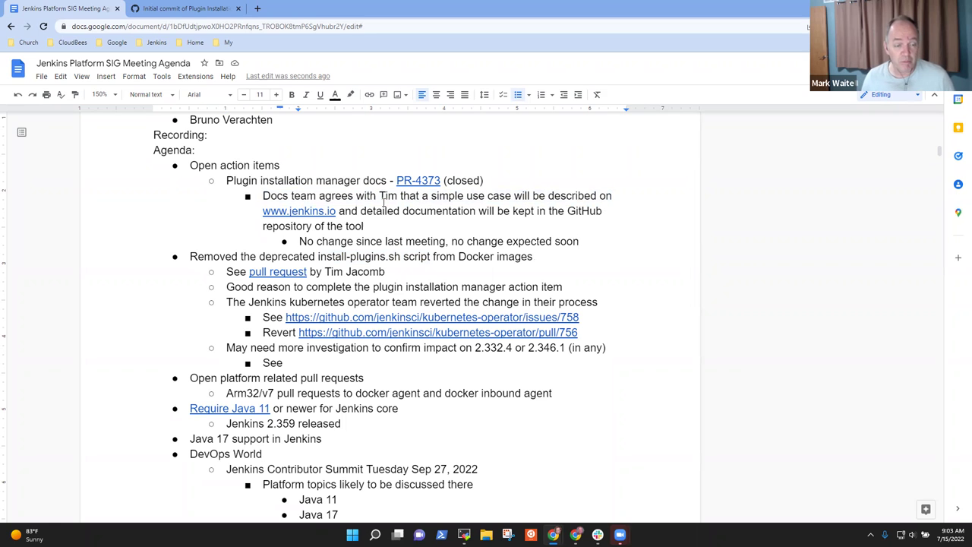
triple_click(267, 186)
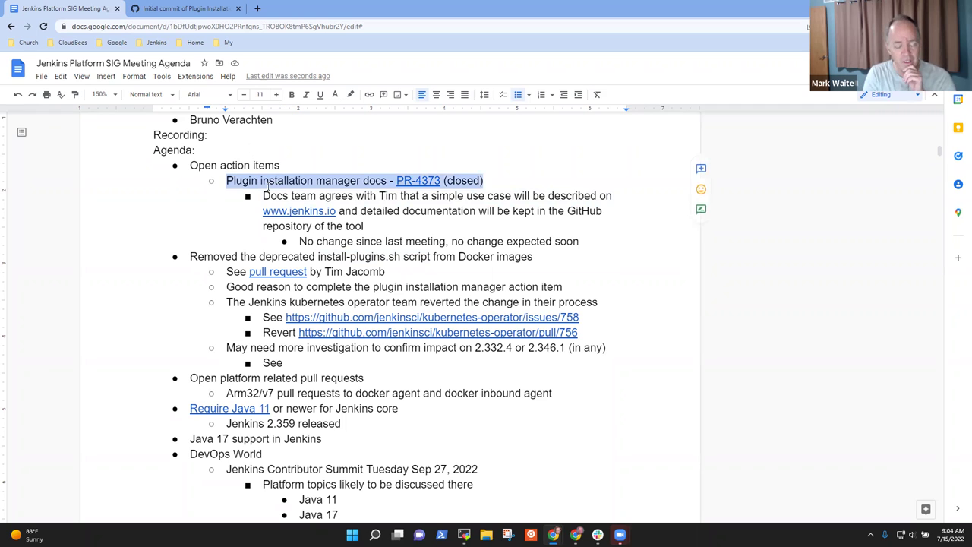
Step: Add the sub-bullet "More questions on community recently related to plugin management" at the end of the plugin installation manager docs item
key("Down")
key("Down")
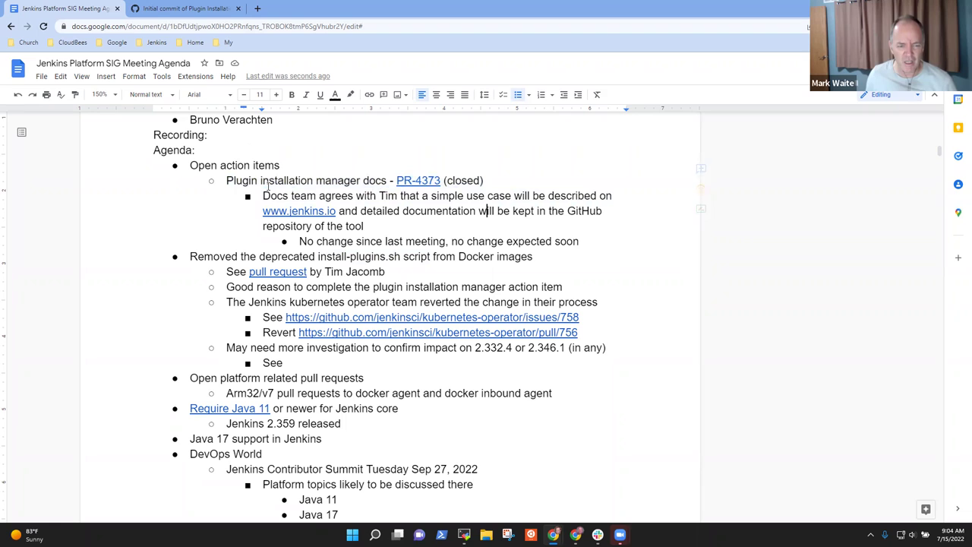
key("Return")
key("shift+Tab")
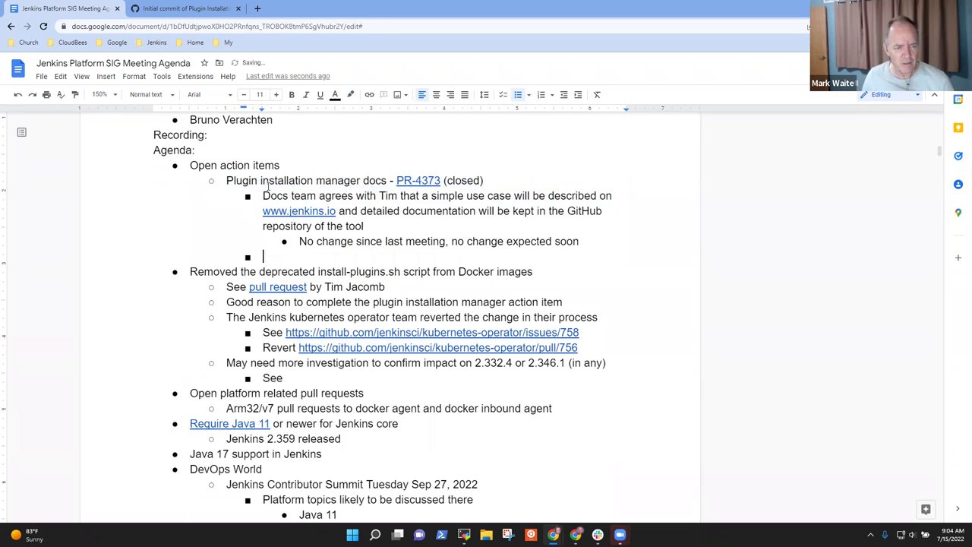
key("shift+Tab")
key("Tab")
type("More ")
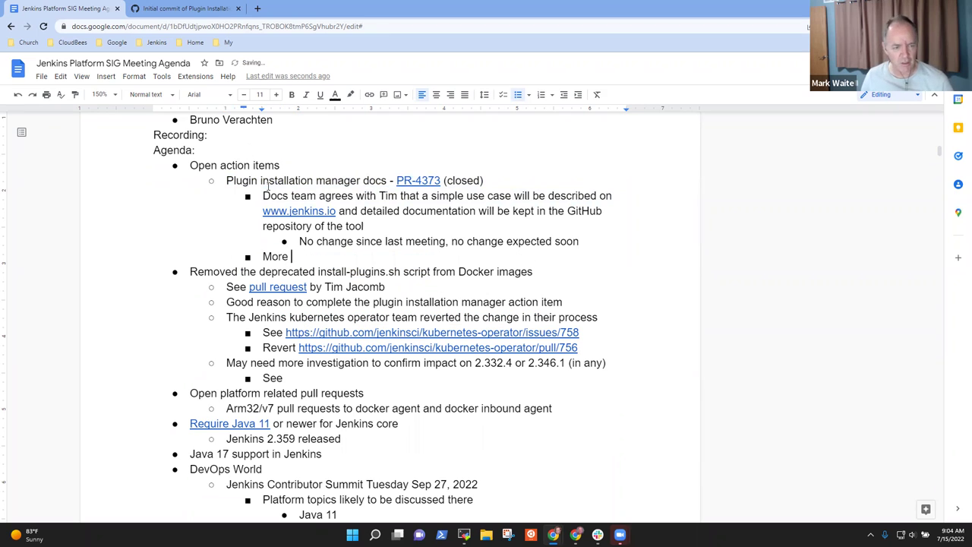
type("questions on")
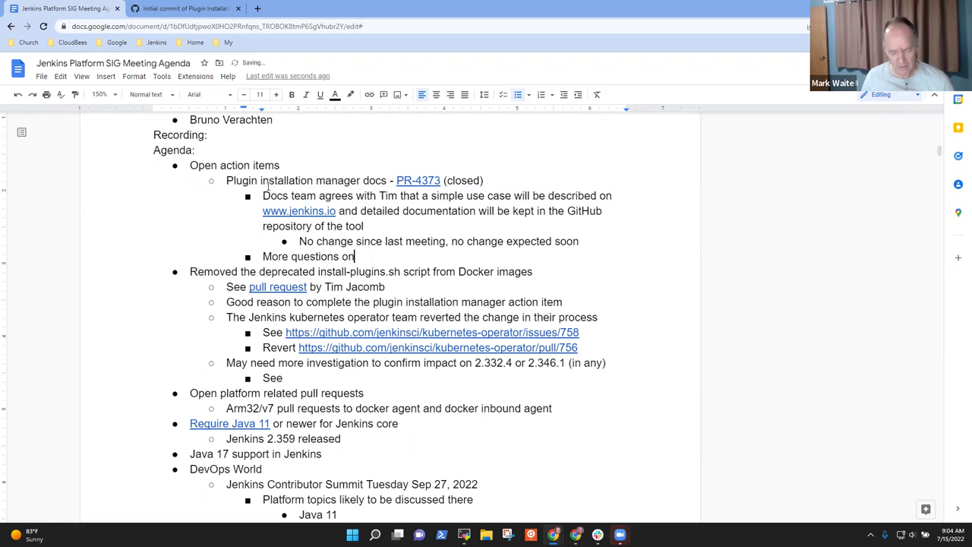
type(" community rec")
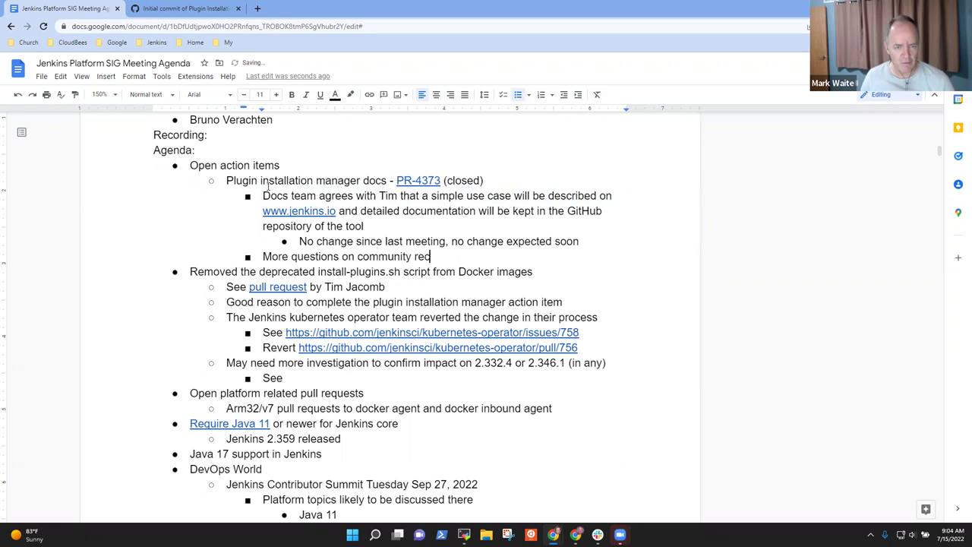
type("ently")
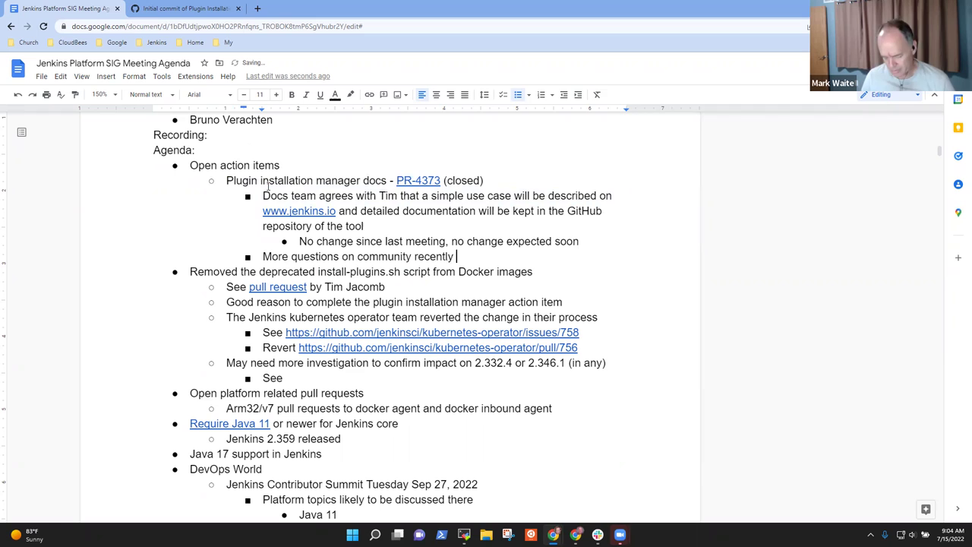
type(" related to ")
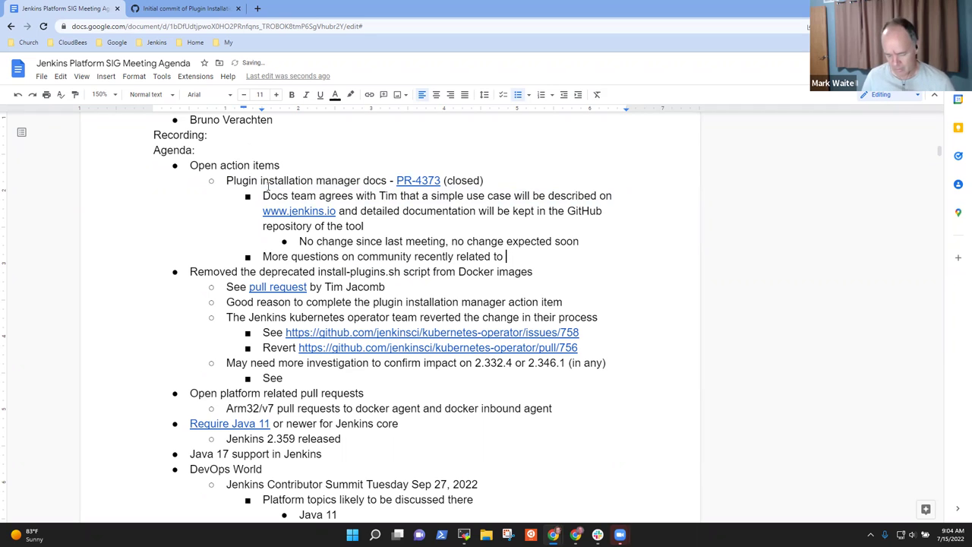
type("plugin management")
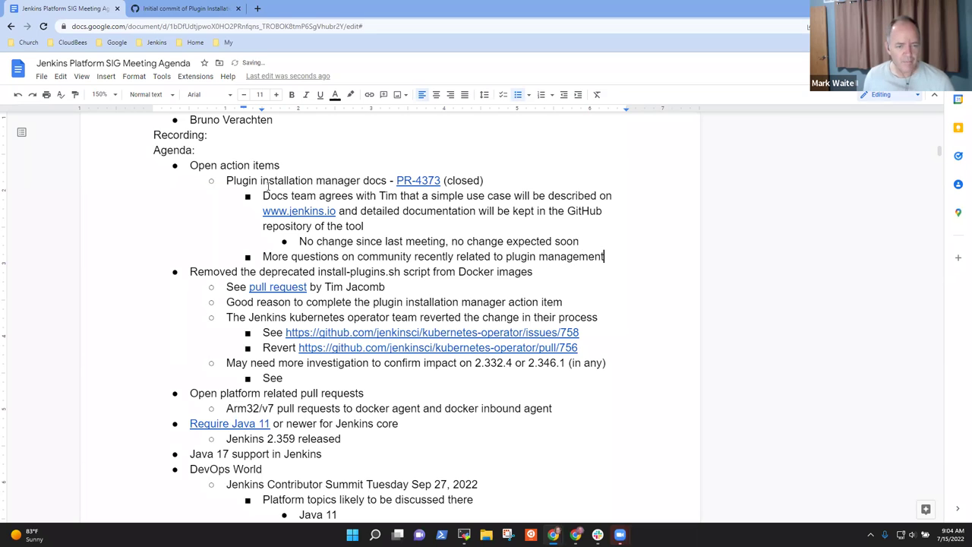
Step: Highlight the topic line "Removed the deprecated install-plugins.sh script from Docker images"
key("Down")
key("Home")
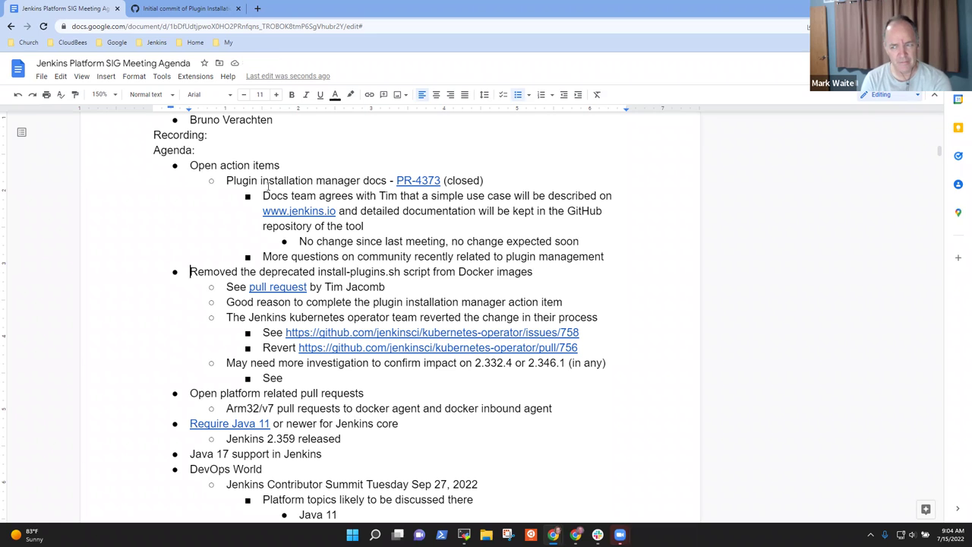
key("shift+End")
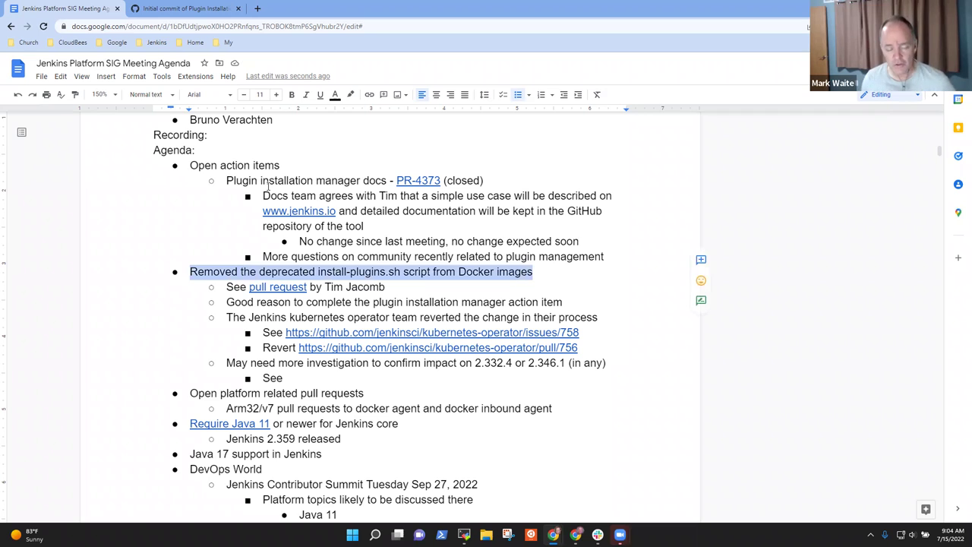
Step: Add "Removed from 2.358 and from 2.346.2 (LTS)" as the first sub-bullet of the install-plugins.sh topic and highlight it
key("Right")
key("Return")
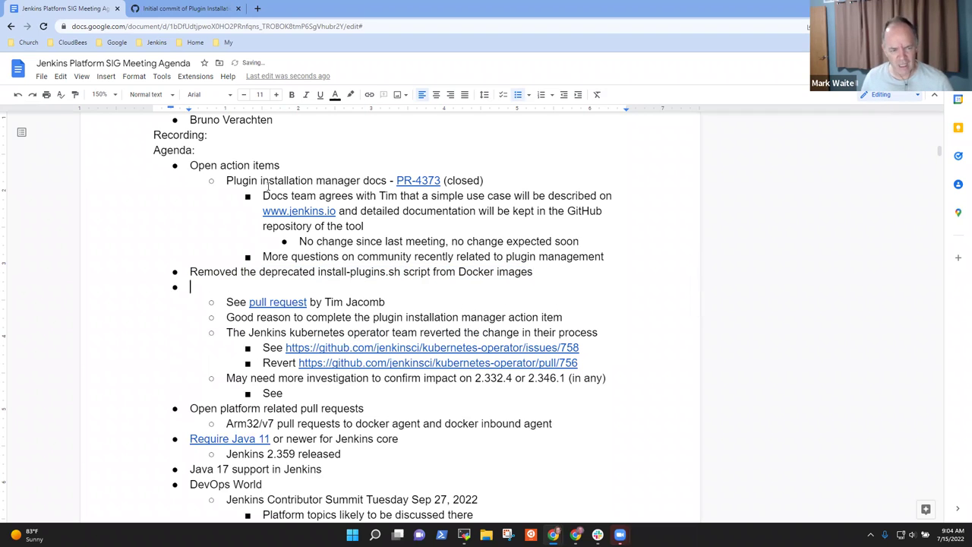
key("Tab")
type("Removed ")
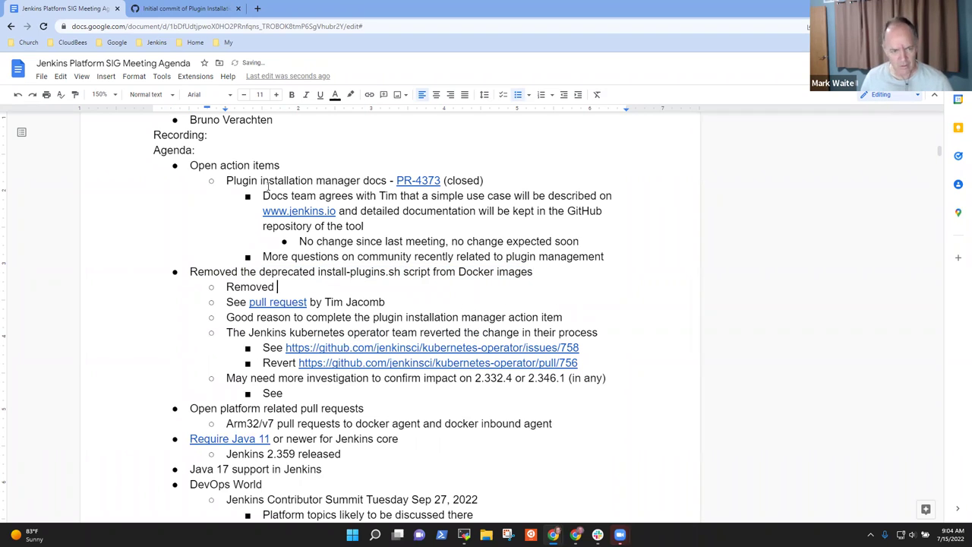
type("from 2.358 a")
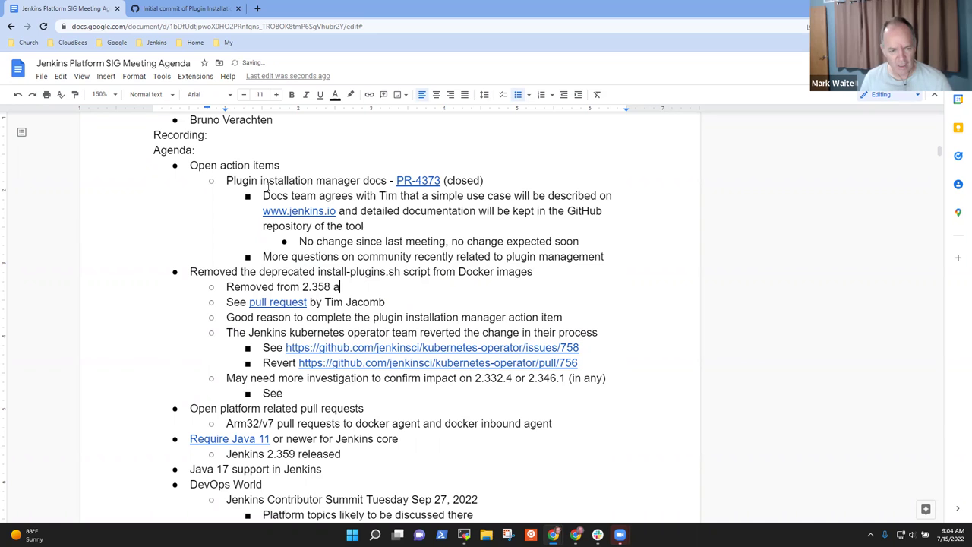
type("nd from 2.346.2")
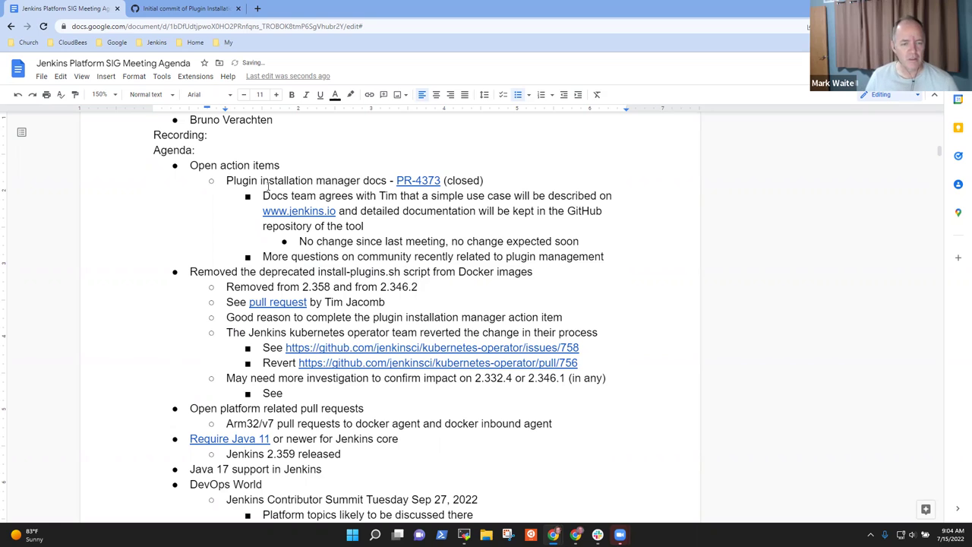
type(" (L")
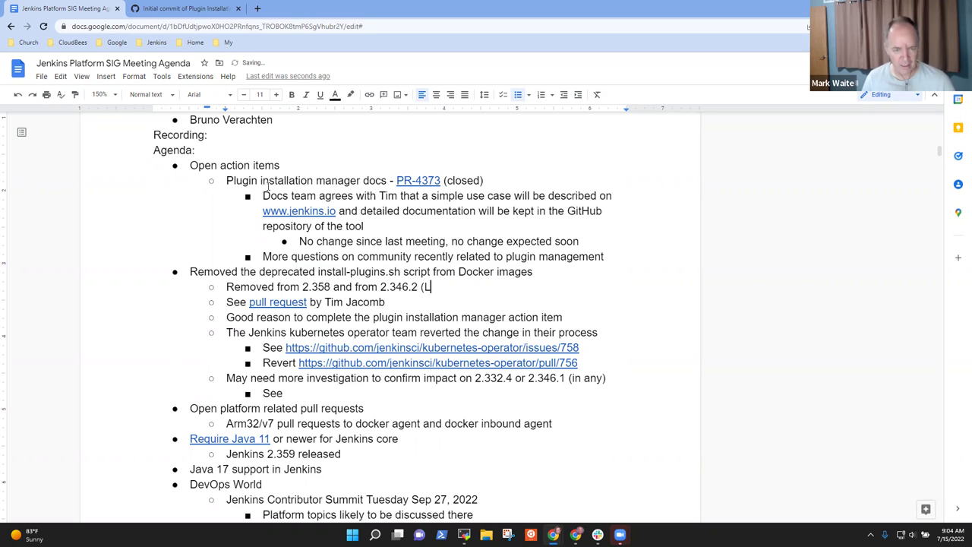
type("TS)")
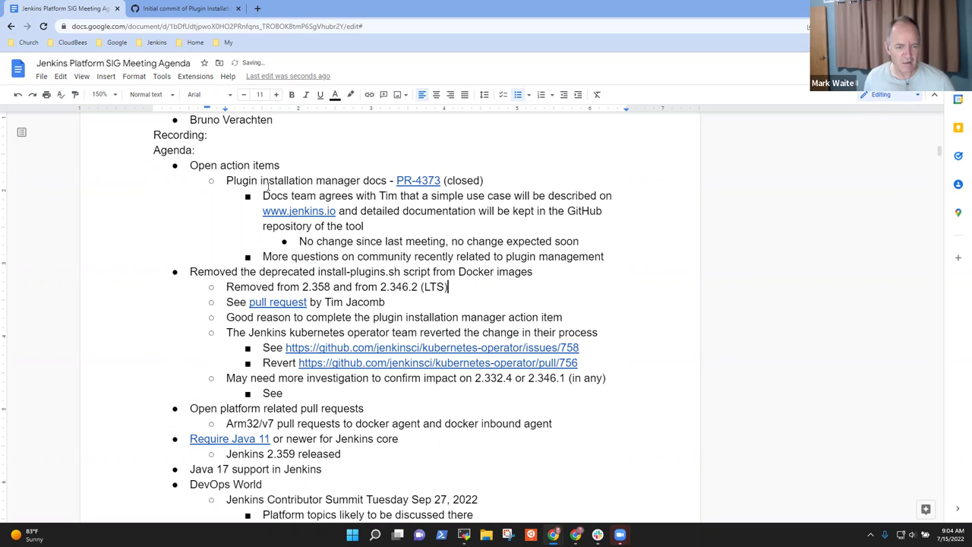
key("shift+Home")
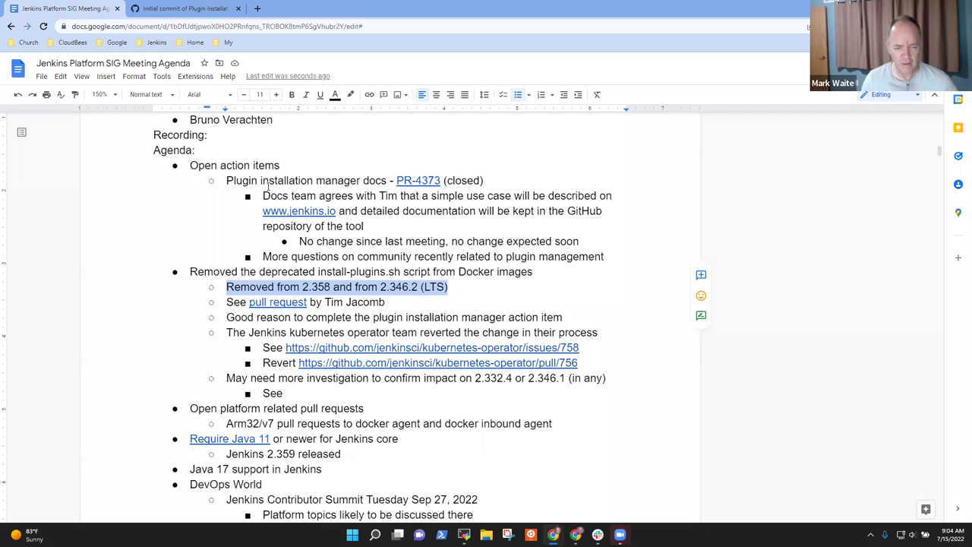
Step: Preview the kubernetes-operator issues/758 link and highlight the script name in the Docker images topic line
left_click(426, 347)
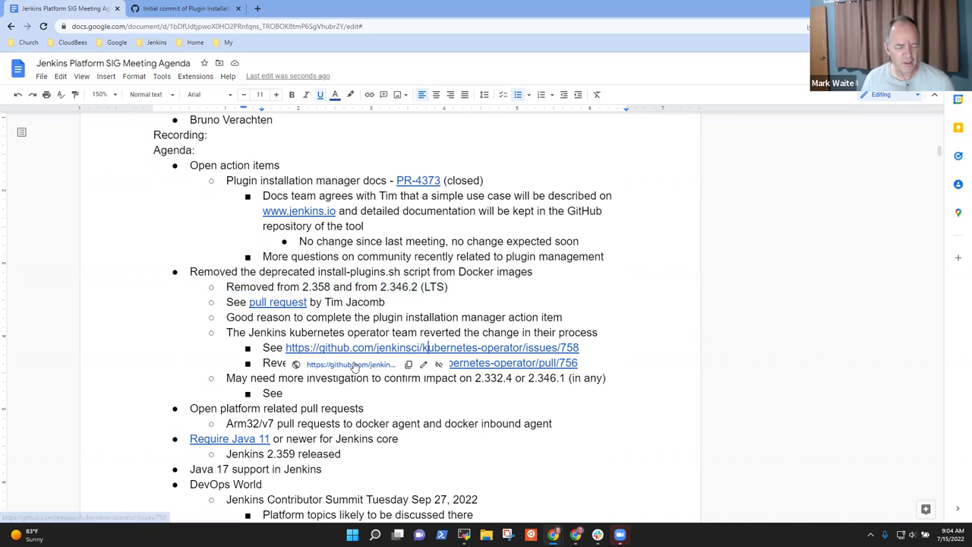
left_click(479, 333)
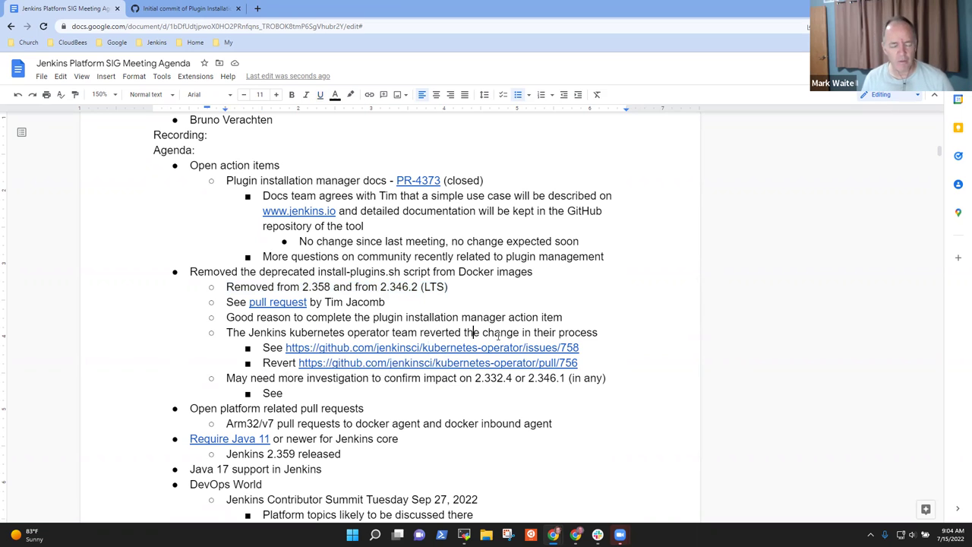
key("Up")
key("Up")
key("Up")
key("Up")
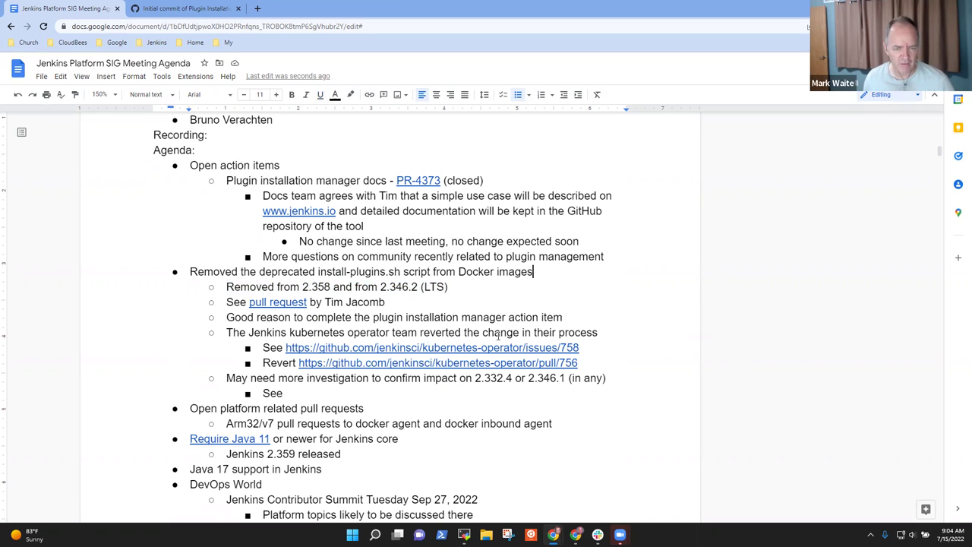
key("ctrl+Left")
key("ctrl+Left")
key("ctrl+Left")
key("ctrl+Left")
key("ctrl+Left")
key("ctrl+Right")
key("ctrl+shift+Left")
key("ctrl+shift+Left")
key("ctrl+shift+Left")
key("ctrl+shift+Left")
key("ctrl+shift+Left")
key("ctrl+shift+Left")
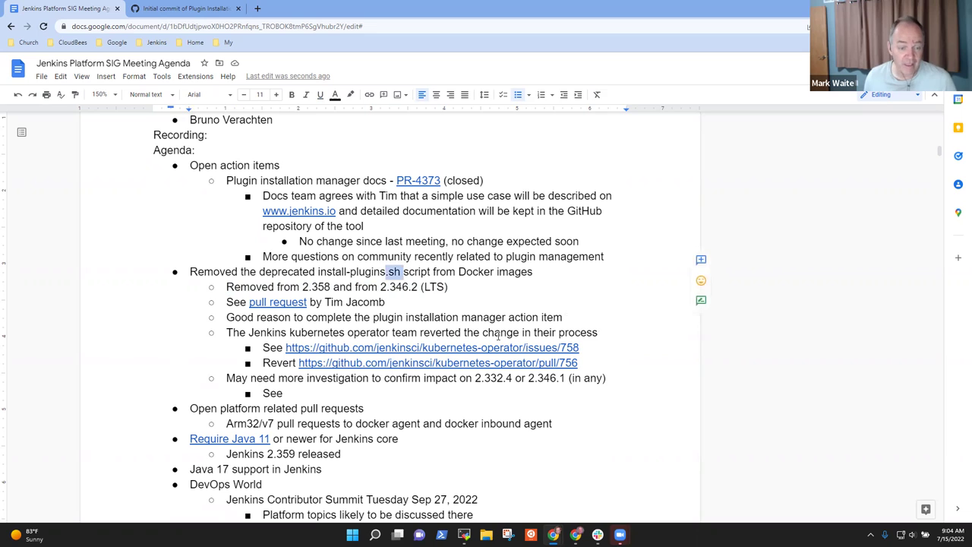
key("ctrl+shift+Right")
key("End")
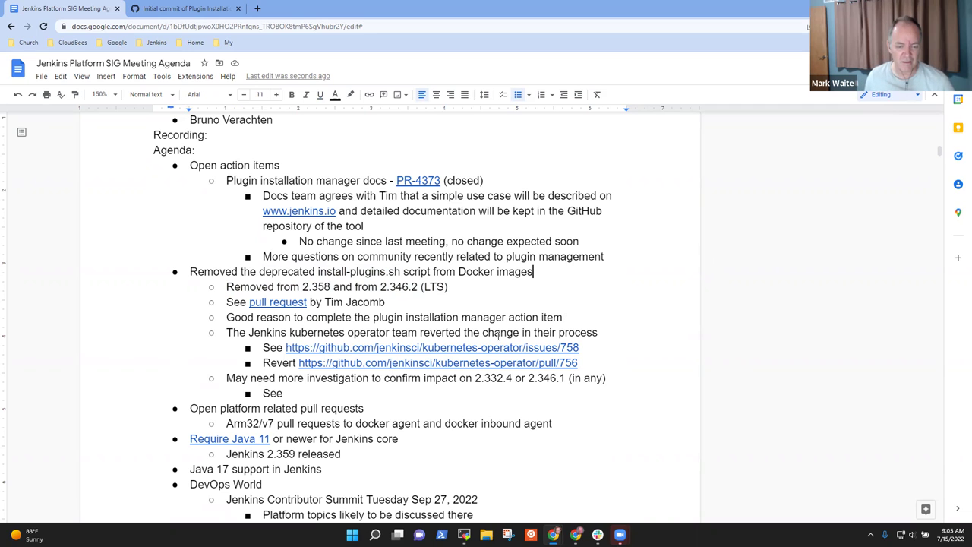
Step: Delete the "May need more investigation to confirm impact on 2.332.4 or 2.346.1" bullet together with its "See" sub-bullet
key("Down")
key("Down")
key("Down")
key("Down")
key("Down")
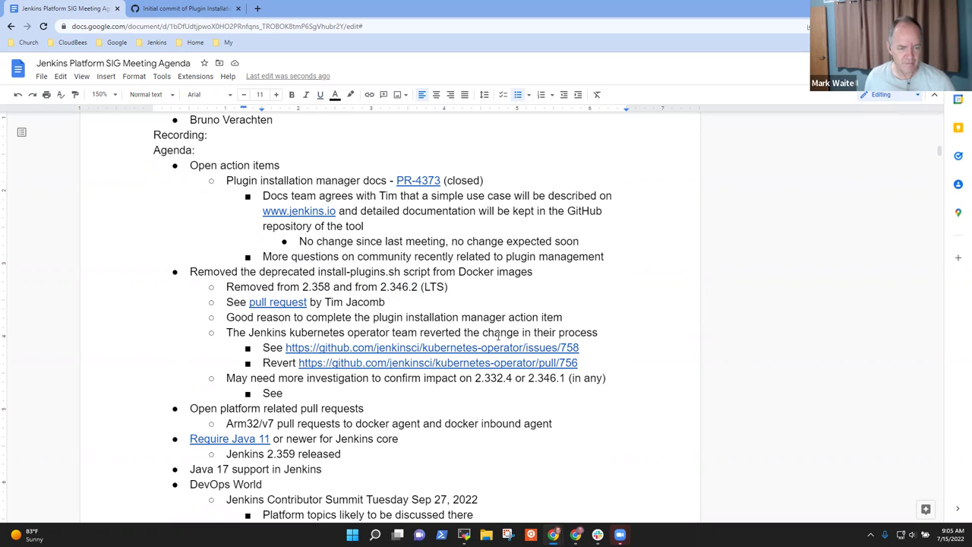
key("Home")
key("shift+Down")
key("shift+Down")
key("ctrl+shift+Right")
key("ctrl+shift+Right")
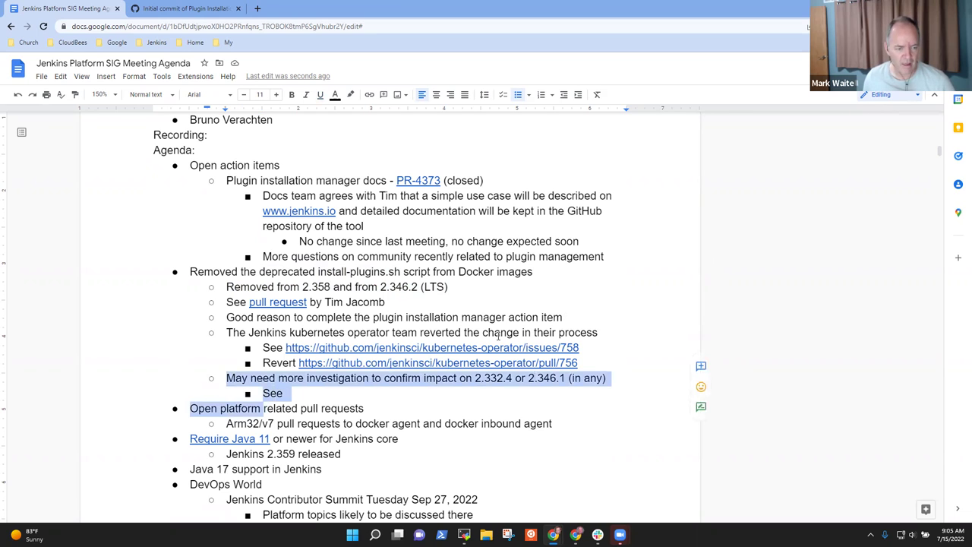
key("ctrl+shift+Left")
key("ctrl+shift+Left")
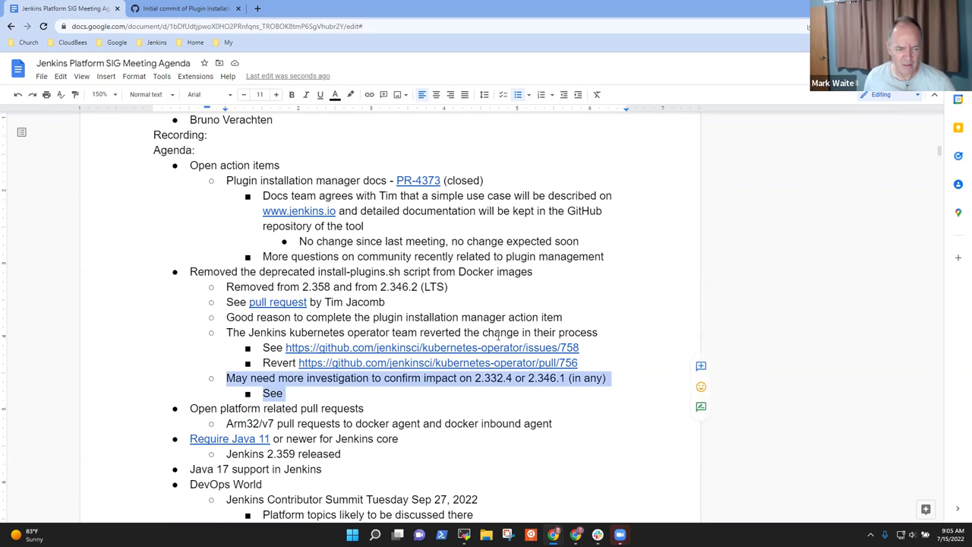
key("BackSpace")
key("BackSpace")
key("BackSpace")
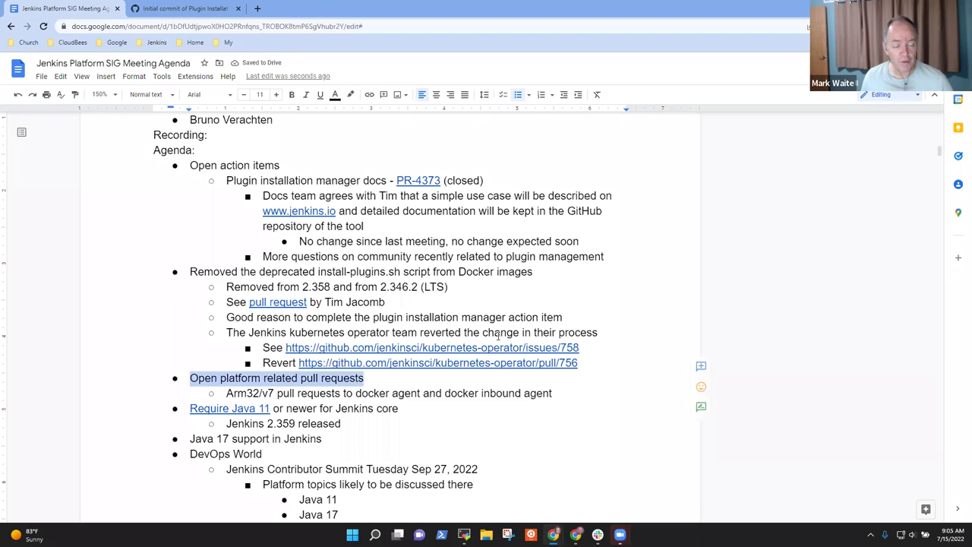
Step: Highlight the "Open platform related pull requests" topic and open the bookmarked jenkinsci/docker repository in the GitHub tab
key("Down")
key("shift+Home")
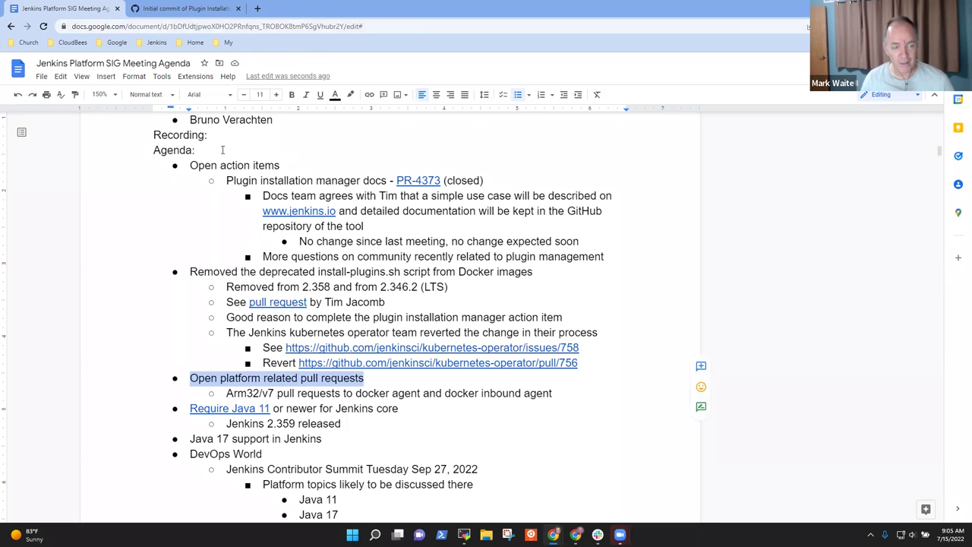
left_click(201, 13)
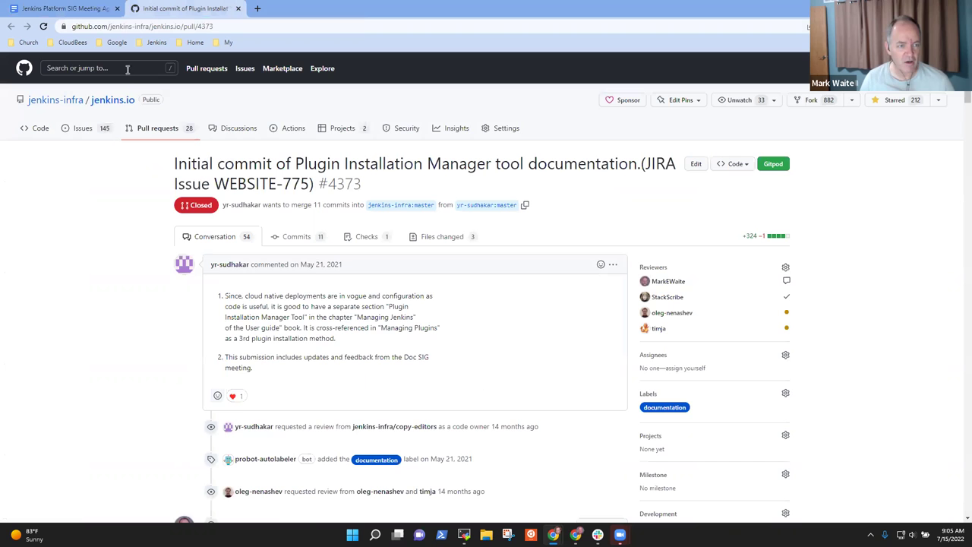
left_click(152, 42)
mouse_move(186, 135)
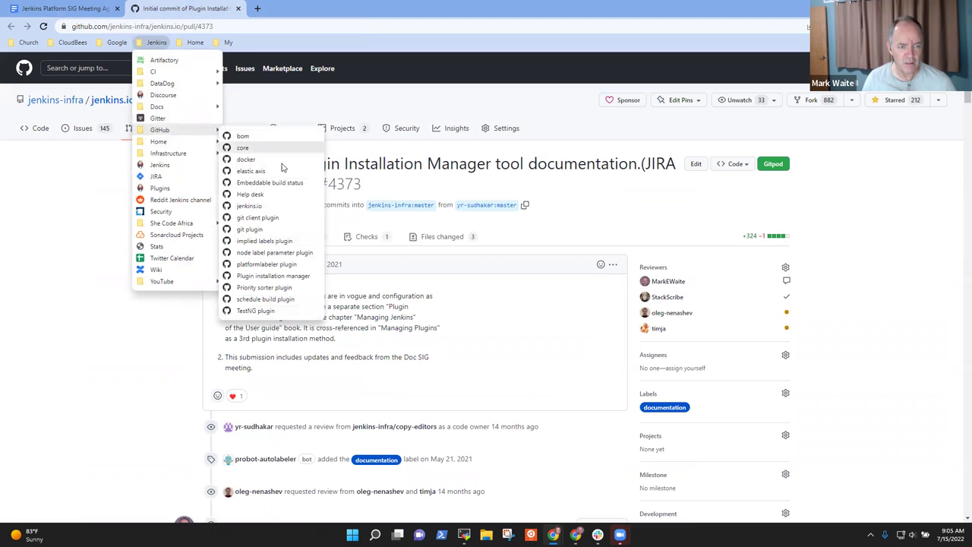
left_click(247, 159)
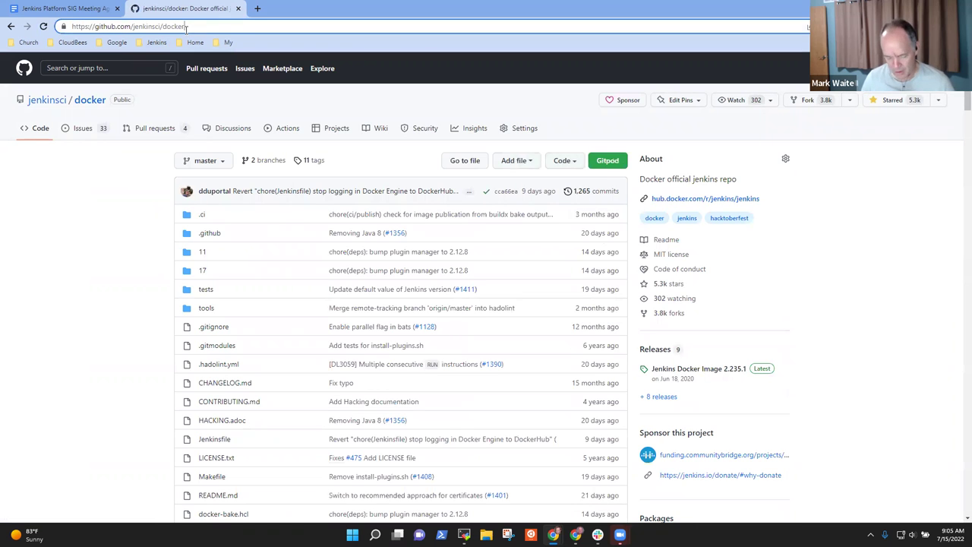
Step: Show the closed pull requests of the jenkinsci/docker-agent repository and highlight the title "Use MinGit 2.37.0 for Windows"
left_click(186, 27)
type("-agent")
key("Return")
left_click(162, 129)
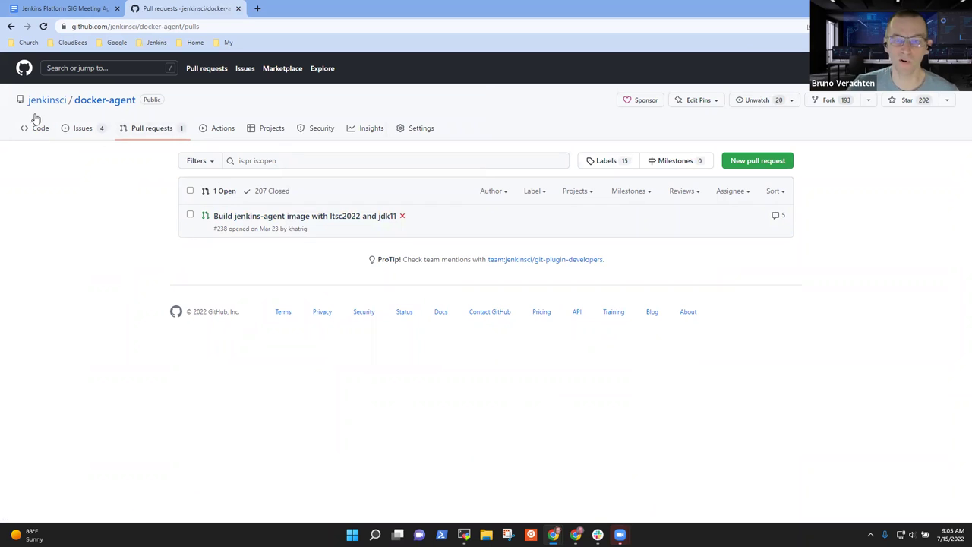
left_click(276, 193)
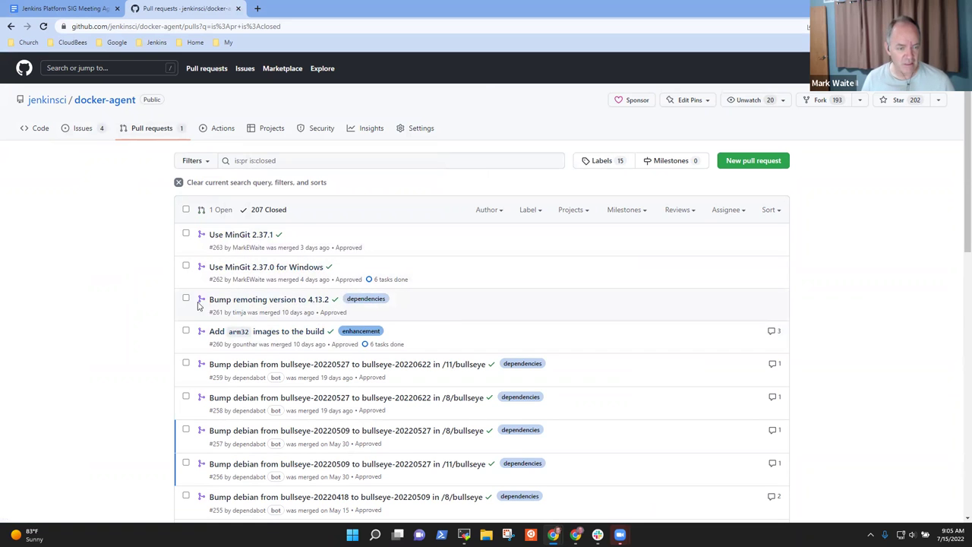
left_click_drag(325, 266, 190, 266)
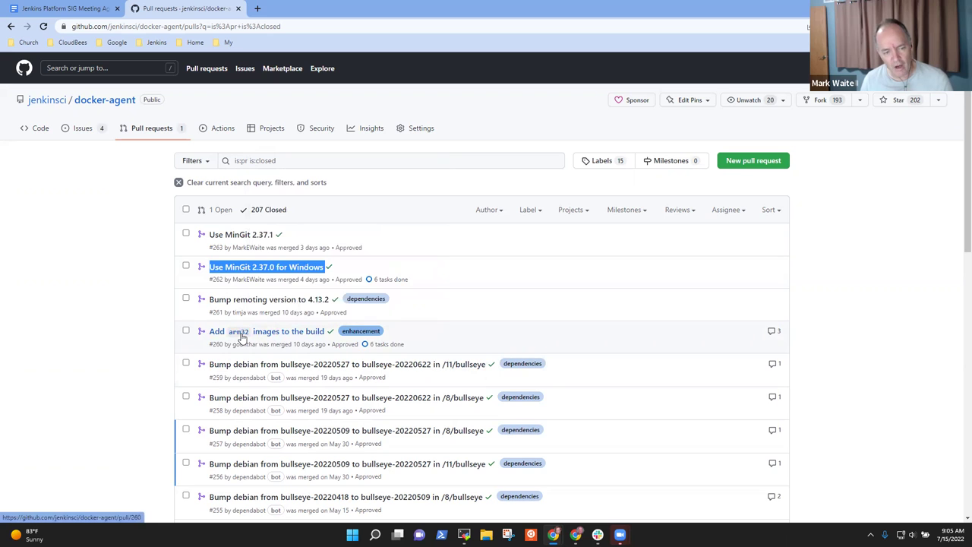
Step: Highlight the merge details of the "Add arm32 images to the build" pull request and open hub.docker.com in a new browser tab
mouse_move(242, 337)
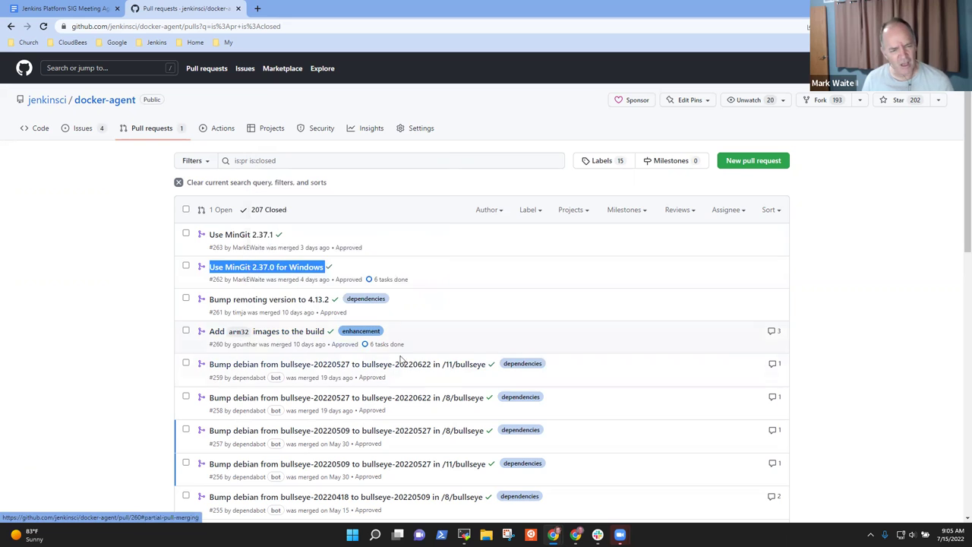
left_click_drag(210, 344, 340, 347)
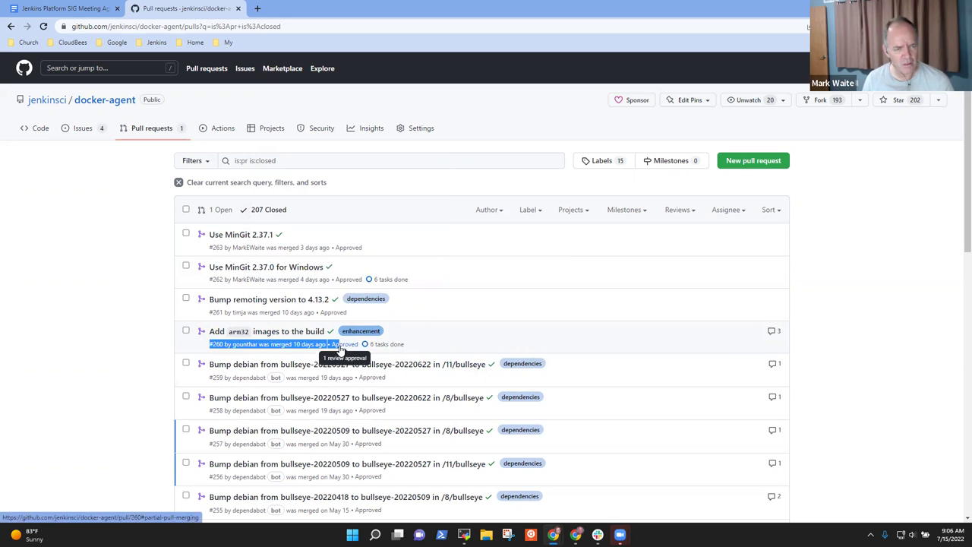
left_click(259, 9)
type("hub.docker.")
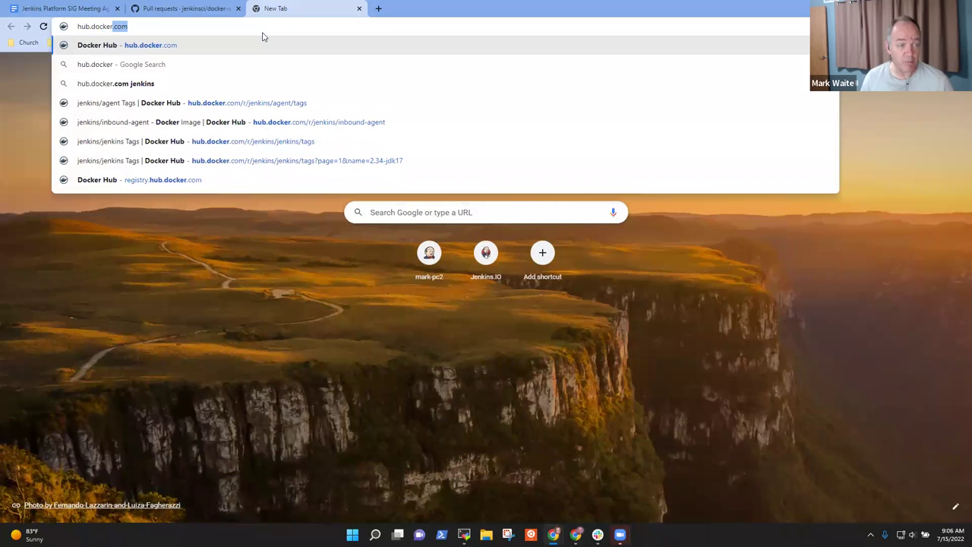
key("Return")
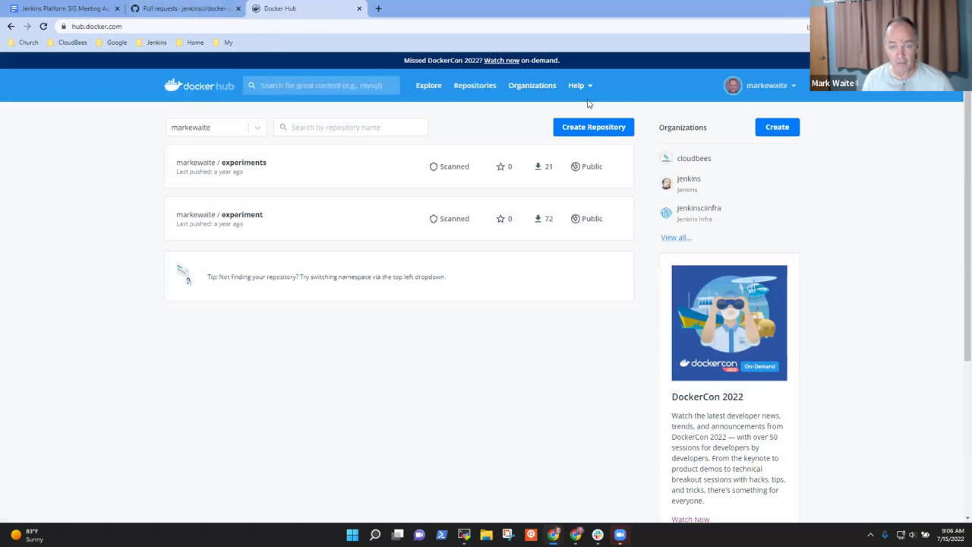
Step: Search Docker Hub for jenkins/jenkins-agent and then for jenkinsci/jenkins-agent
left_click(300, 88)
type("jenki")
key("BackSpace")
key("BackSpace")
key("BackSpace")
key("BackSpace")
key("BackSpace")
type("jenkins/jenkins-agent")
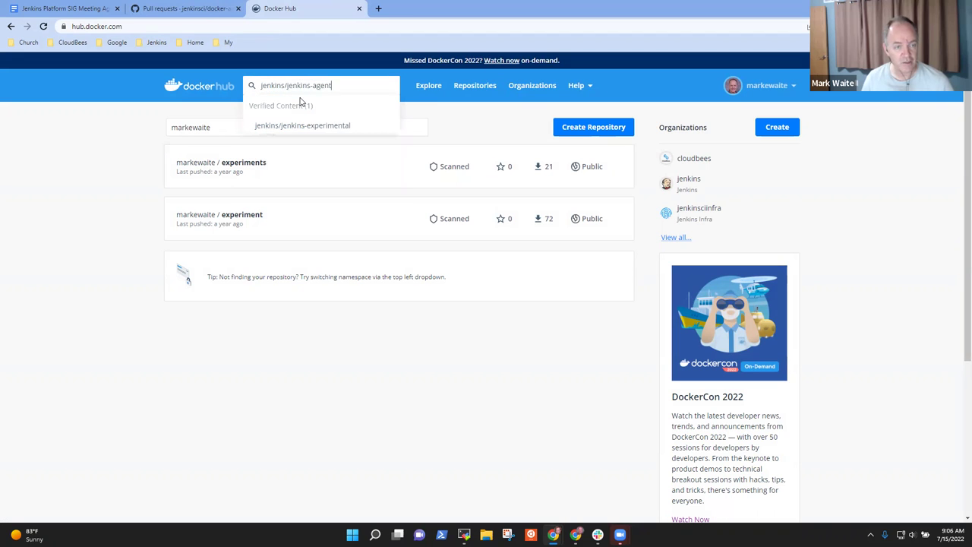
key("Return")
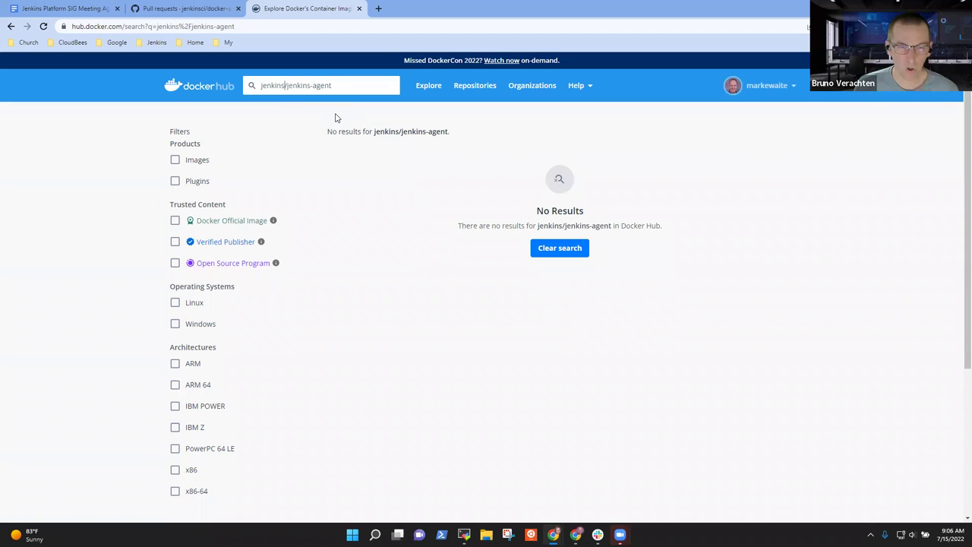
type("ci")
key("Return")
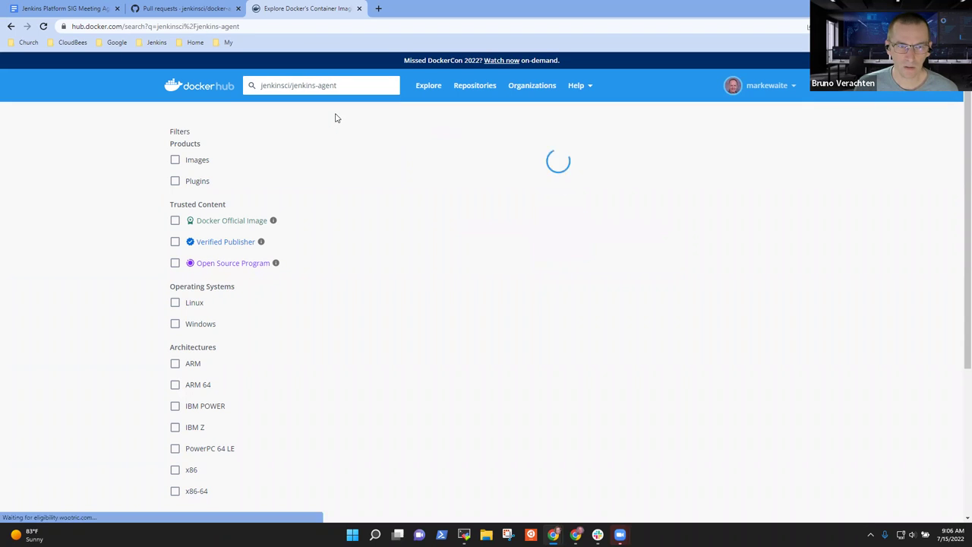
Step: Search Docker Hub for jenkins/jenkins instead
left_click_drag(341, 86, 2, 95)
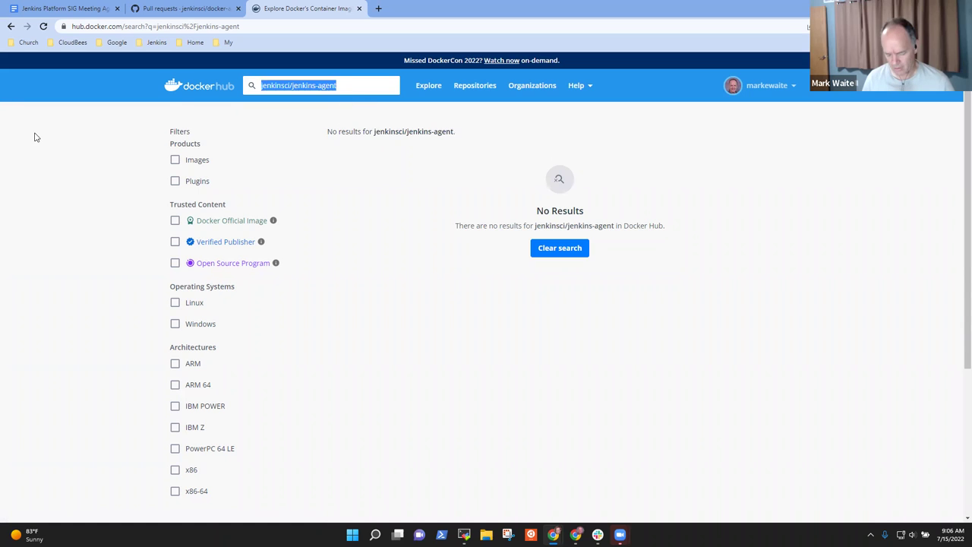
type("jenkins/jenkins")
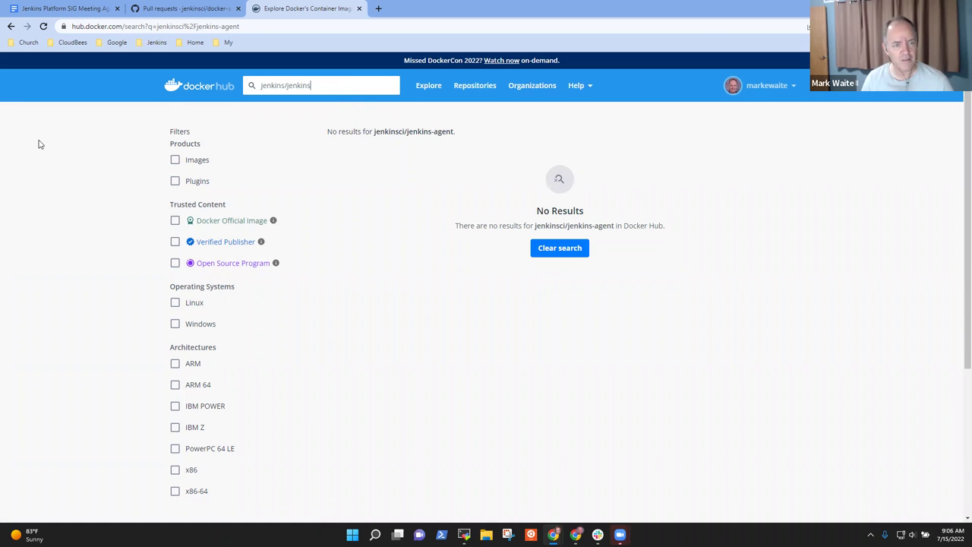
key("Return")
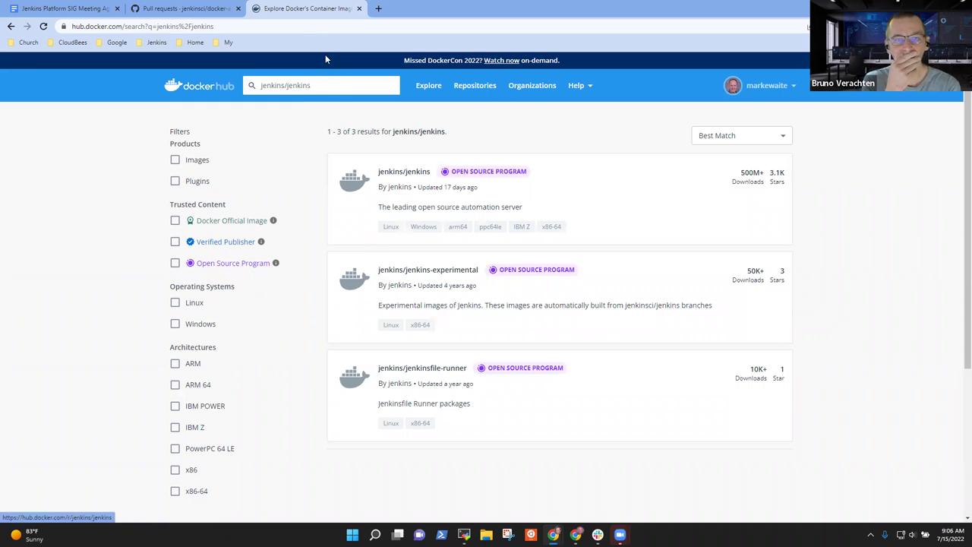
Step: Search Docker Hub for jenkins/agent and show the tags of that repository
key("ctrl+shift+Left")
type("agent")
key("Return")
left_click(441, 192)
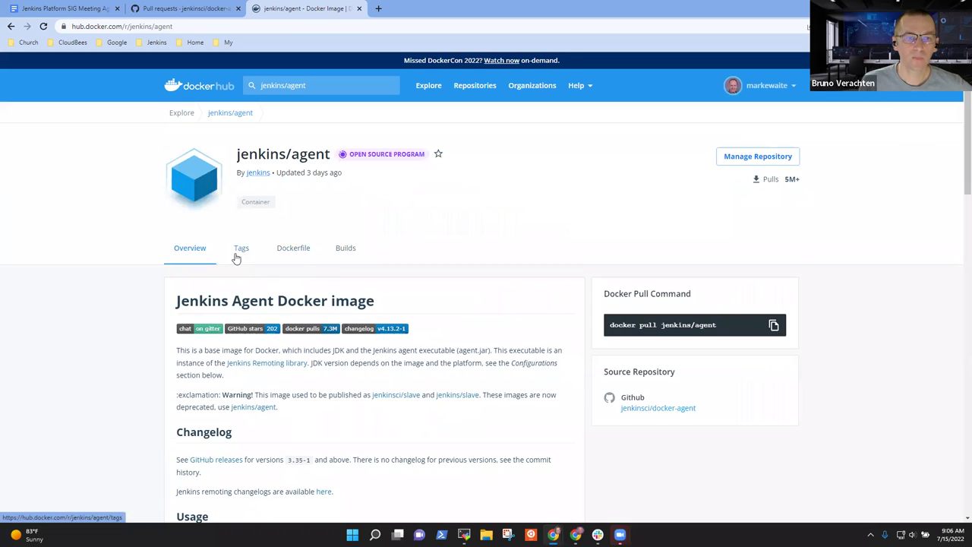
left_click(238, 250)
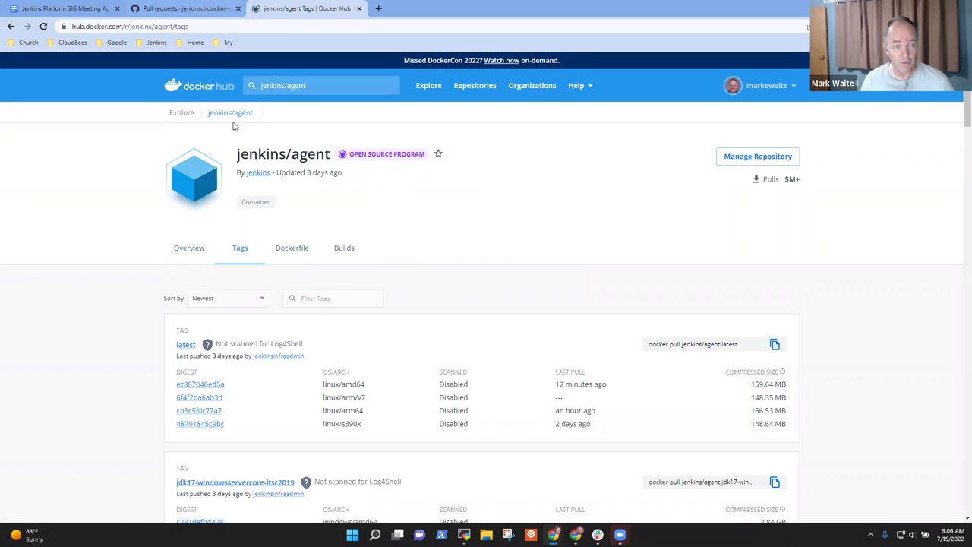
Step: Filter the jenkins/agent tags by "arm" and clear the filter again
left_click(303, 307)
type("arm32")
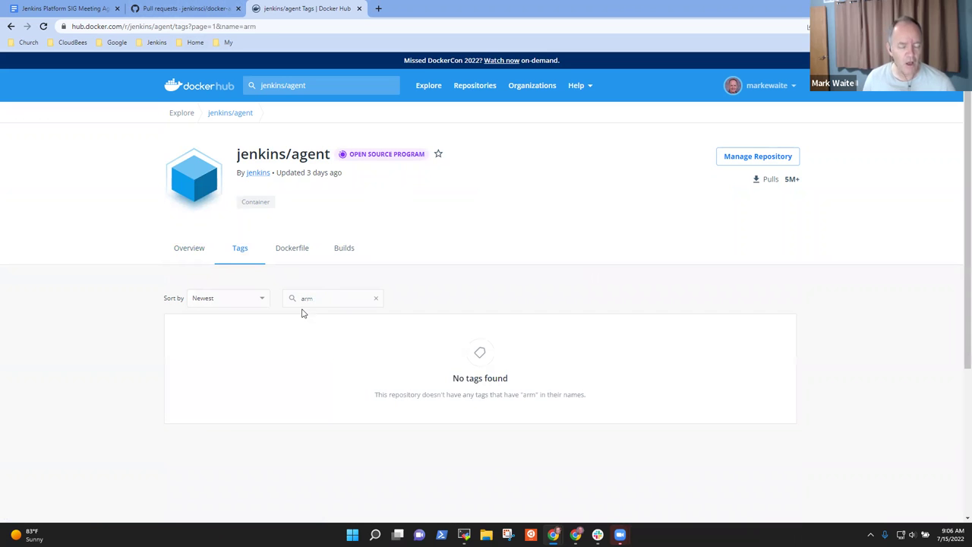
key("ctrl+a")
key("BackSpace")
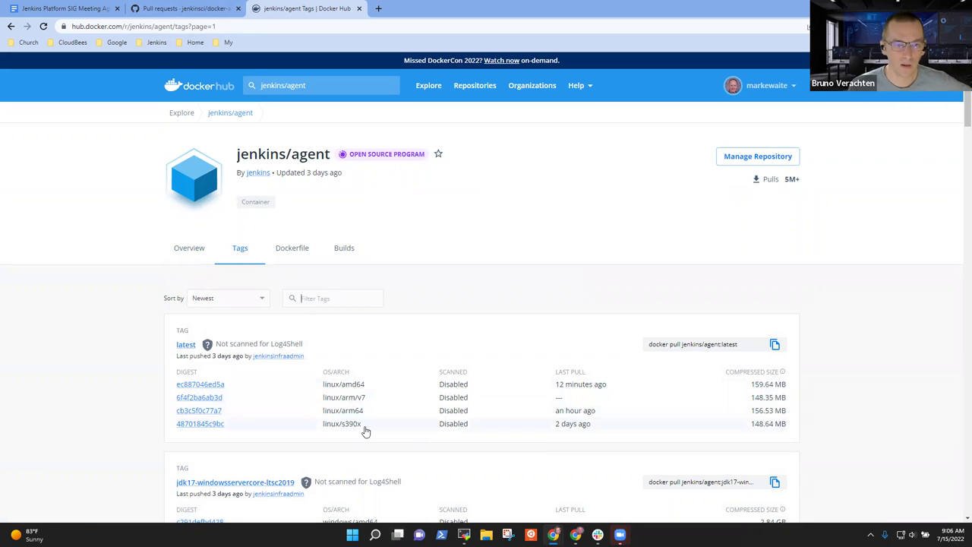
Step: View the linux/arm/v7 image of the latest tag, return to the tag list and examine the architectures of the other tags
left_click_drag(372, 403, 325, 400)
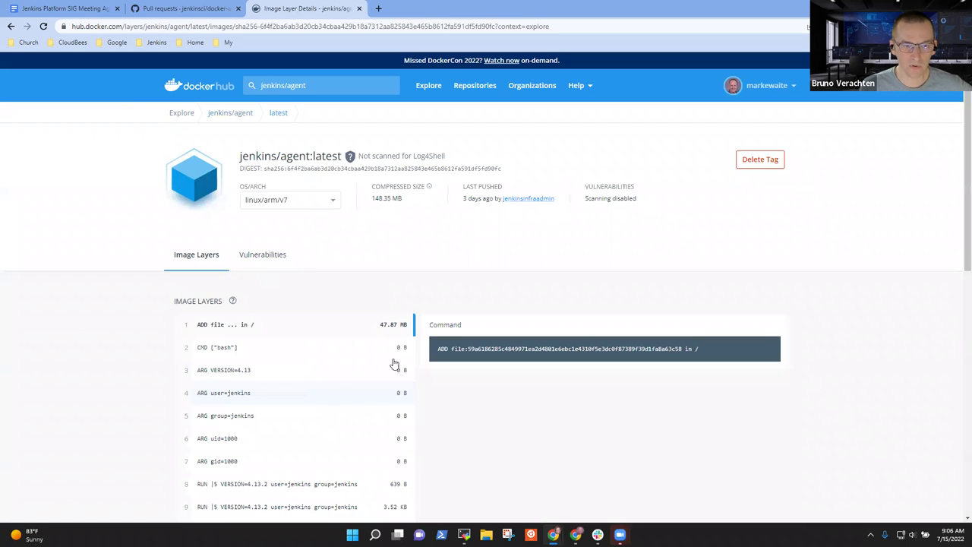
left_click(10, 28)
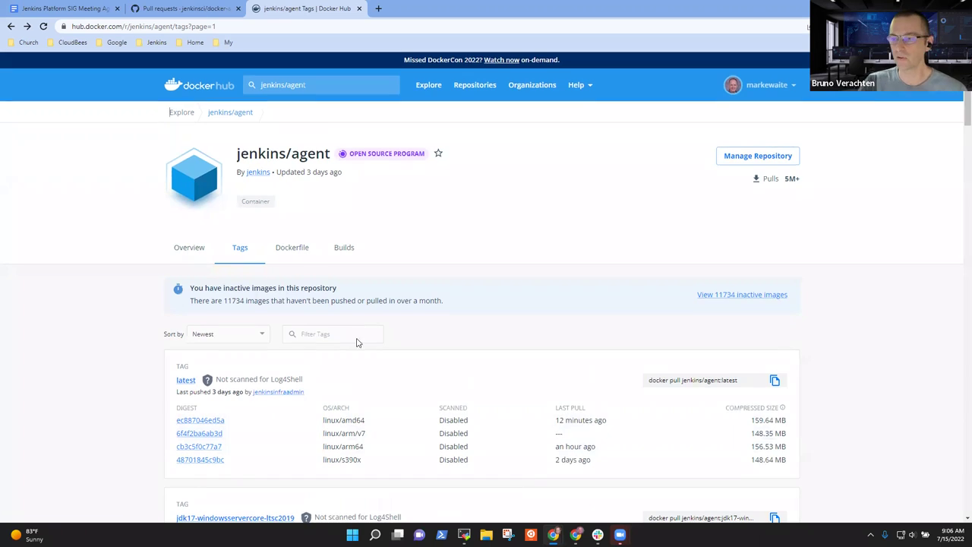
scroll(354, 338, "down", 3)
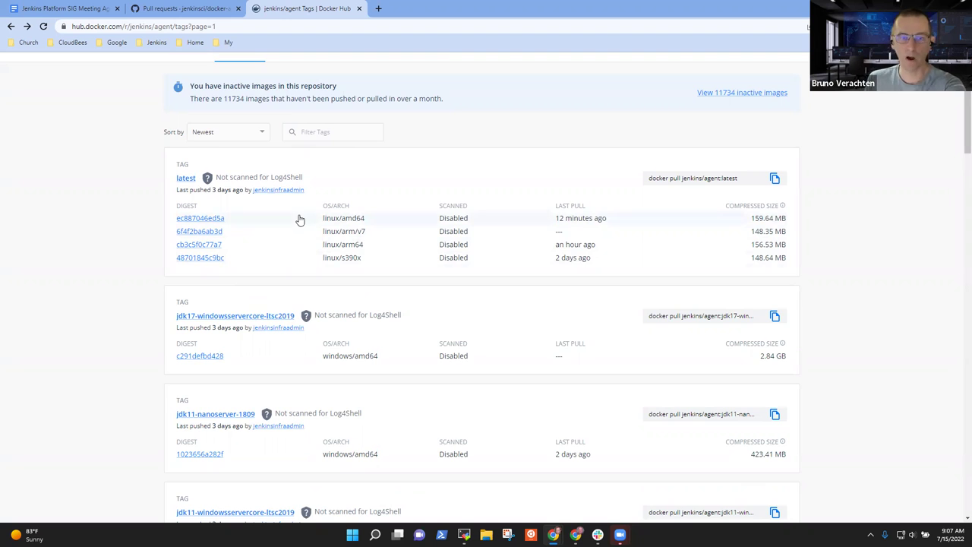
scroll(299, 220, "down", 3)
scroll(331, 231, "down", 6)
mouse_move(310, 272)
scroll(310, 272, "up", 2)
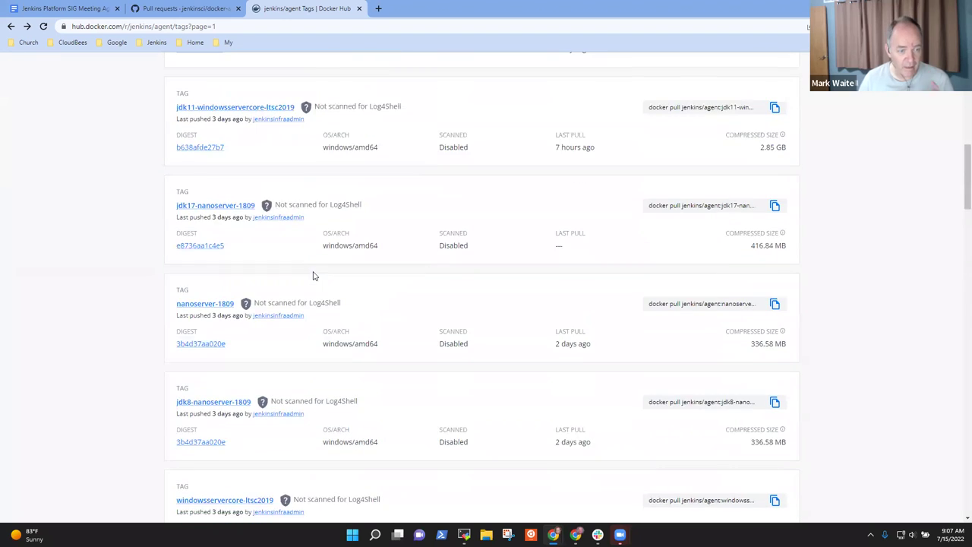
scroll(315, 275, "down", 6)
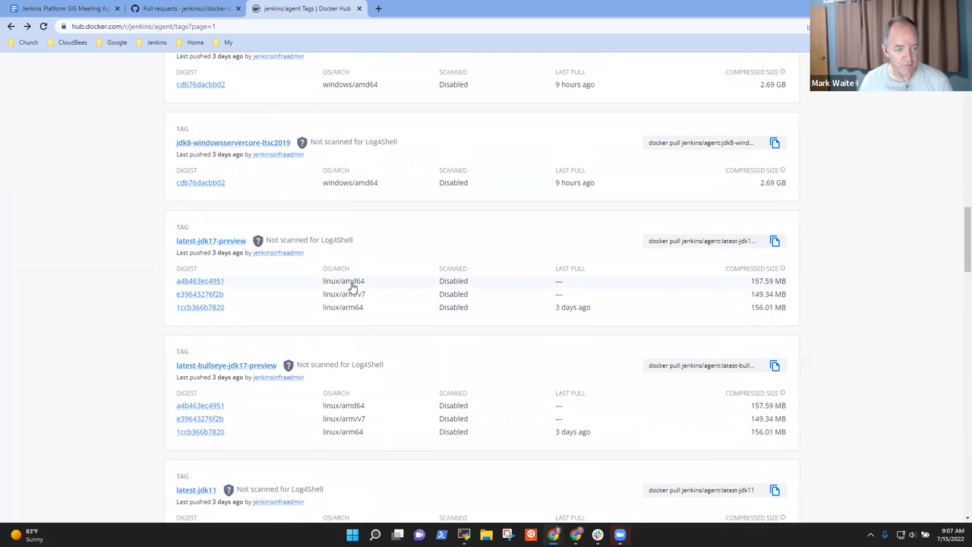
scroll(347, 285, "down", 5)
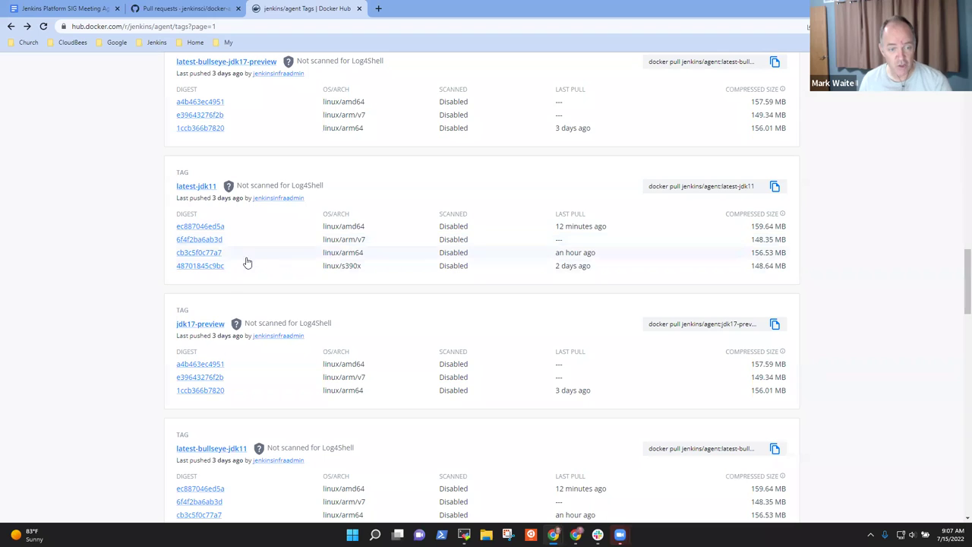
Step: View the linux/arm/v7 image of the latest-jdk11 tag, return to the list and examine the architectures of the jdk11 and jdk17-preview tags
left_click_drag(382, 243, 325, 245)
left_click(325, 245)
left_click(7, 26)
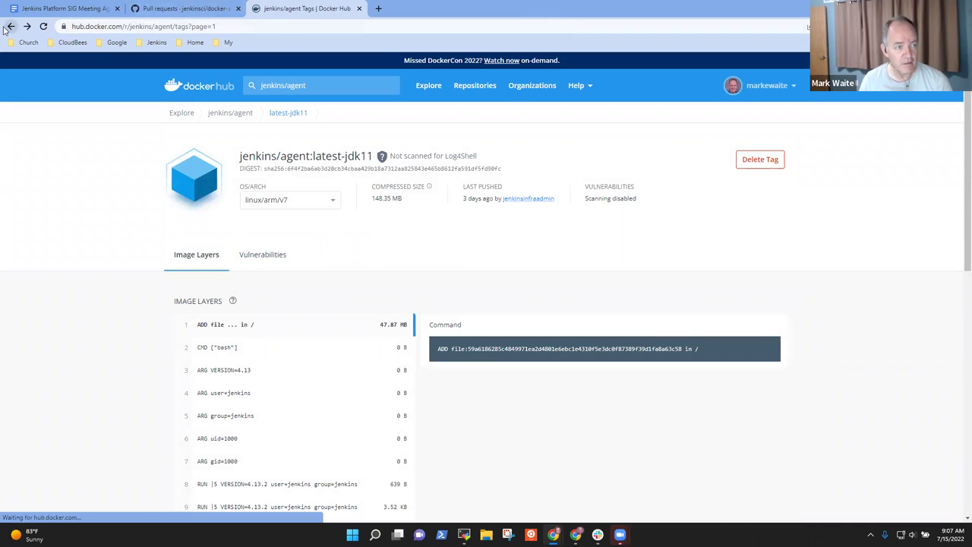
scroll(335, 258, "down", 2)
scroll(347, 264, "down", 5)
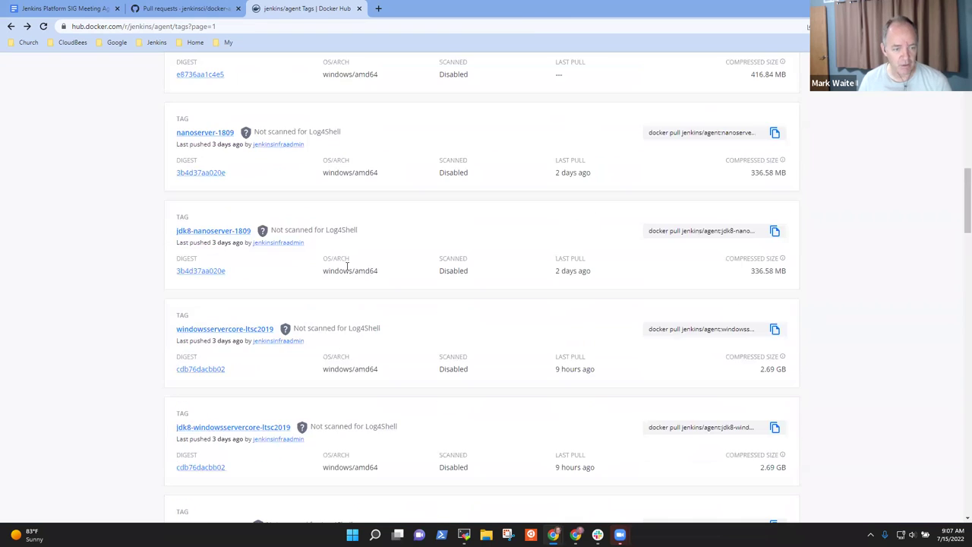
scroll(300, 308, "down", 10)
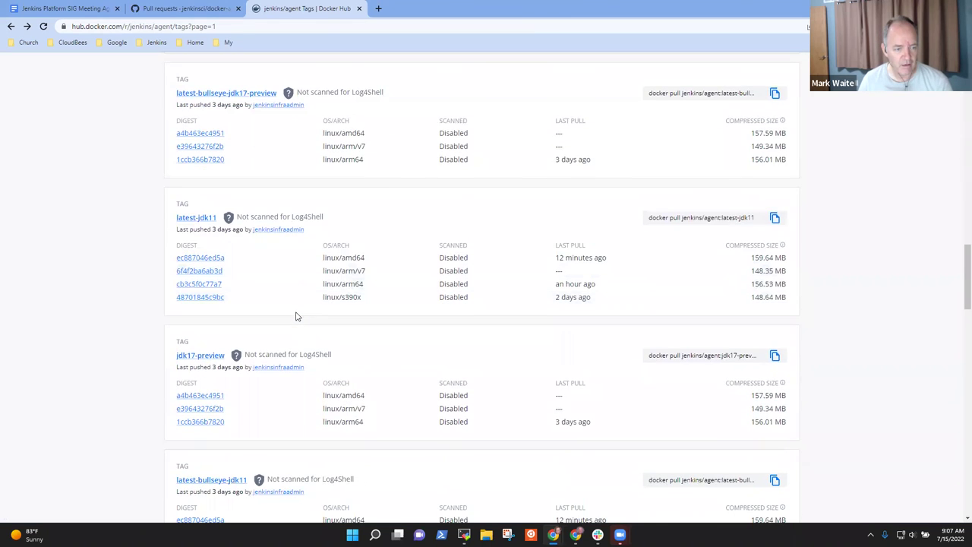
scroll(299, 317, "down", 2)
scroll(304, 322, "up", 1)
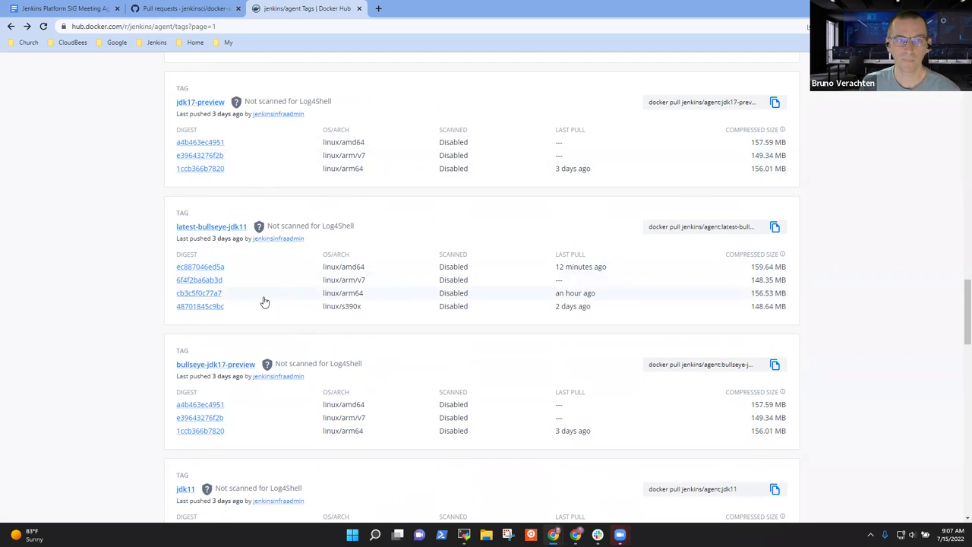
scroll(327, 287, "down", 2)
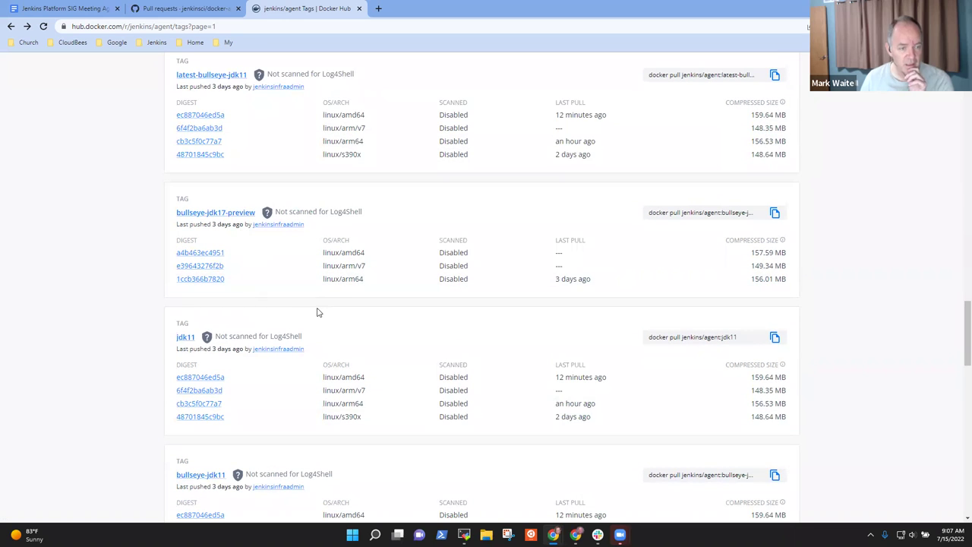
scroll(323, 308, "up", 2)
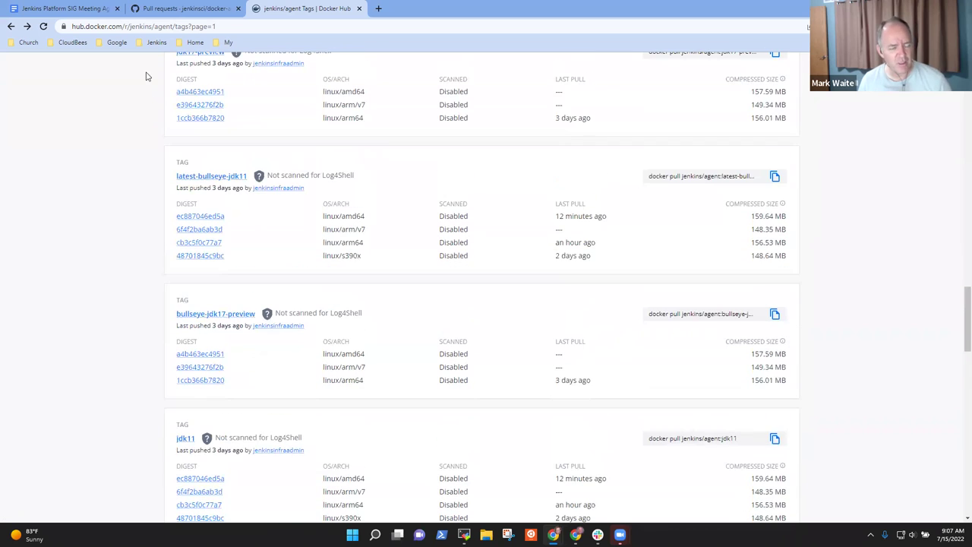
Step: Return to the Jenkins Platform SIG Meeting Agenda and add an empty top-level bullet below the "Arm32/v7 pull requests" item
left_click(91, 11)
key("Down")
key("Down")
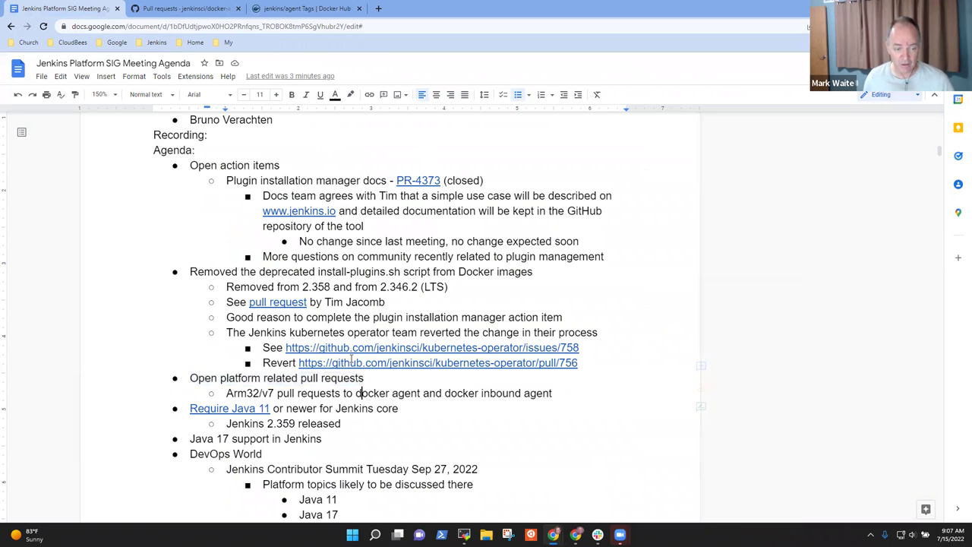
key("Up")
key("Delete")
key("End")
key("ctrl+z")
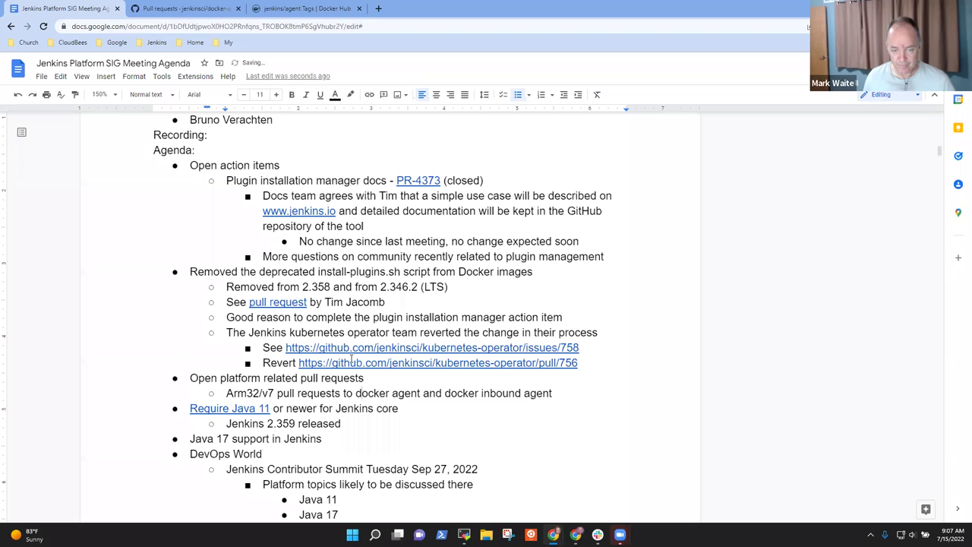
key("Return")
key("shift+Tab")
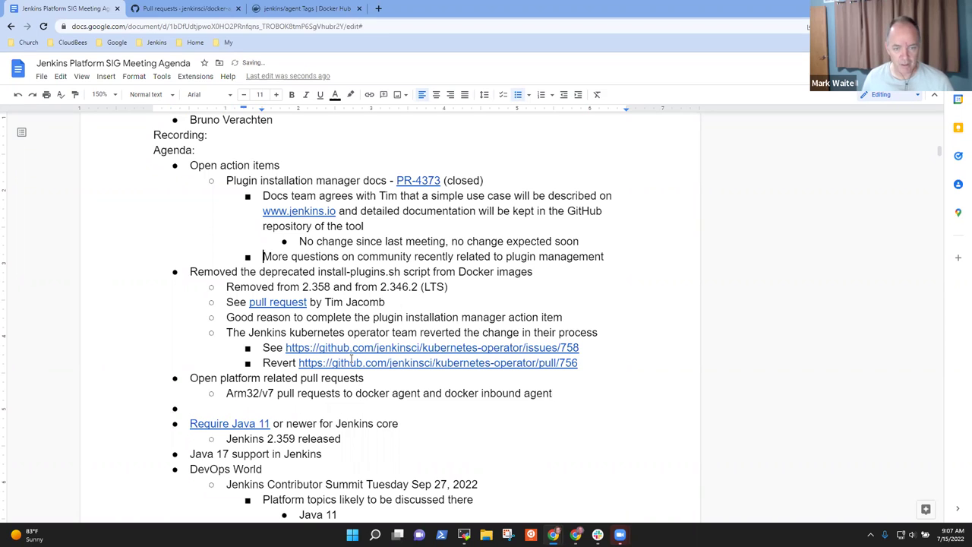
Step: Add the sub-bullet "Remove the `preview` label from jdk17 agent images" at the end of the Open action items topic
key("End")
key("Return")
key("shift+Tab")
type("Remove th")
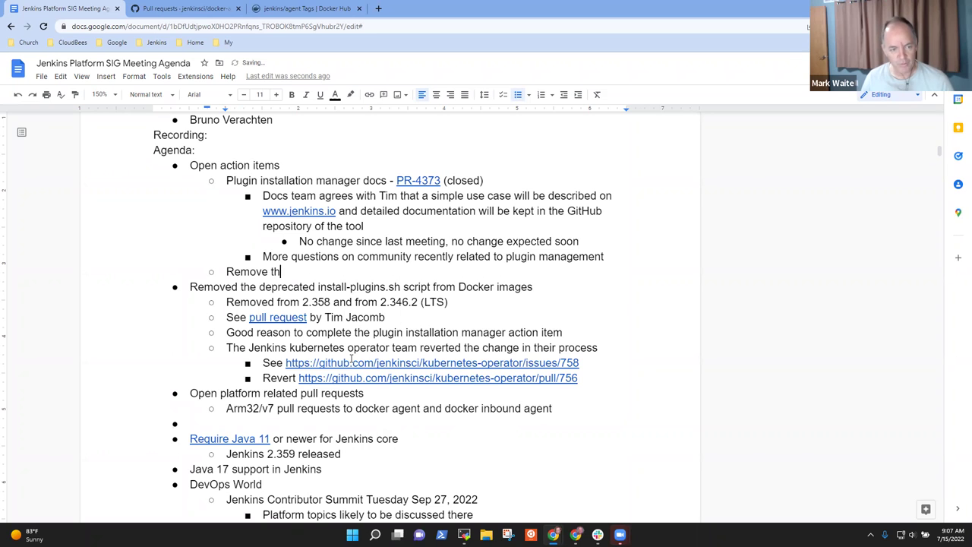
type("e `preview")
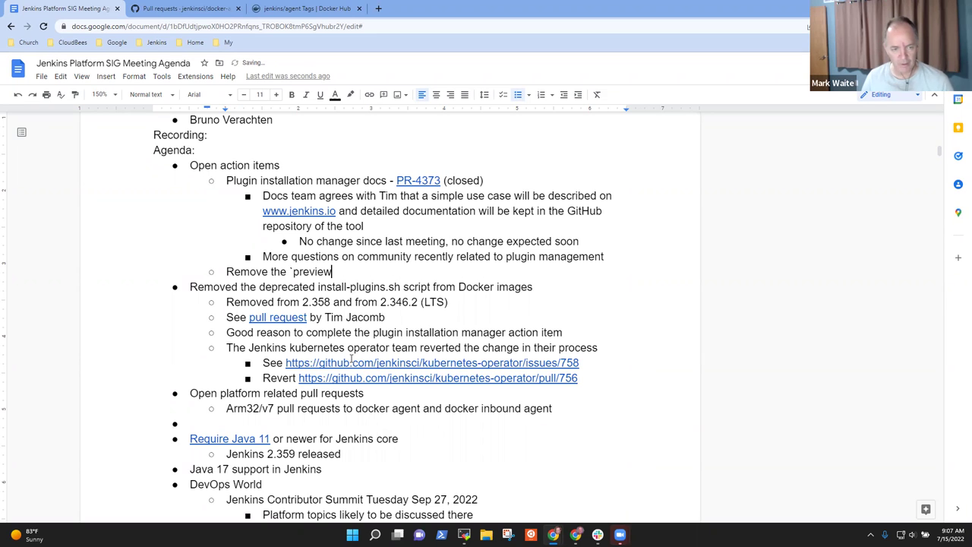
type("` label from ")
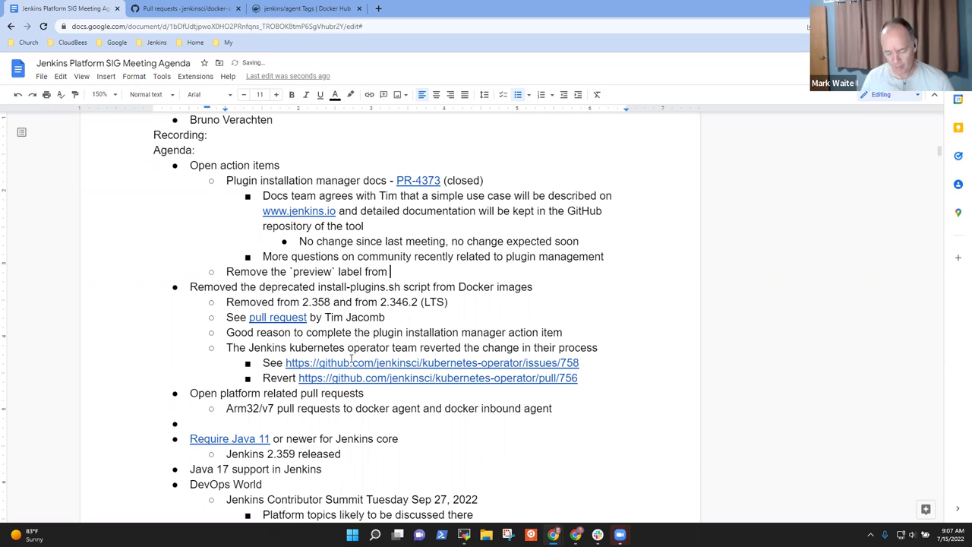
type("jdk17 images")
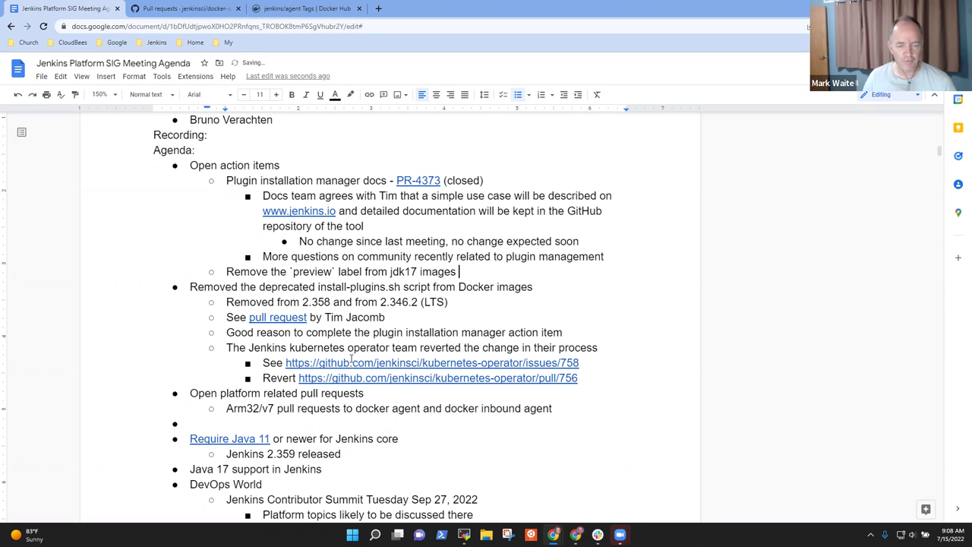
key("ctrl+BackSpace")
type("agent images")
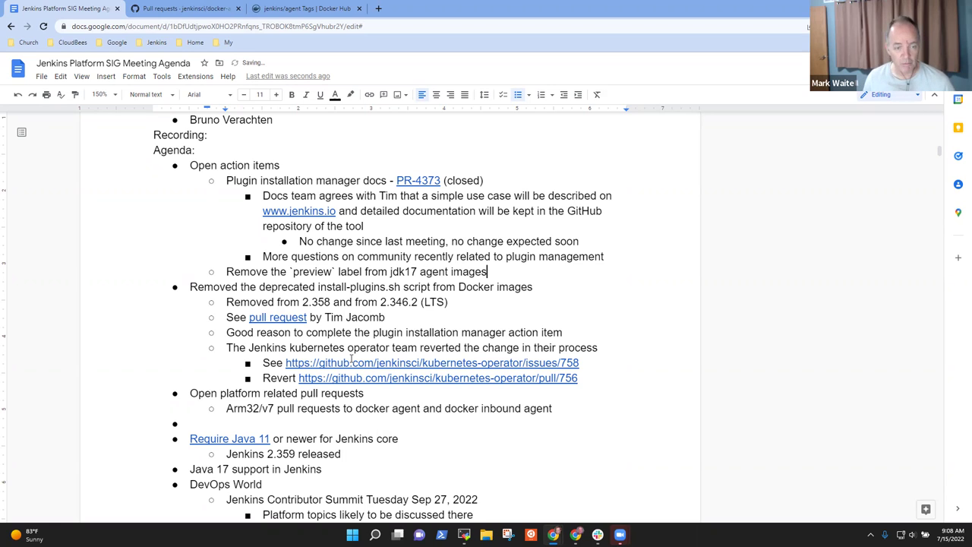
key("ctrl+Left")
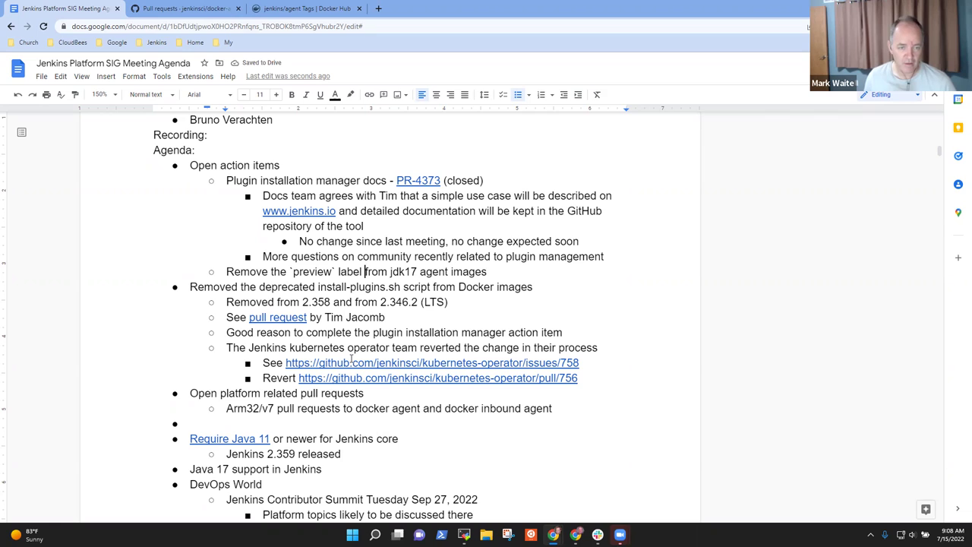
Step: Replace the word "label" with "suffix" in the action item about the jdk17 agent images
key("ctrl+shift+Left")
type("suff")
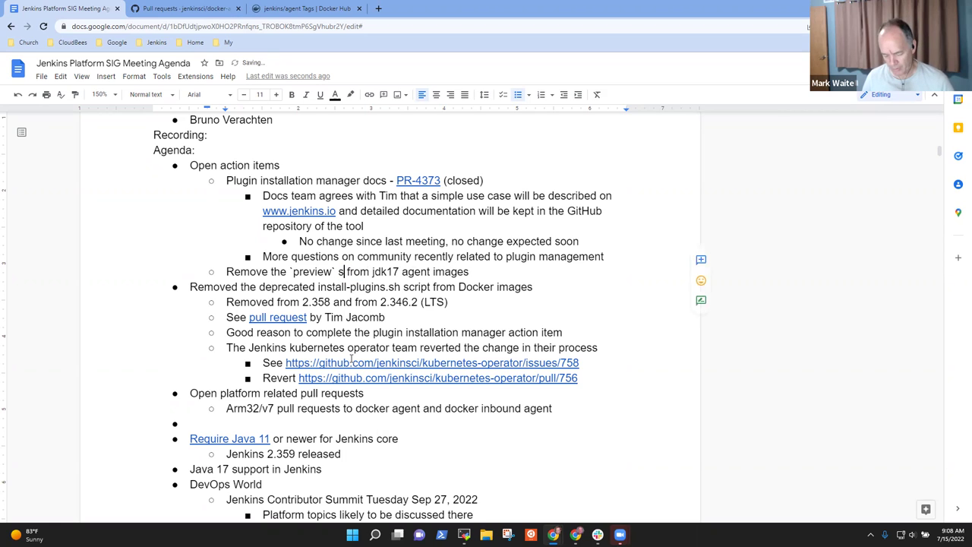
type("ix")
Step: Add the nested bullet "Already removed from the controller images, but not from agent images" below the `preview` suffix action item
key("End")
key("Return")
key("Tab")
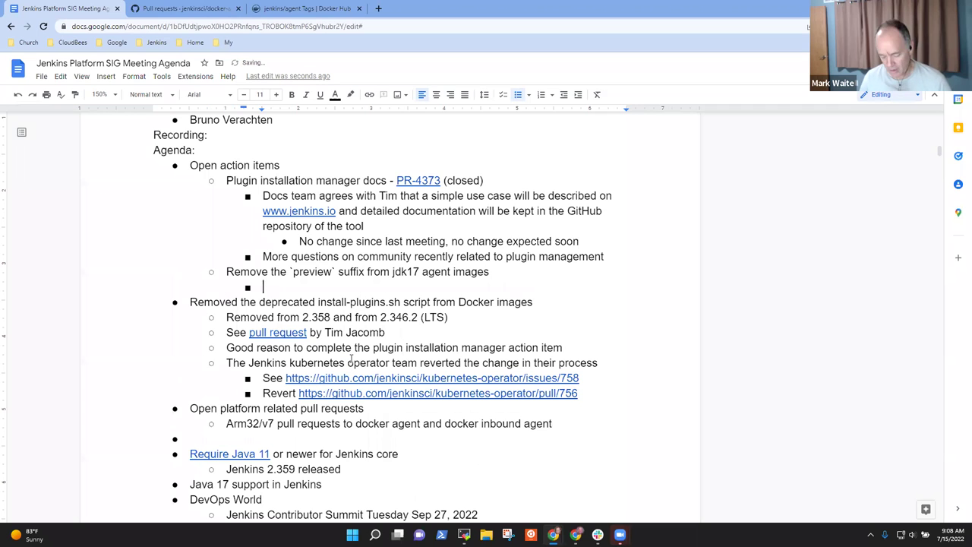
type("Already removed from the controller images, ")
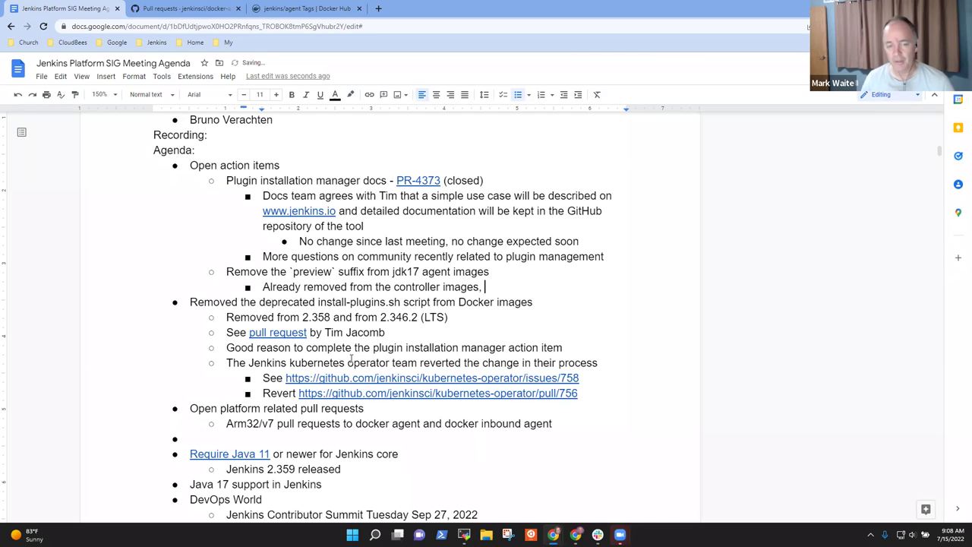
type("but not from agent images")
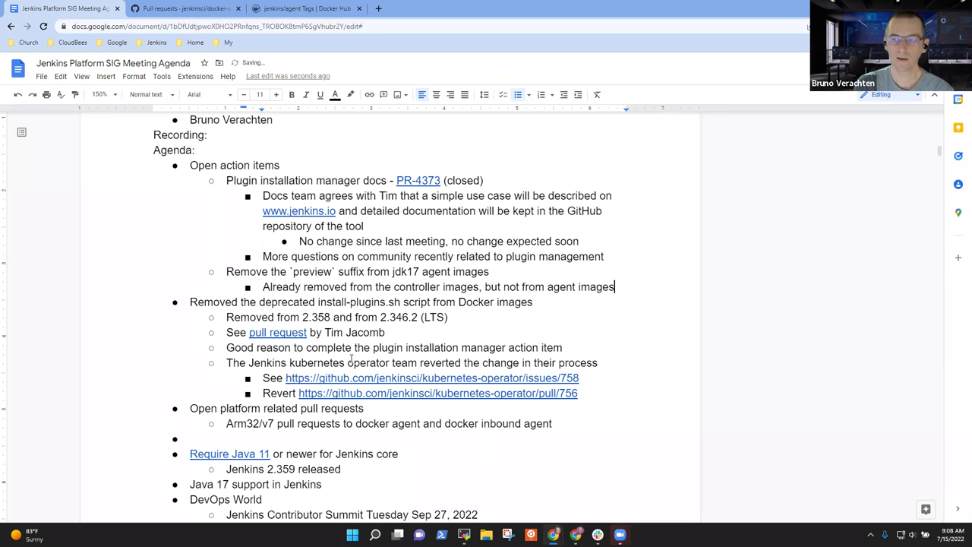
Step: Examine the jenkins/agent tags and their architectures on Docker Hub again, and return to the meeting agenda
left_click(292, 8)
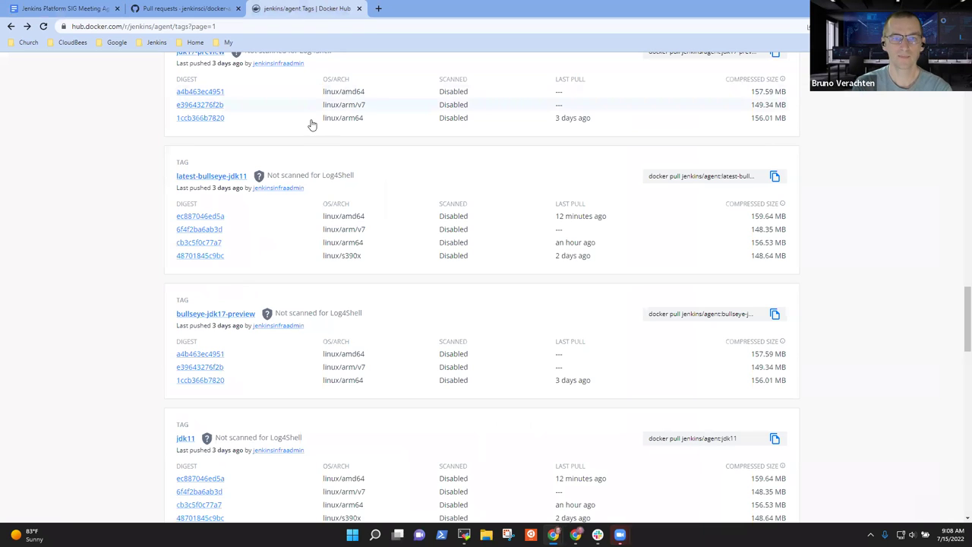
scroll(316, 400, "down", 1)
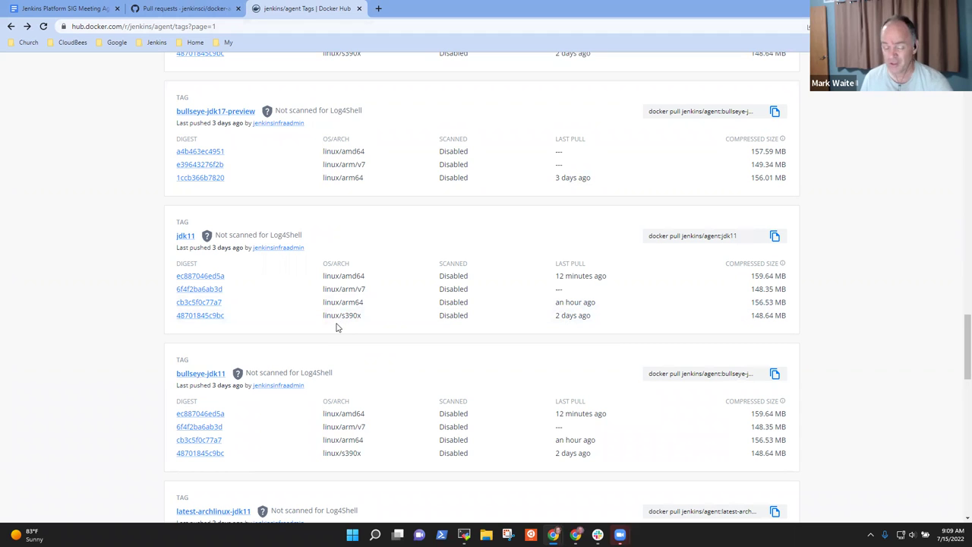
left_click(76, 15)
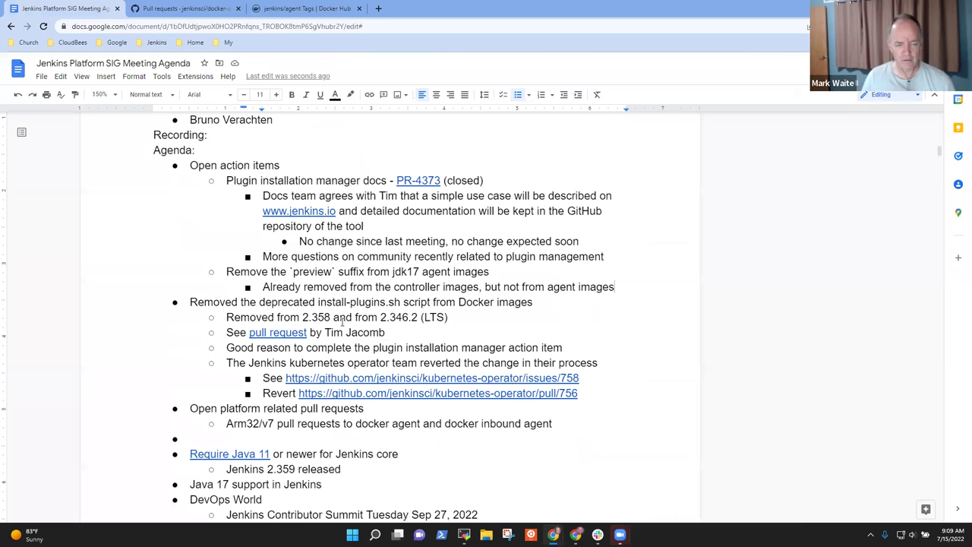
Step: Replace the empty top-level bullet with a sub-bullet below the "Arm32/v7 pull requests" item and start it with "Looks"
left_click(294, 445)
key("BackSpace")
key("BackSpace")
key("Return")
type("Looks")
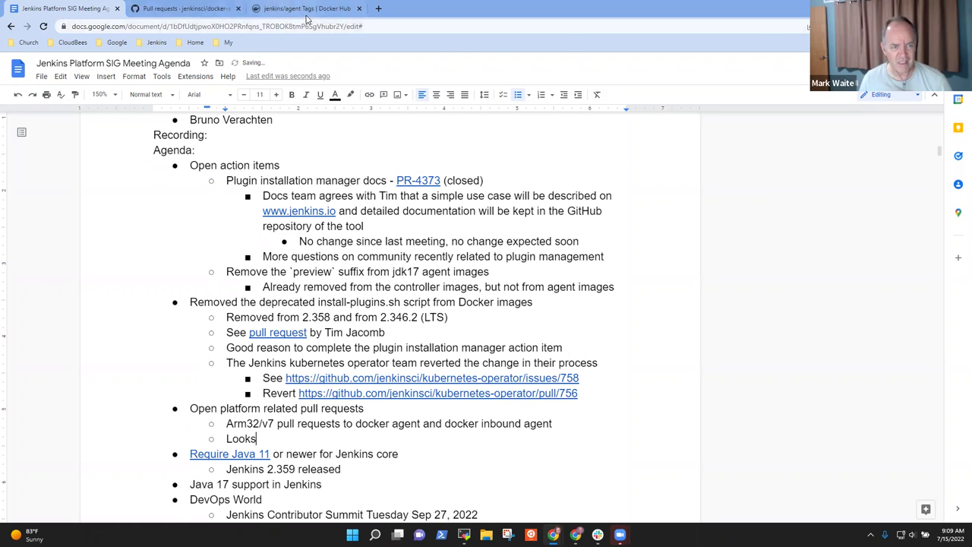
Step: Switch to GitHub and view the closed pull requests of the jenkinsci/docker-inbound-agent repository
left_click(304, 9)
left_click(186, 8)
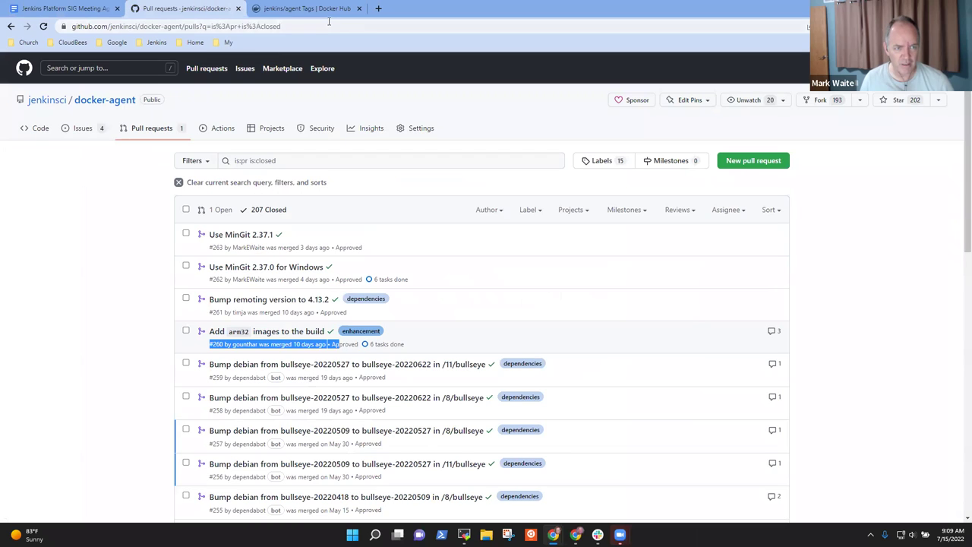
left_click(329, 25)
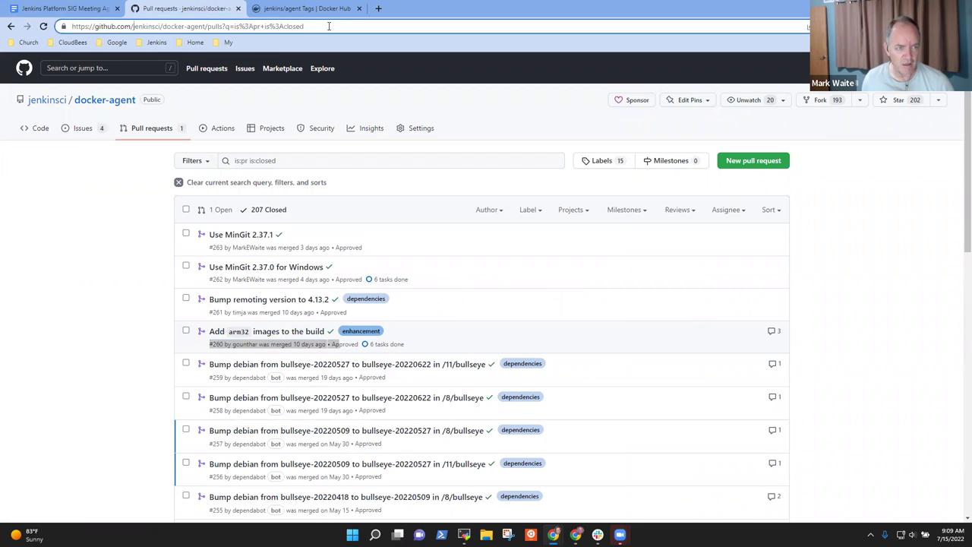
type("inbound-")
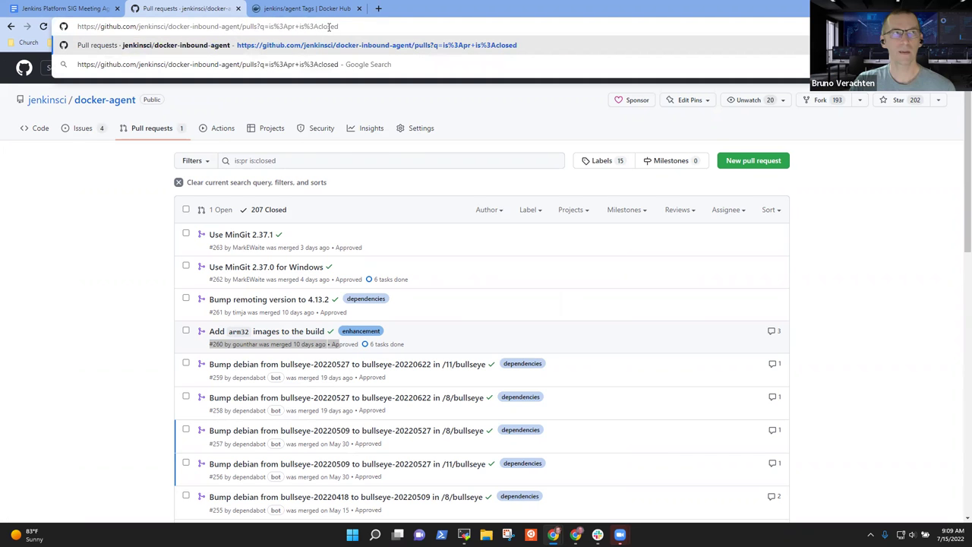
key("shift+End")
key("Delete")
key("Return")
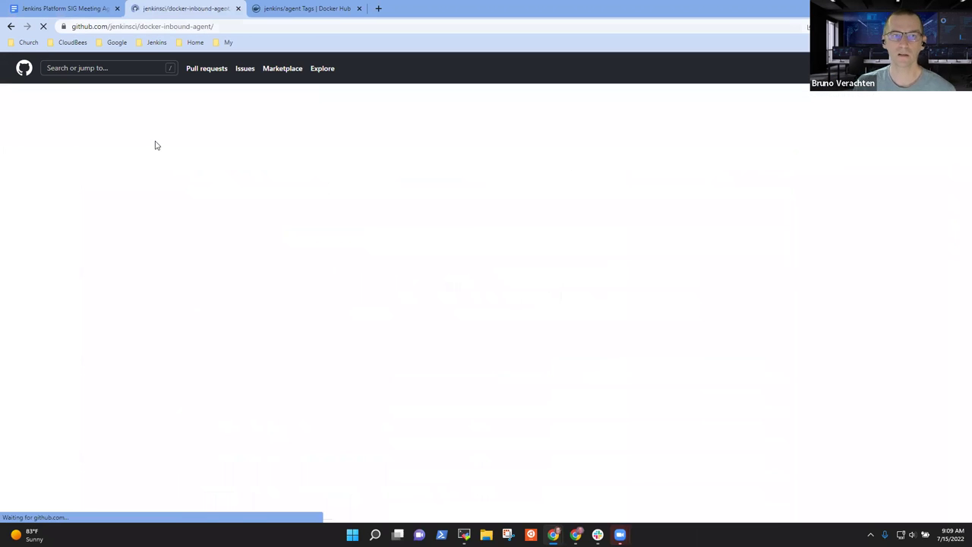
left_click(157, 137)
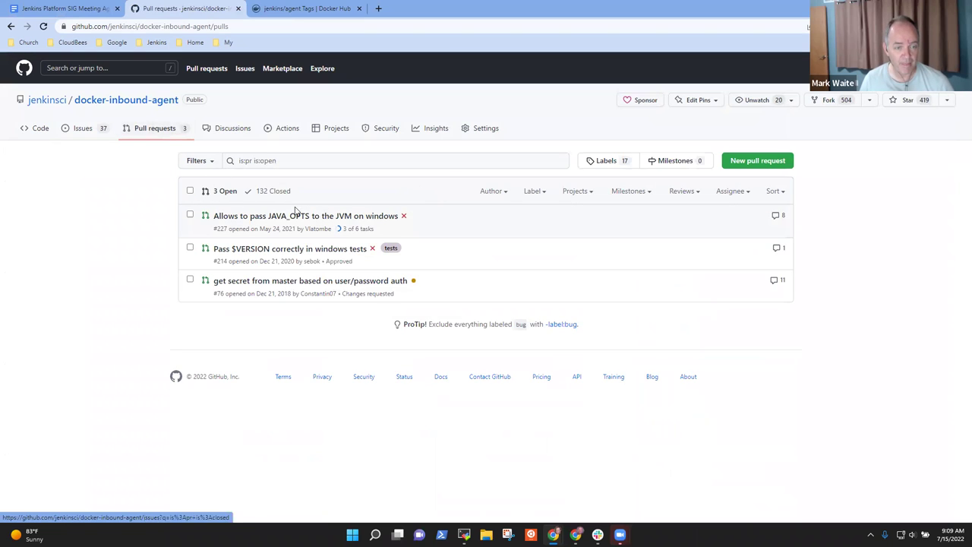
left_click(283, 195)
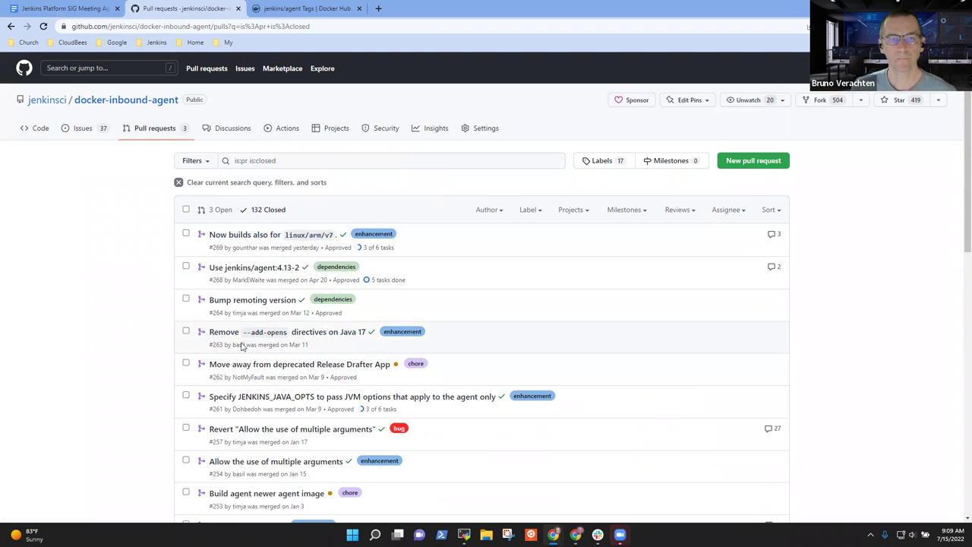
Step: View the releases of docker-inbound-agent and highlight the title of release 4.13.2-1
left_click(39, 129)
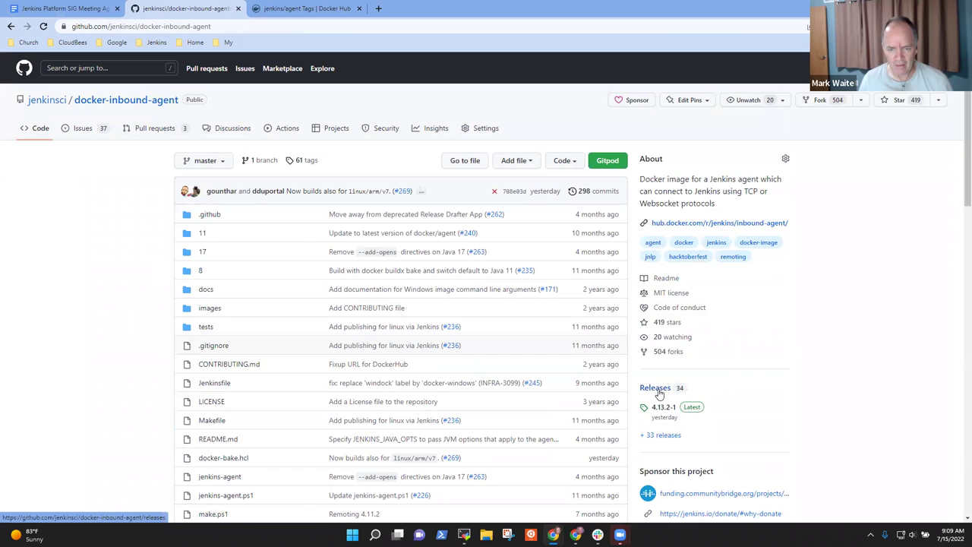
left_click(657, 389)
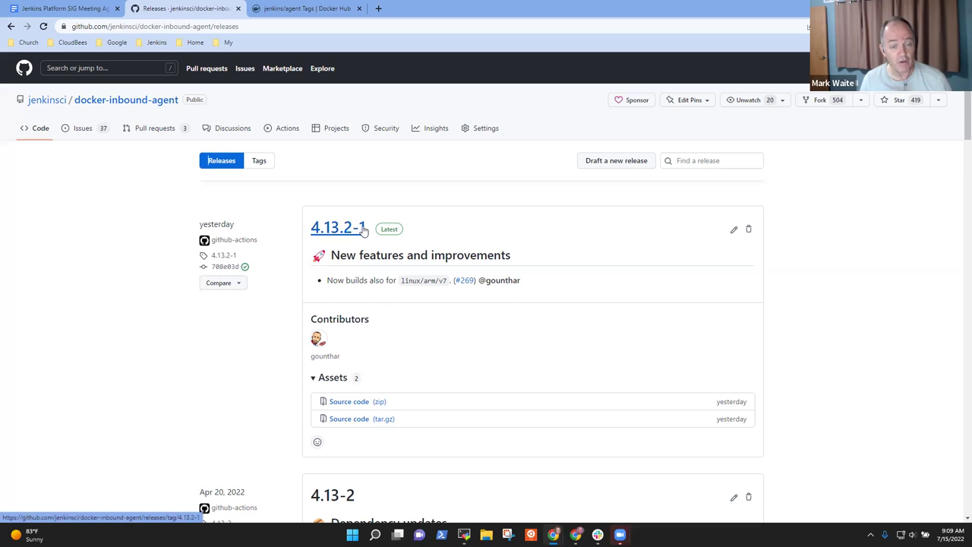
left_click_drag(367, 227, 311, 230)
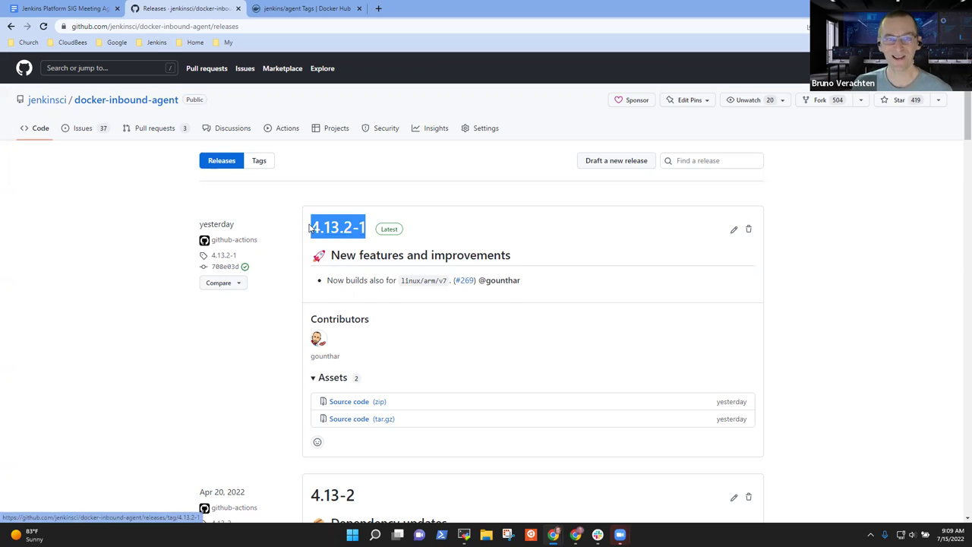
Step: Switch to Docker Hub, search for jenkins/inbound-agent and open that repository
left_click(289, 9)
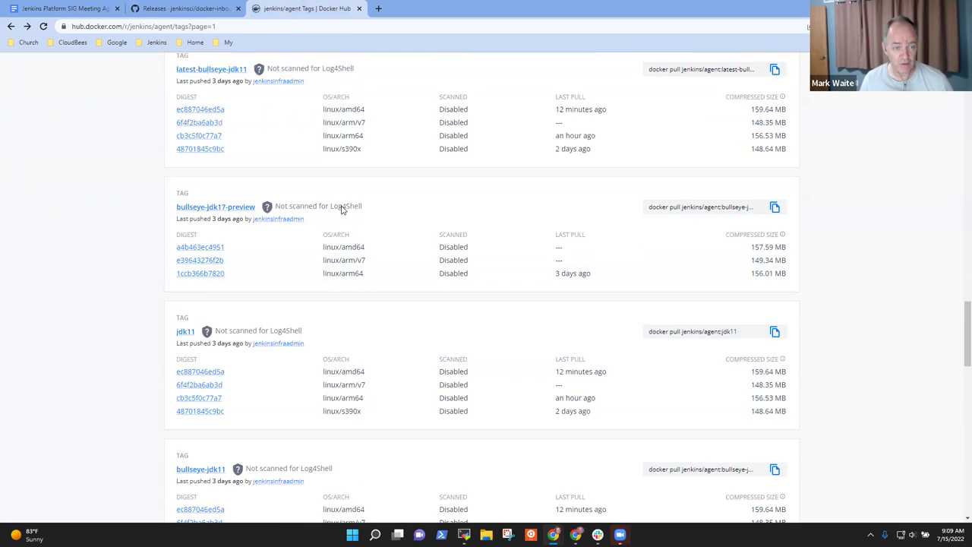
scroll(271, 106, "up", 10)
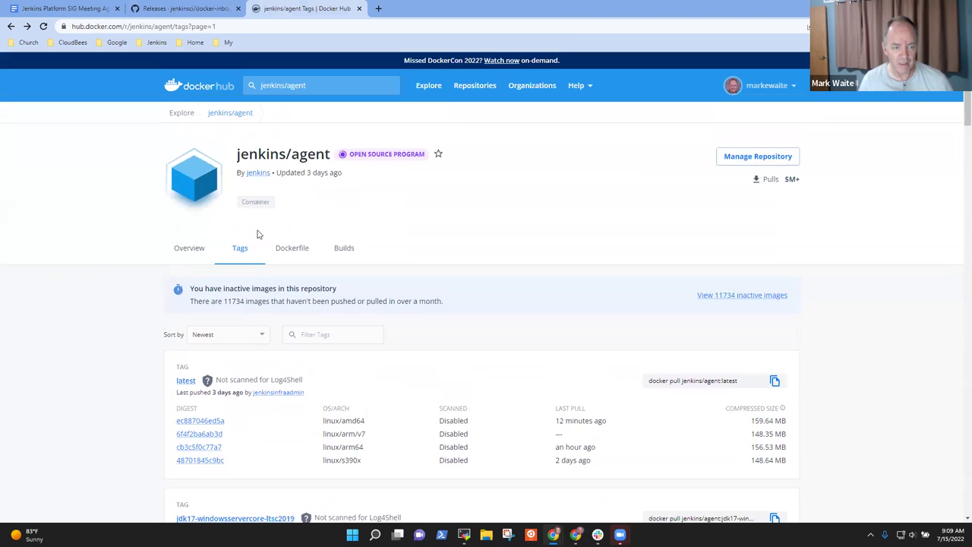
left_click(232, 27)
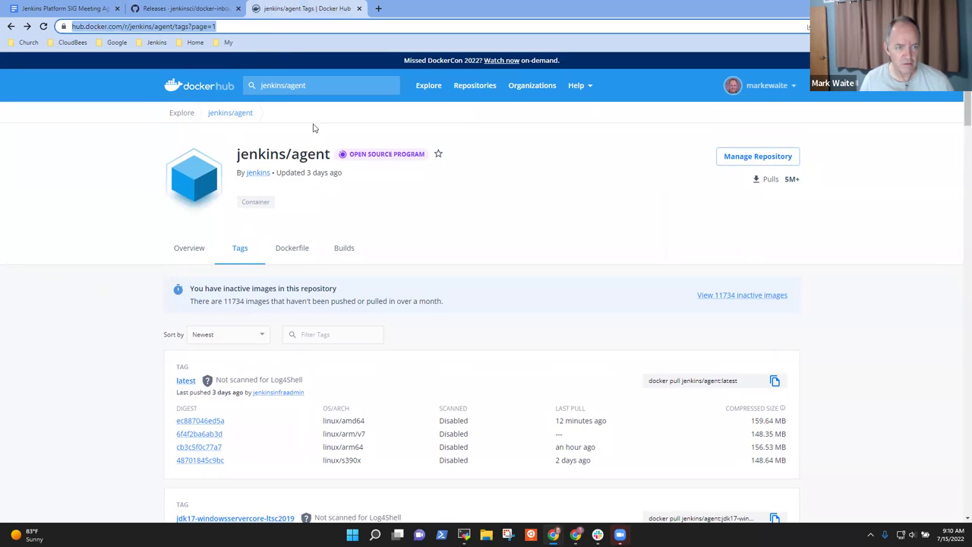
left_click(313, 85)
type("jenkins/agent")
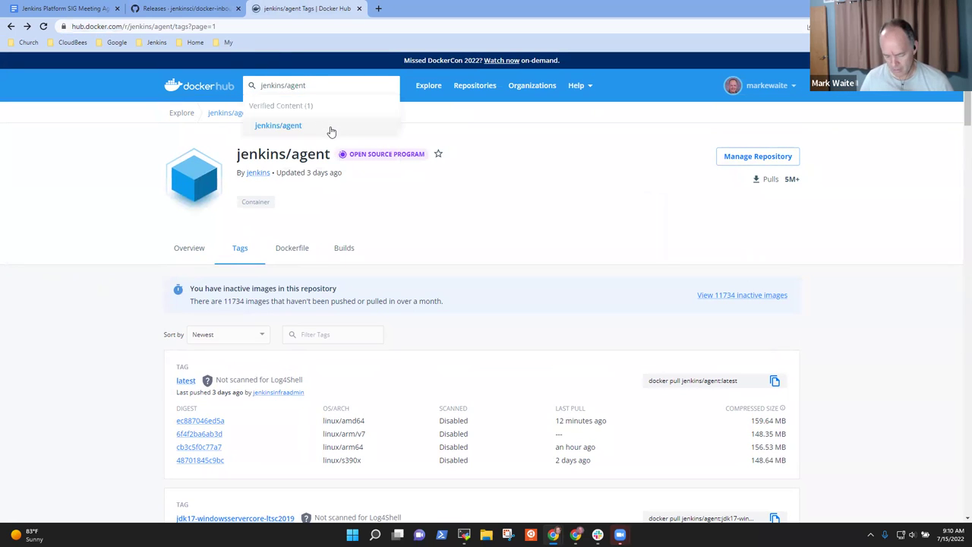
left_click(335, 137)
type("inboun")
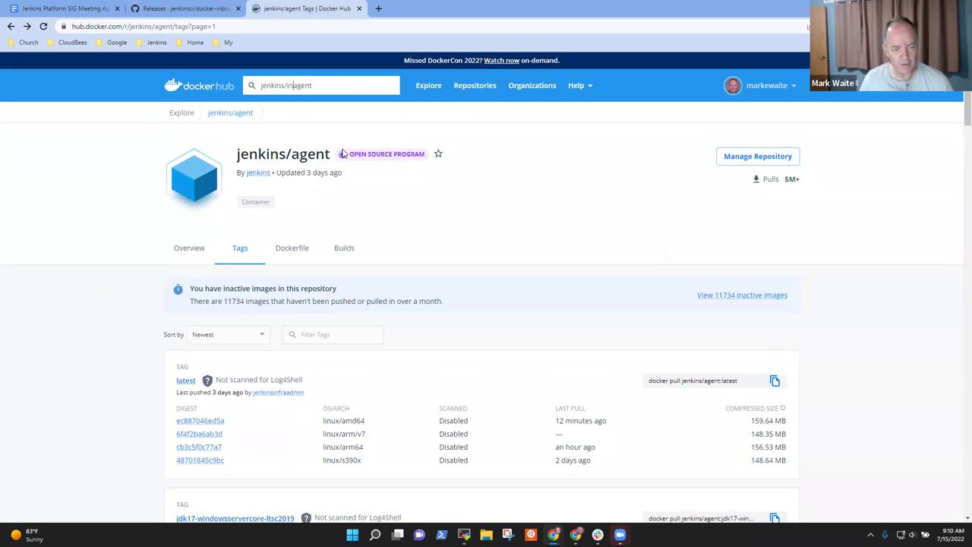
type("d-")
key("Return")
left_click(418, 182)
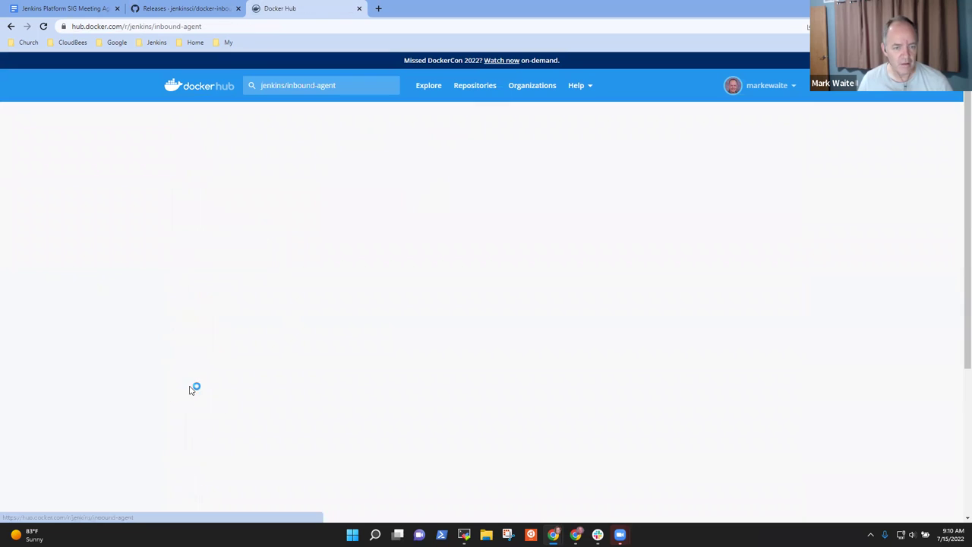
Step: Examine the newest jenkins/inbound-agent tags and their architectures, and return to the meeting agenda
left_click(241, 249)
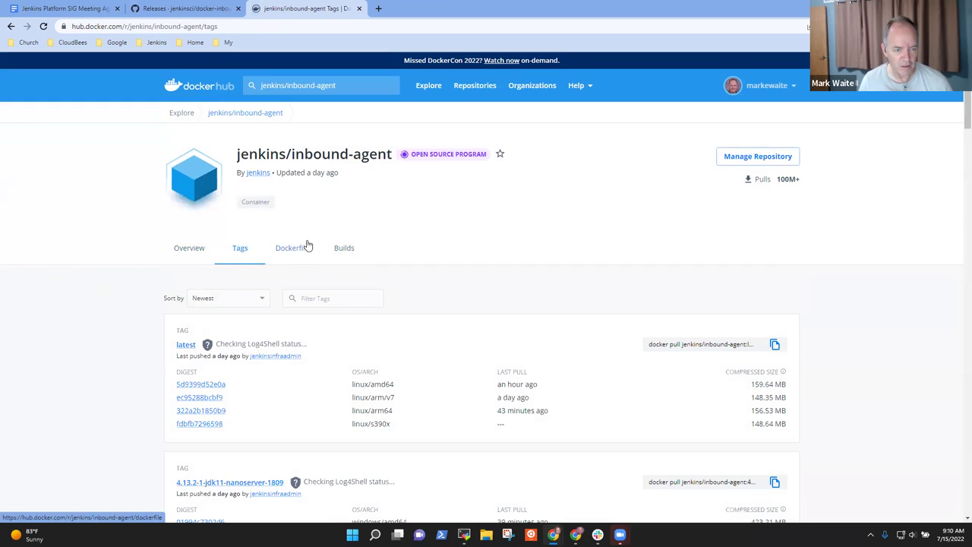
scroll(343, 289, "down", 3)
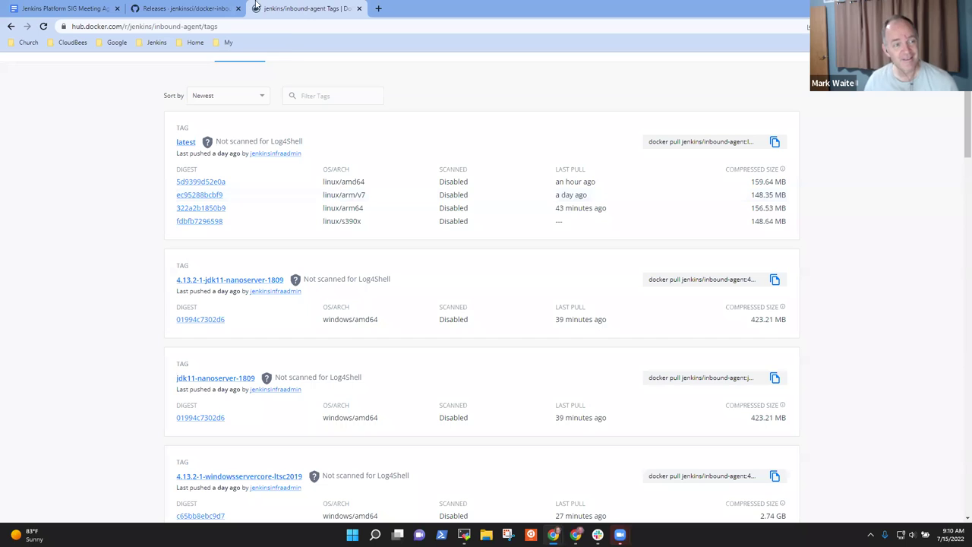
left_click(64, 8)
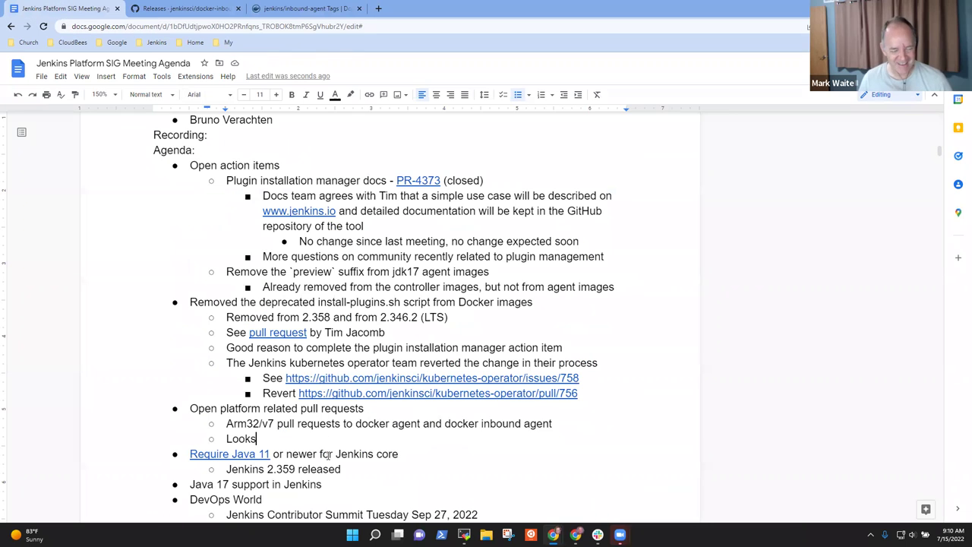
Step: Clear the text "Looks" from the last sub-bullet under Open platform related pull requests
key("shift+Home")
type("A")
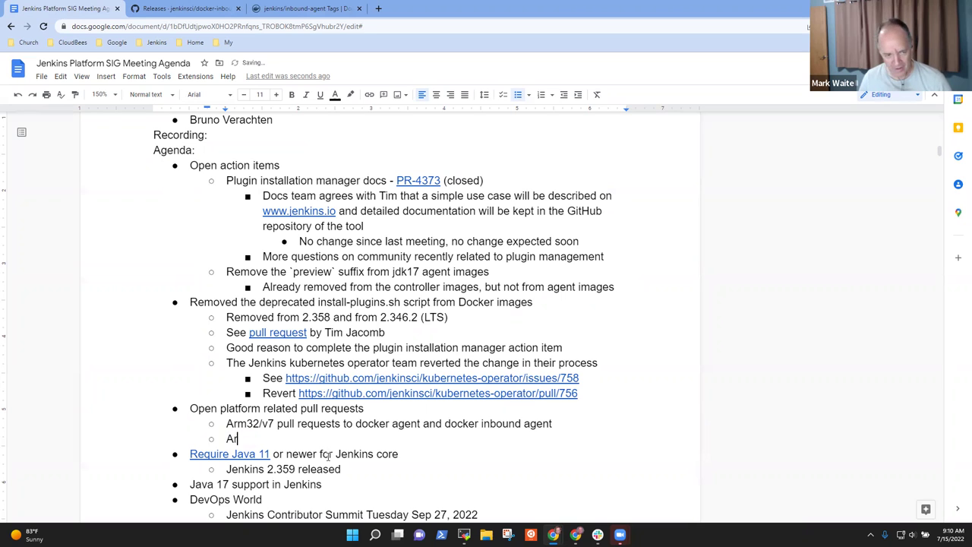
key("BackSpace")
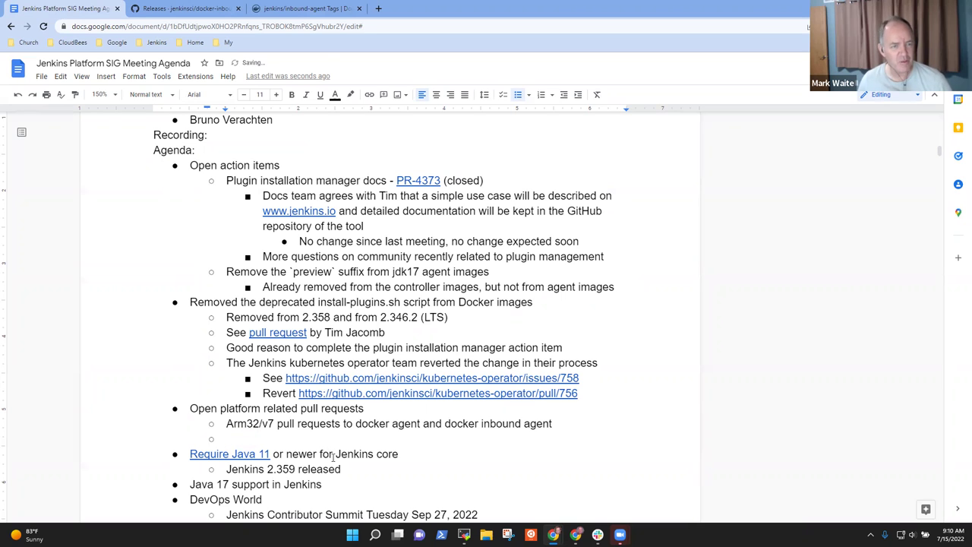
Step: Recheck the architecture name in the inbound-agent tags and reword the "Arm32/v7 pull requests" item as "The arm/v7 architecture is now available"
left_click(296, 8)
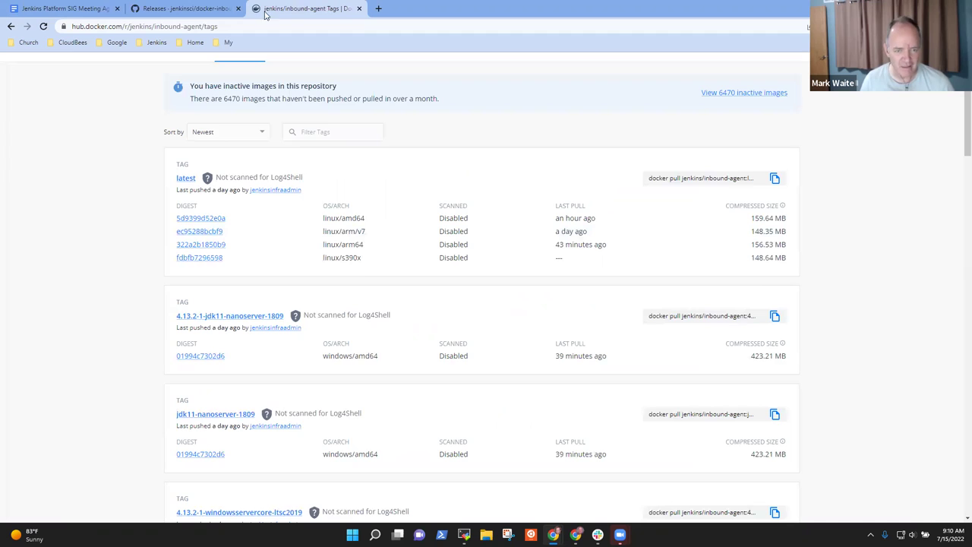
left_click(76, 9)
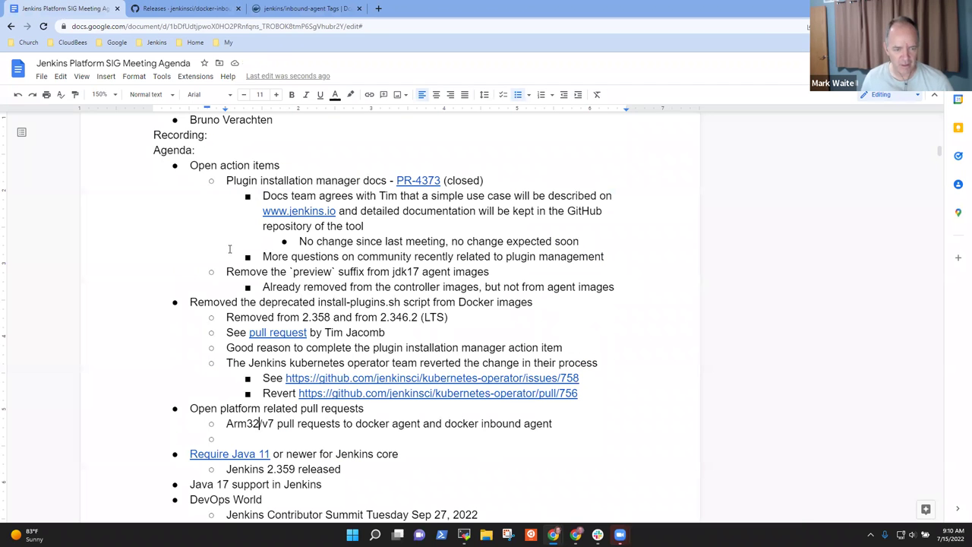
key("BackSpace")
key("BackSpace")
type("The")
key("Delete")
type("arm/v7 ")
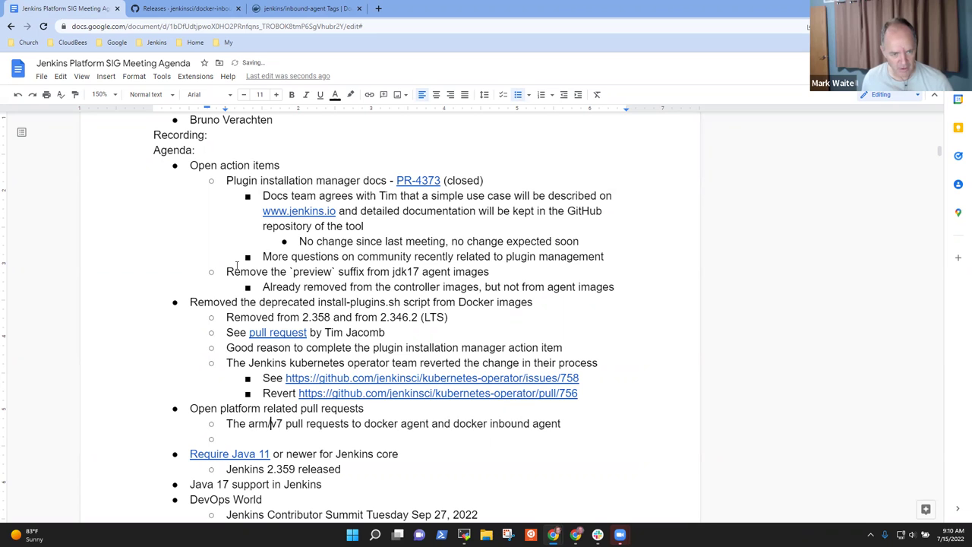
type("architecture")
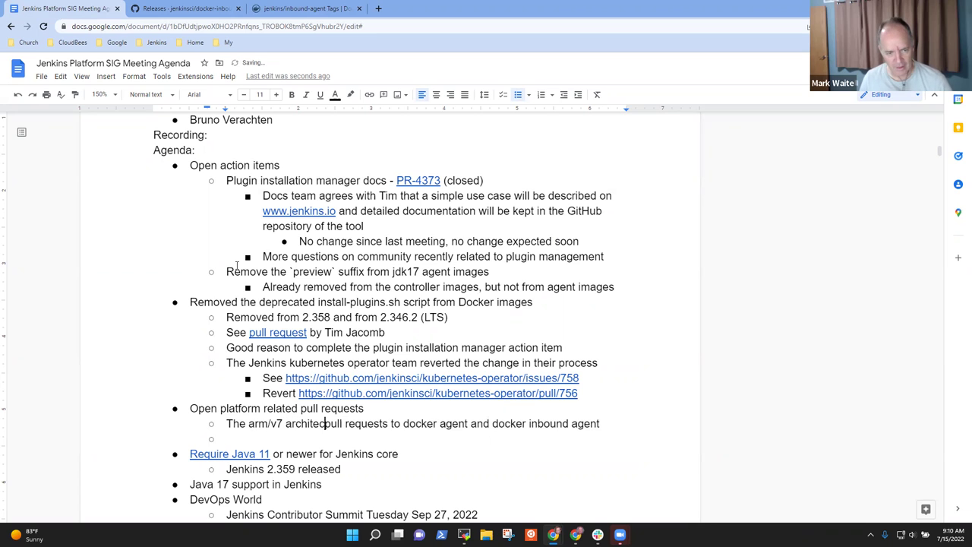
type(" is now avaiola")
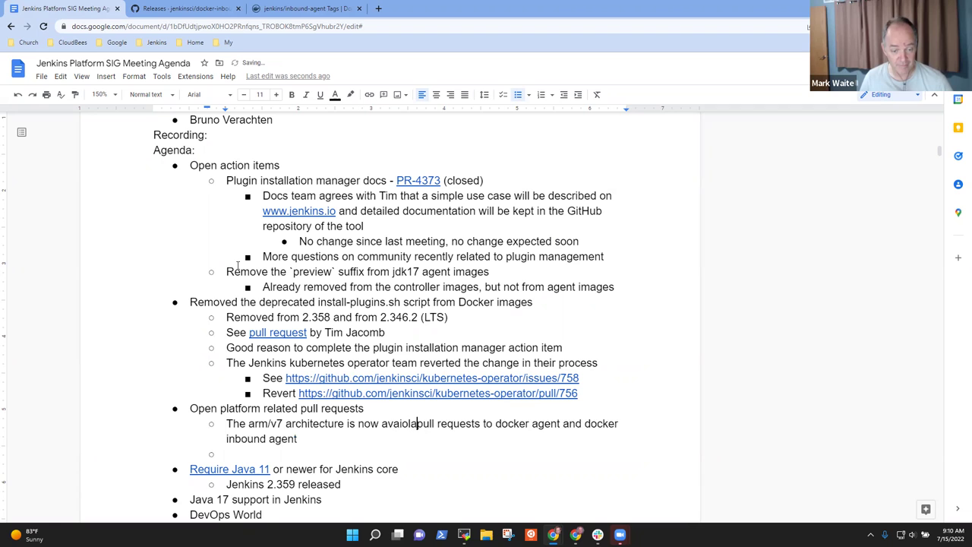
key("BackSpace")
key("BackSpace")
key("BackSpace")
type("lable")
key("ctrl+shift+Down")
key("Delete")
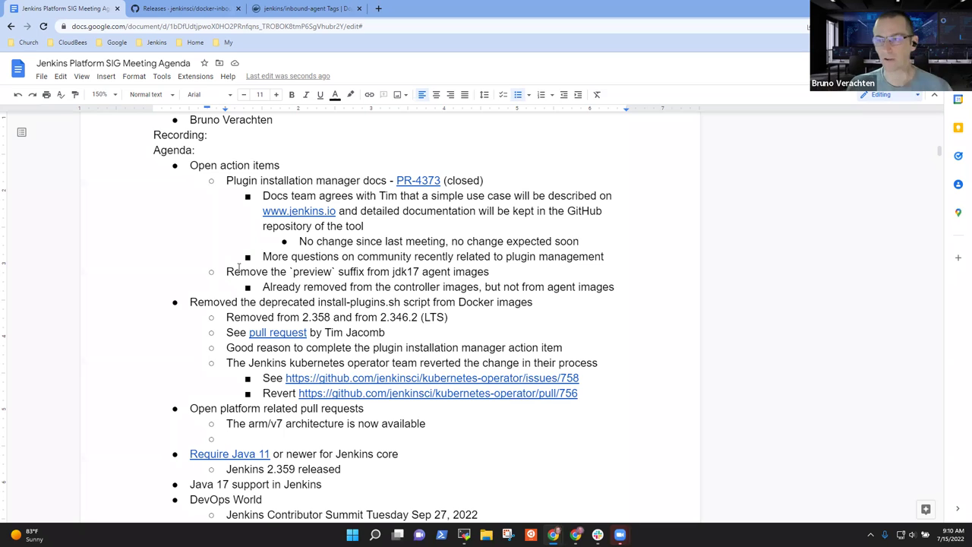
Step: Write "Can run Docker based agents on a Raspberry Pi" in the empty sub-bullet under Open platform related pull requests
type("Can run ")
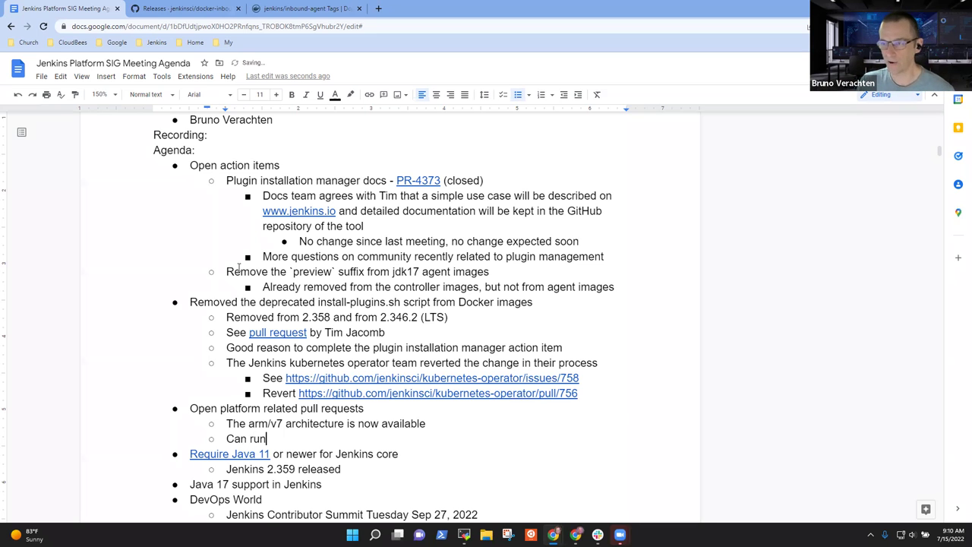
type("Docker ba")
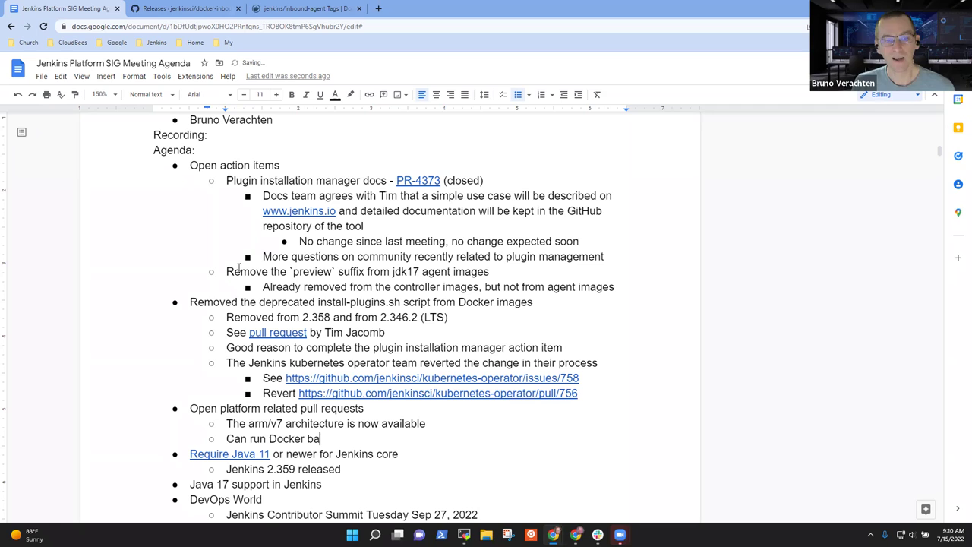
type("sed agents on")
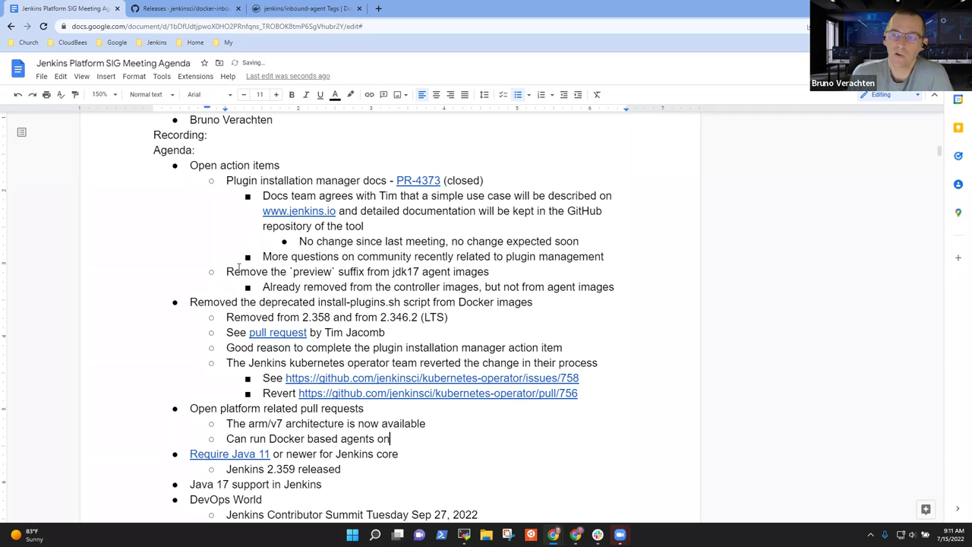
type(" a Raspberry P")
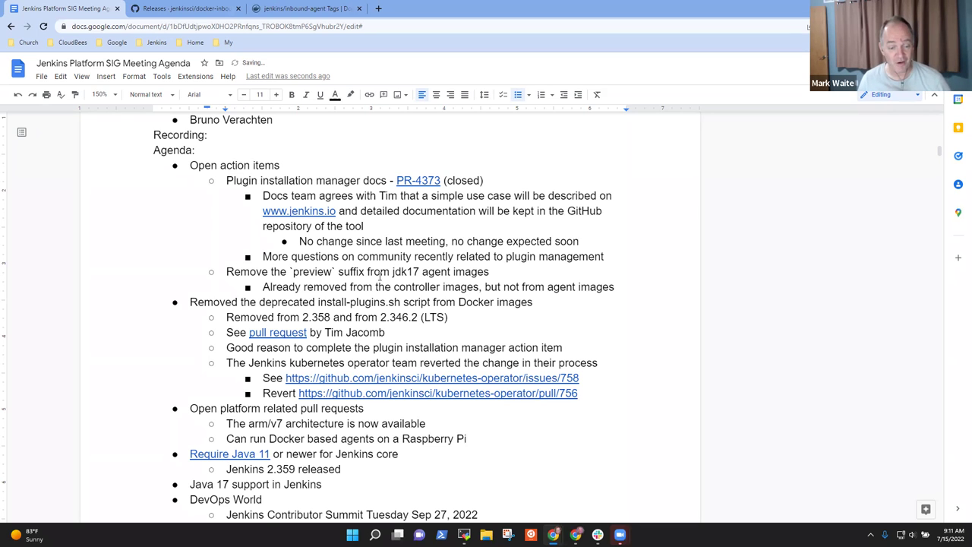
type("i")
scroll(336, 253, "down", 3)
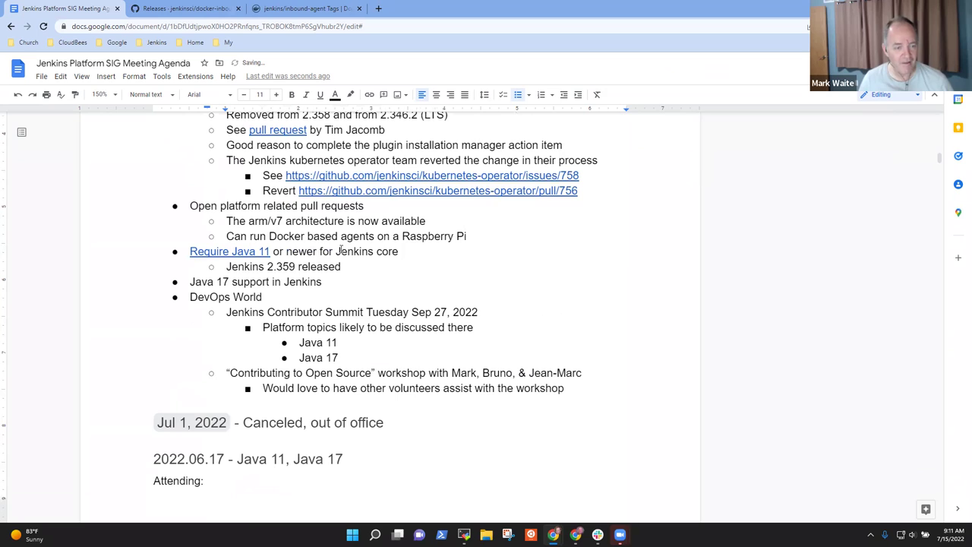
left_click(332, 206)
key("Home")
key("shift+End")
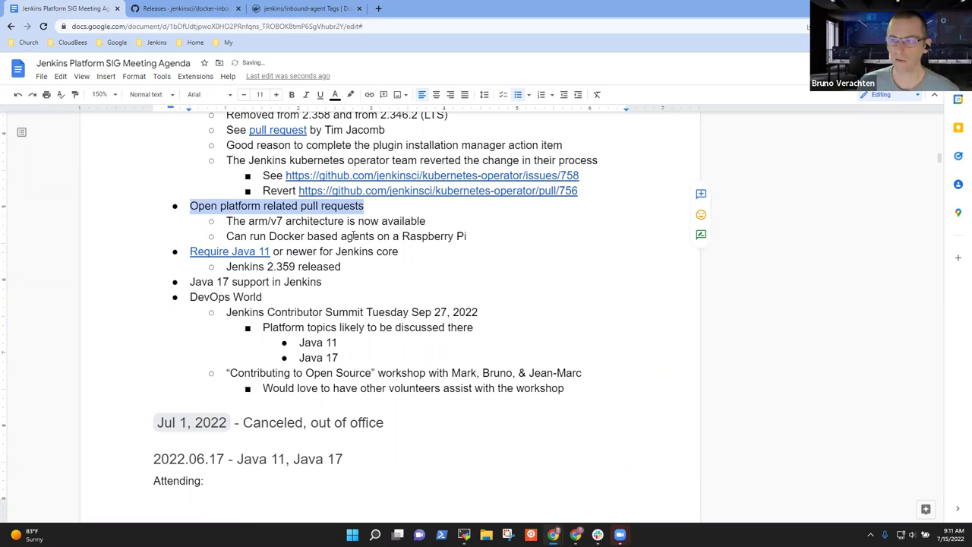
left_click(408, 251)
key("ctrl+z")
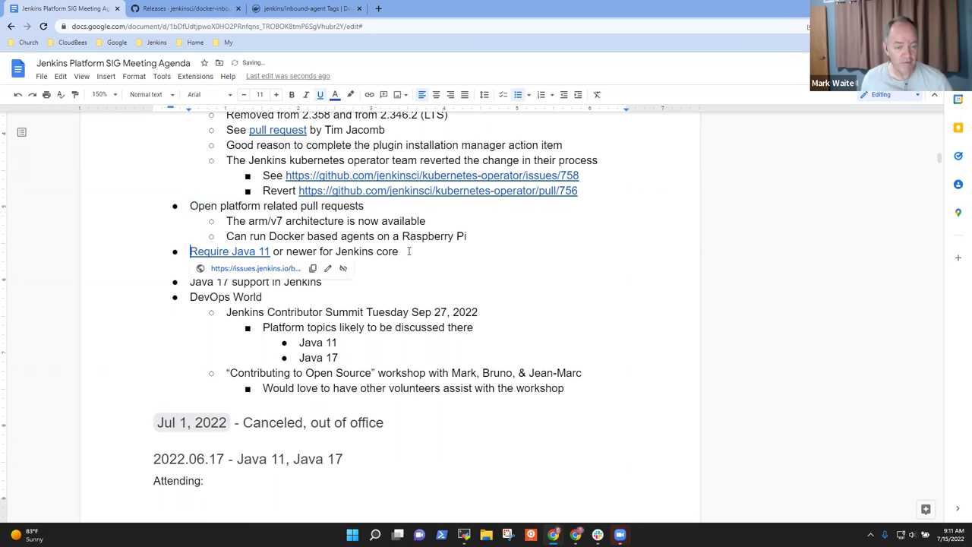
key("ctrl+y")
Step: Extend the "Jenkins 2.359 released" note under Require Java 11 with ", just as 2.358 did"
left_click(409, 252)
key("Down")
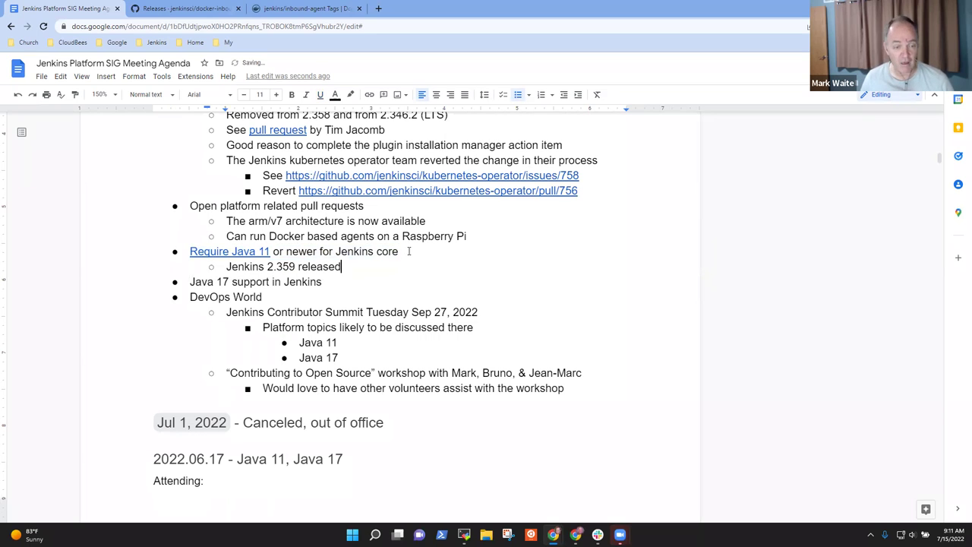
type(", just")
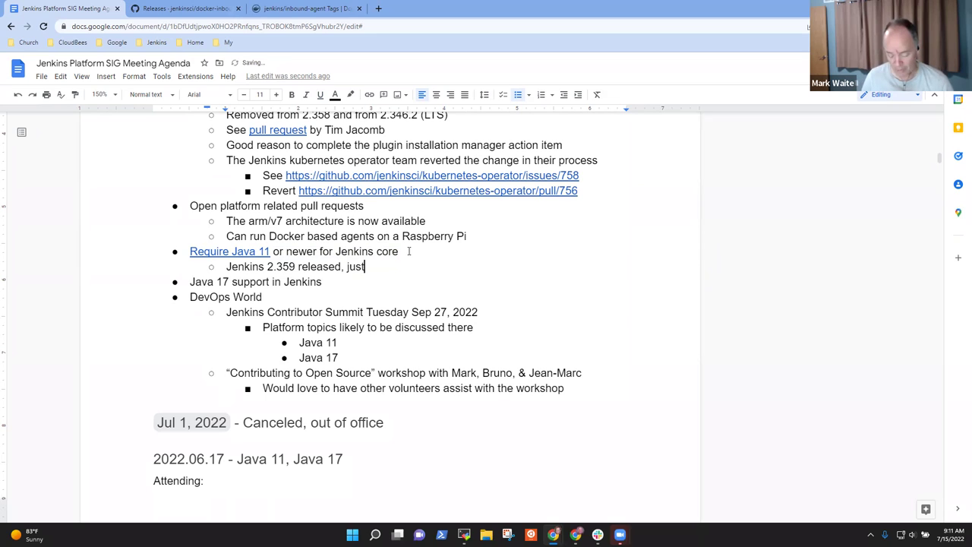
type(" as 2.358")
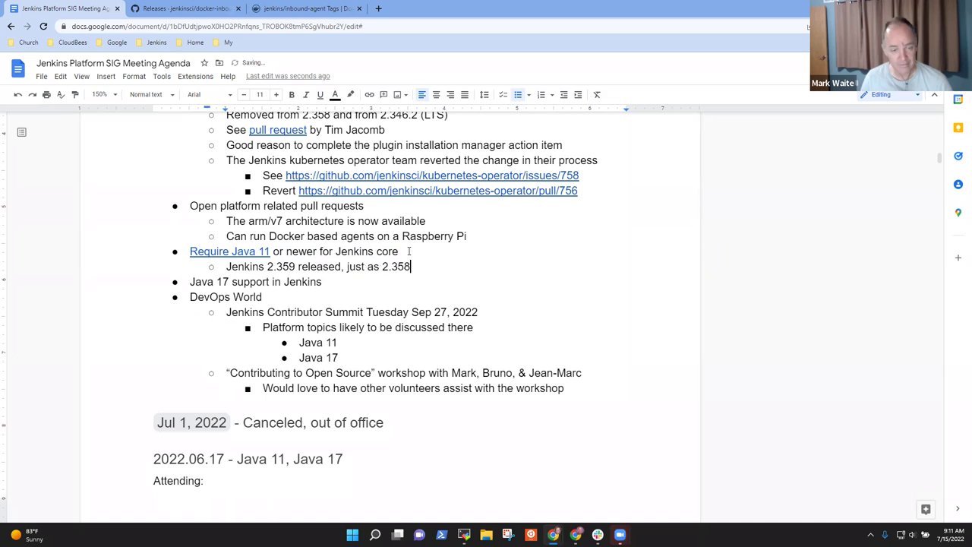
type(" did")
Step: Add the sub-bullet "Next LTS baseline will require Java 11 (and support Java 17)" below the Jenkins 2.359 note
key("Return")
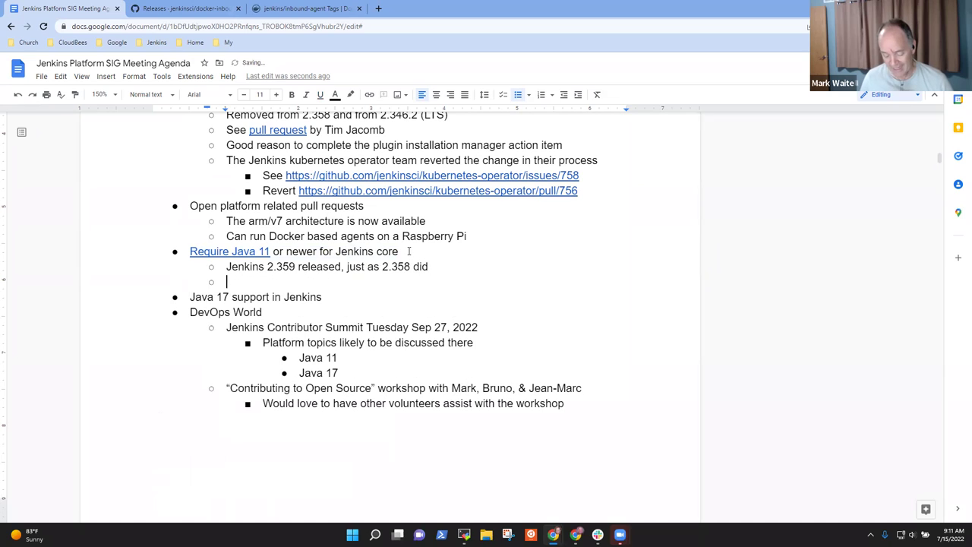
type("Next LTS ba")
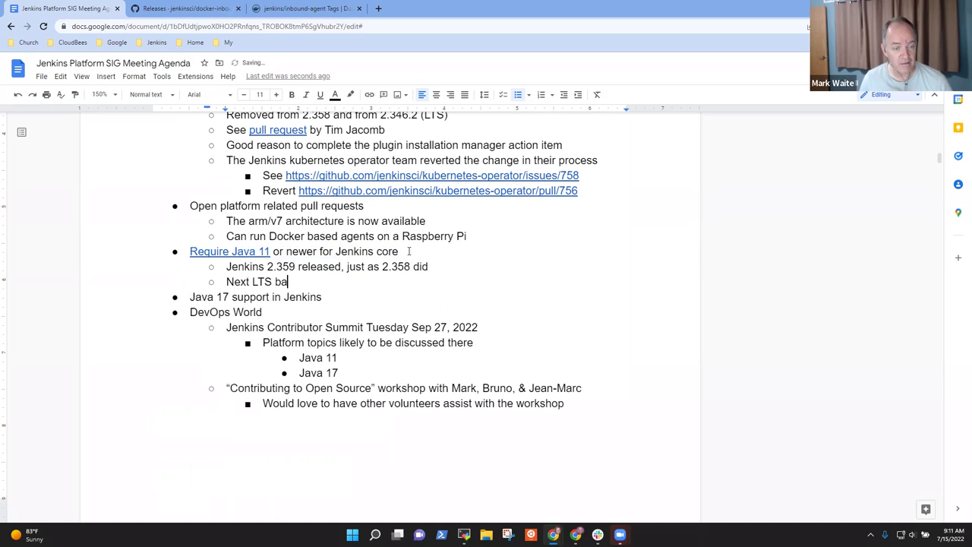
type("seline will req")
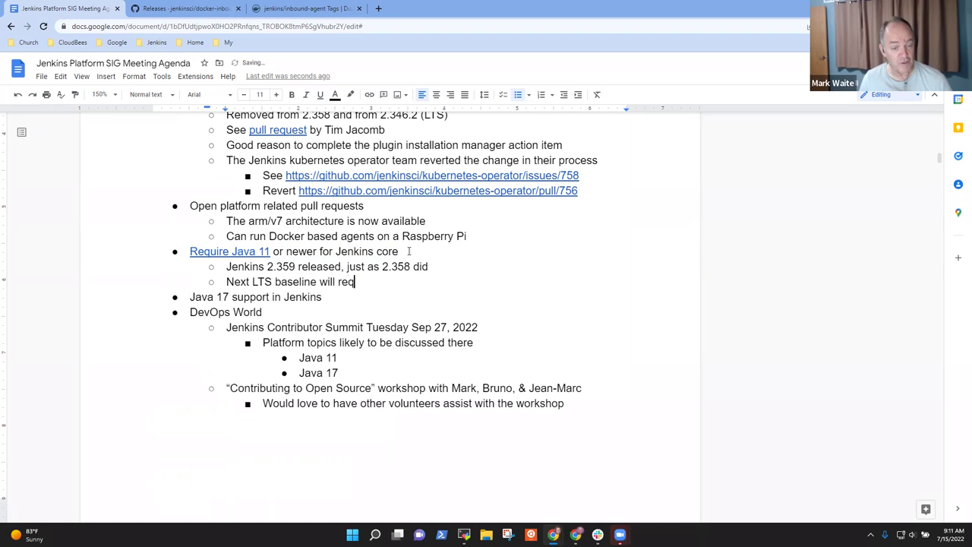
type("uire Java 11")
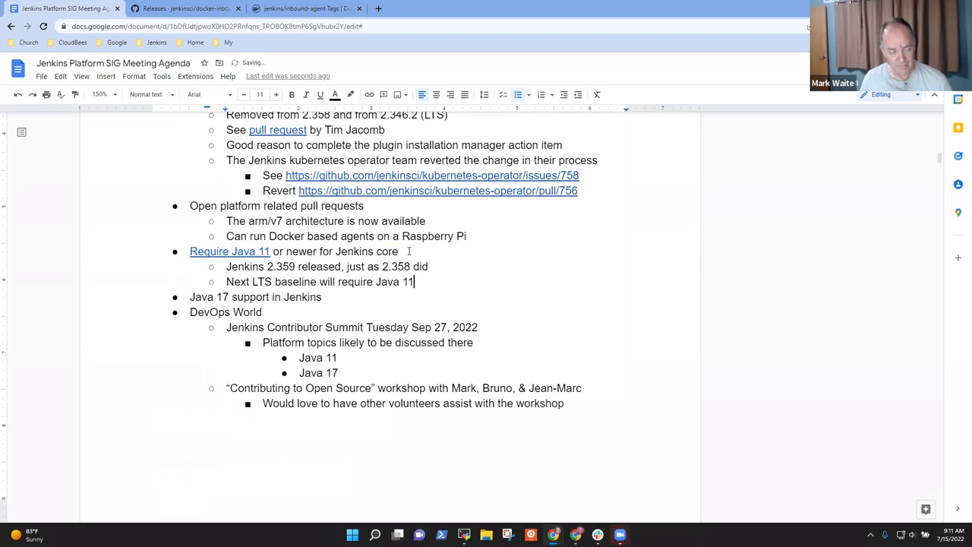
type(" (an")
key("BackSpace")
type("and supp")
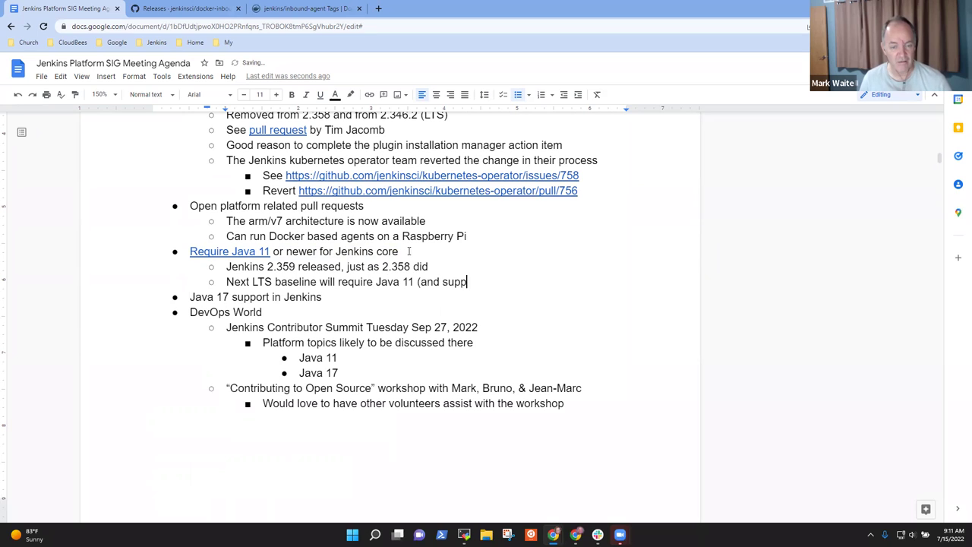
type("ort Java 17)")
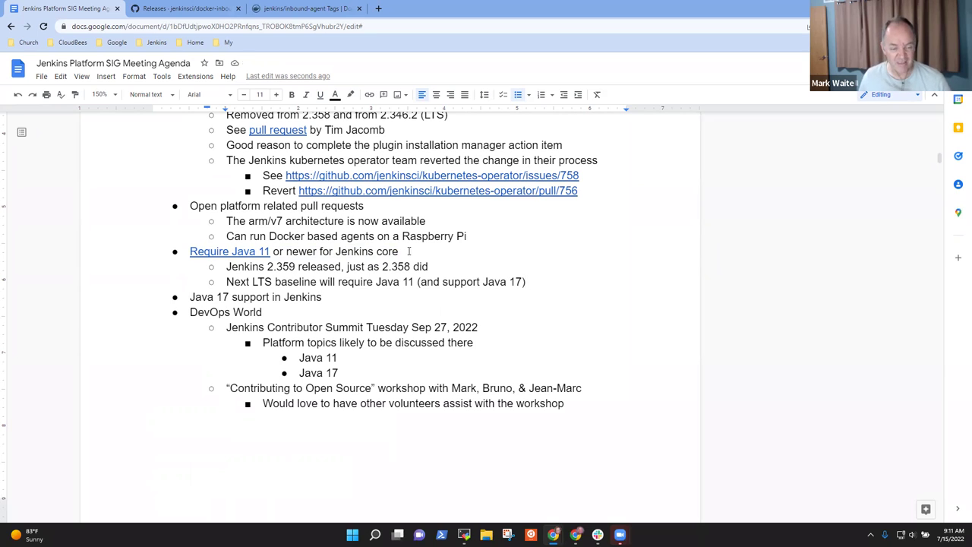
Step: Nest the note "Baseline selection is coming in the next 2-4 weeks (see calendar)" under the Next LTS baseline item
key("Return")
key("Tab")
type("Baseline ")
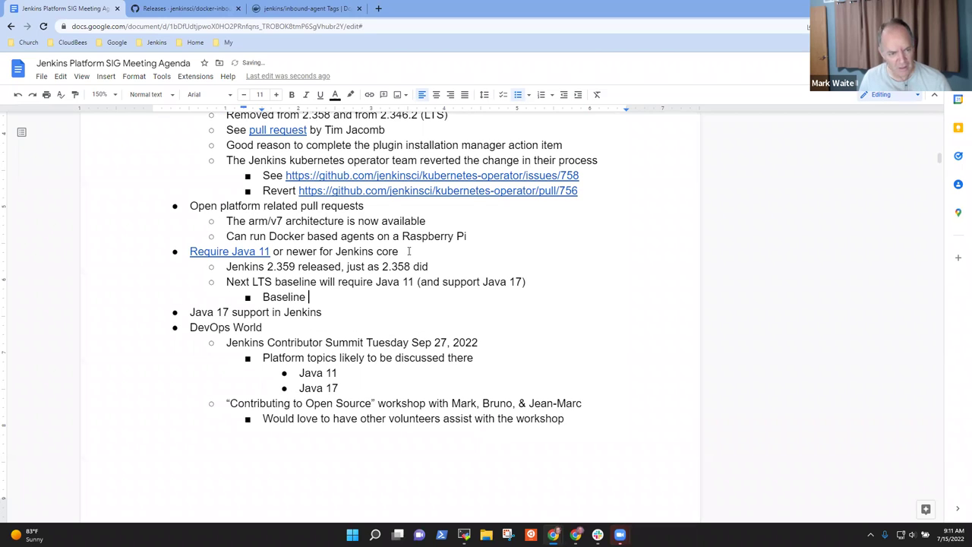
type("selection is coming in th")
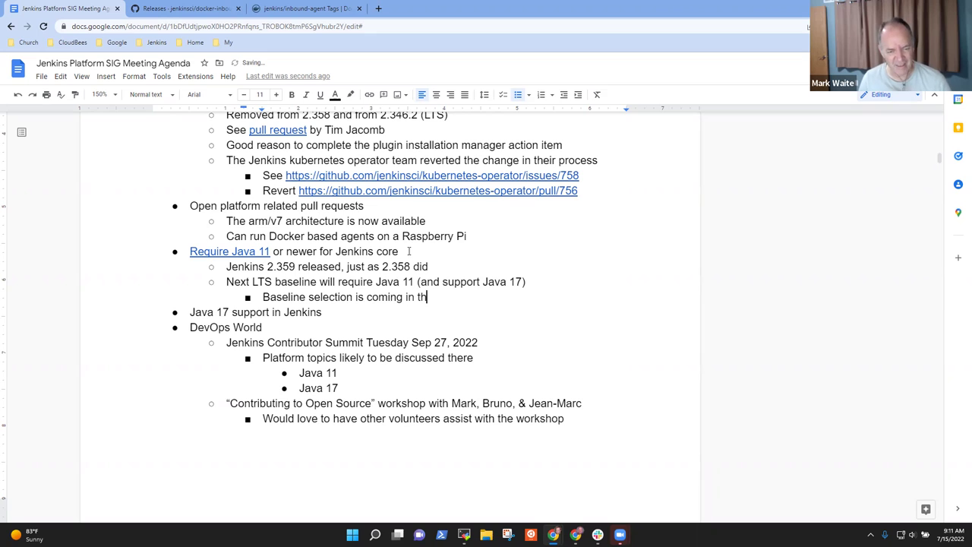
type("e next ")
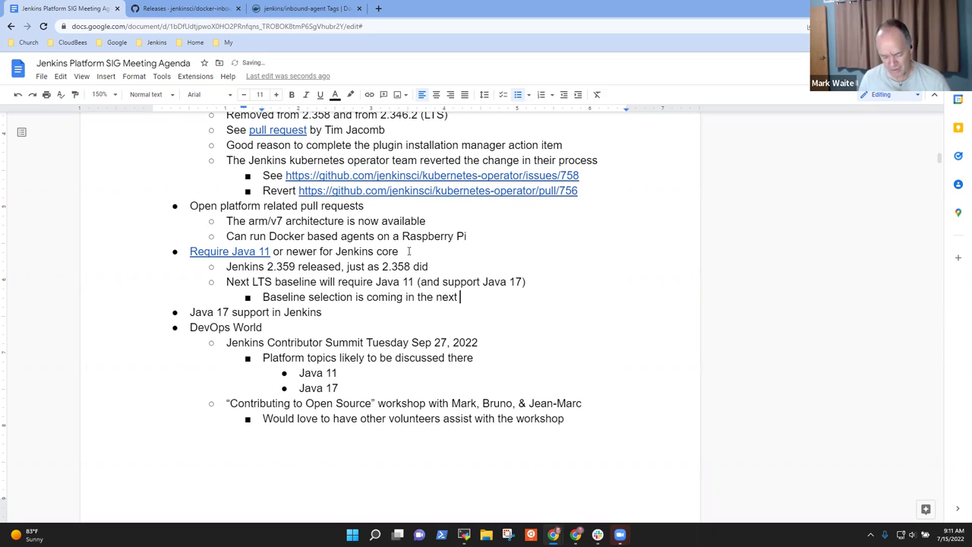
type("2-4 weeks (see calendar)")
Step: Open the linked Require Java 11 Jira epic, examine the status of its issues, and return to the meeting agenda
left_click(223, 252)
left_click(253, 269)
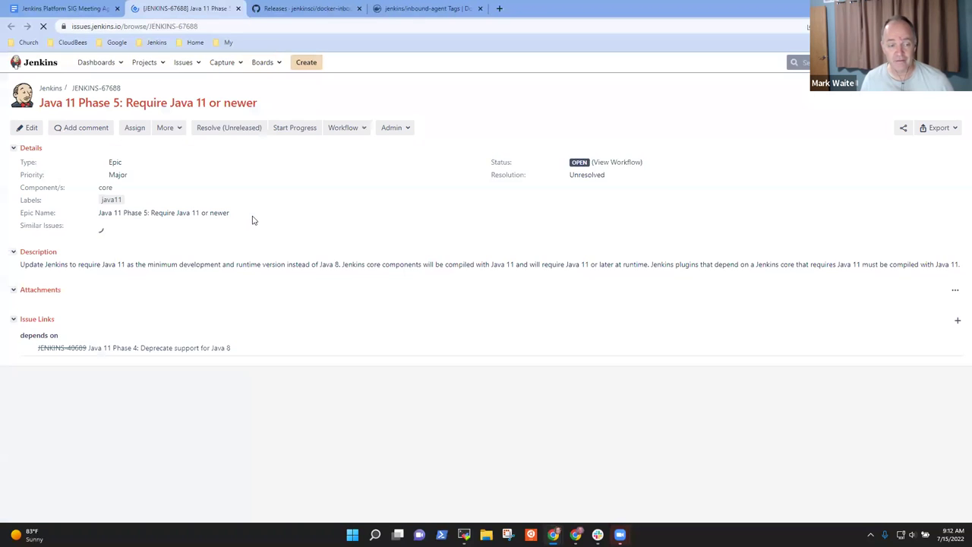
scroll(330, 264, "down", 5)
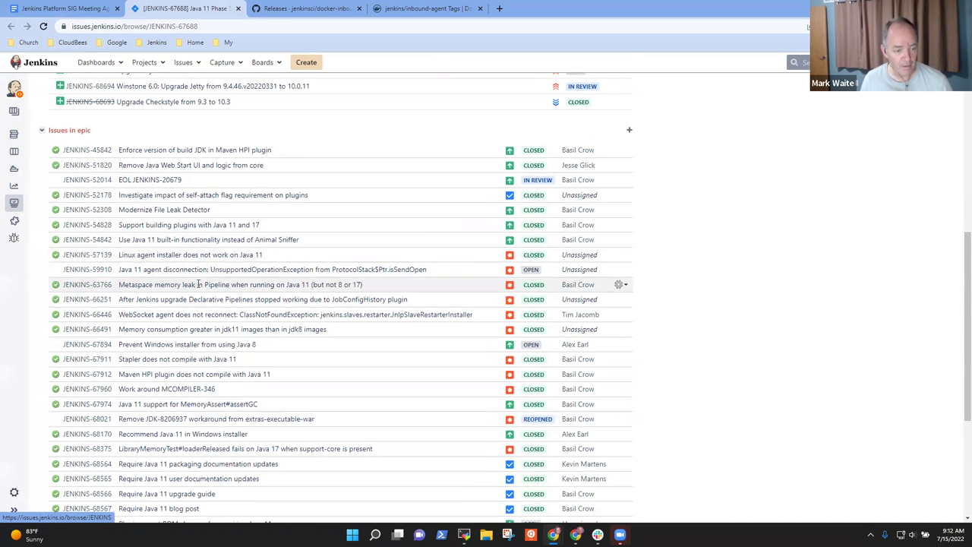
scroll(202, 302, "down", 3)
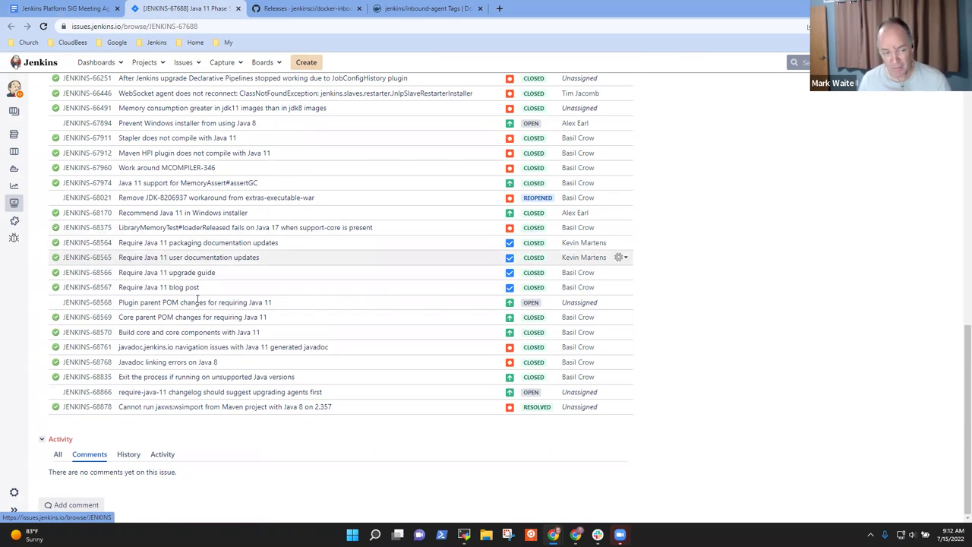
scroll(120, 253, "up", 3)
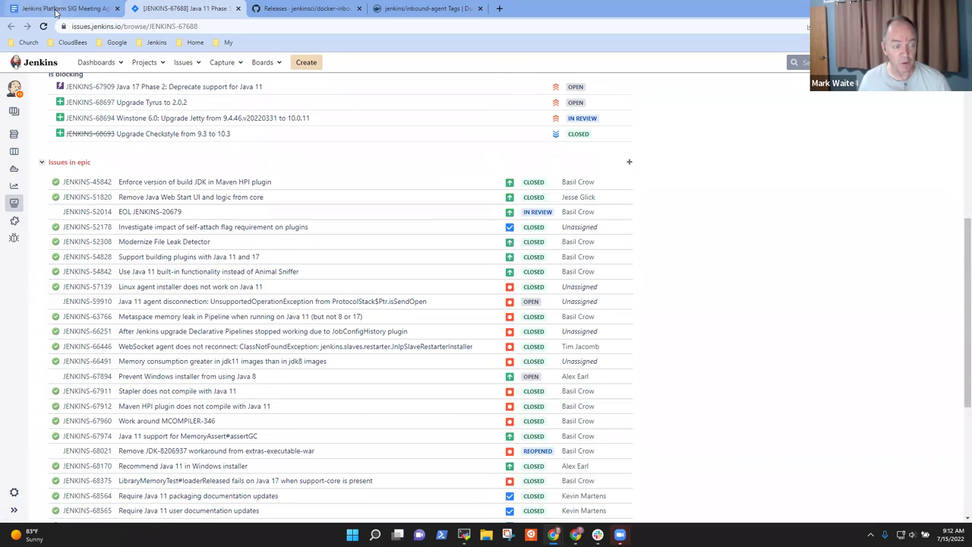
left_click(60, 11)
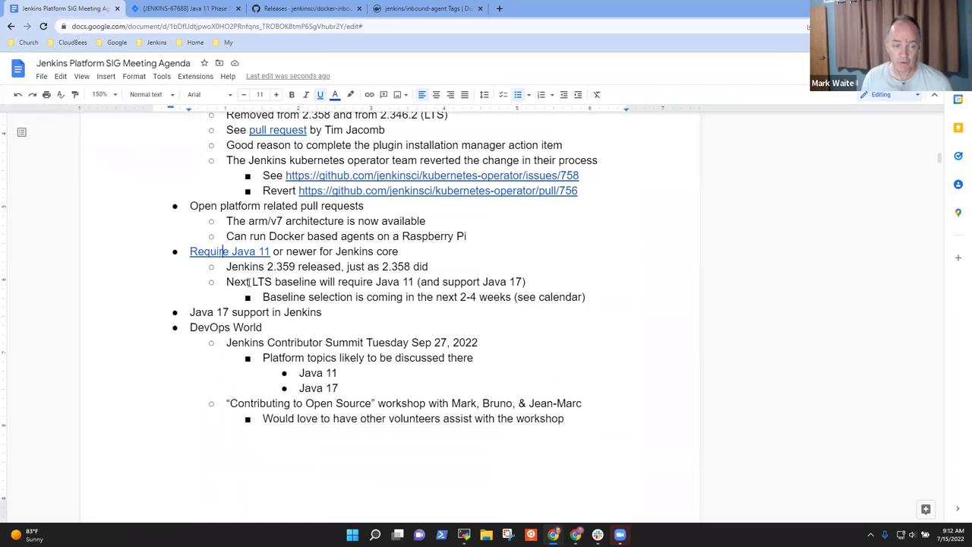
left_click(327, 282)
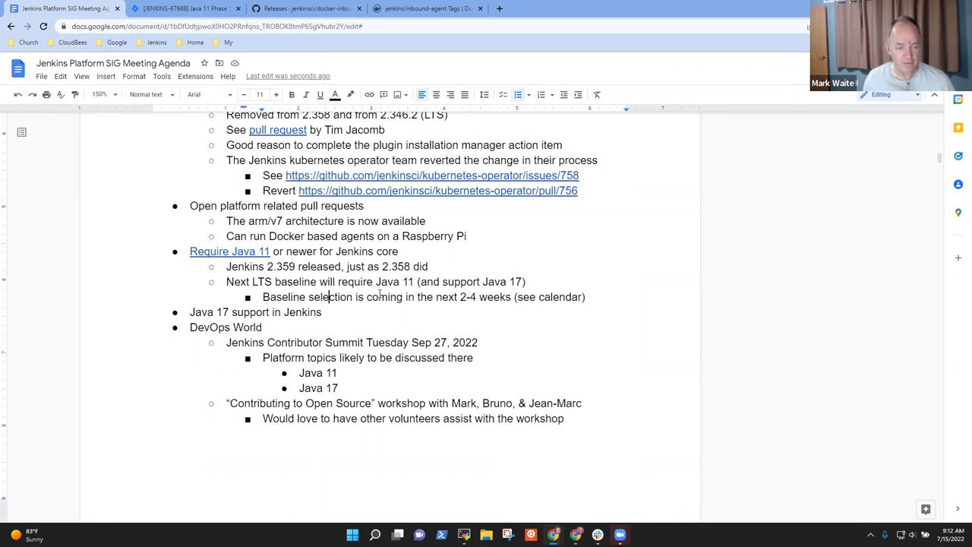
key("Up")
key("Up")
key("Up")
key("Up")
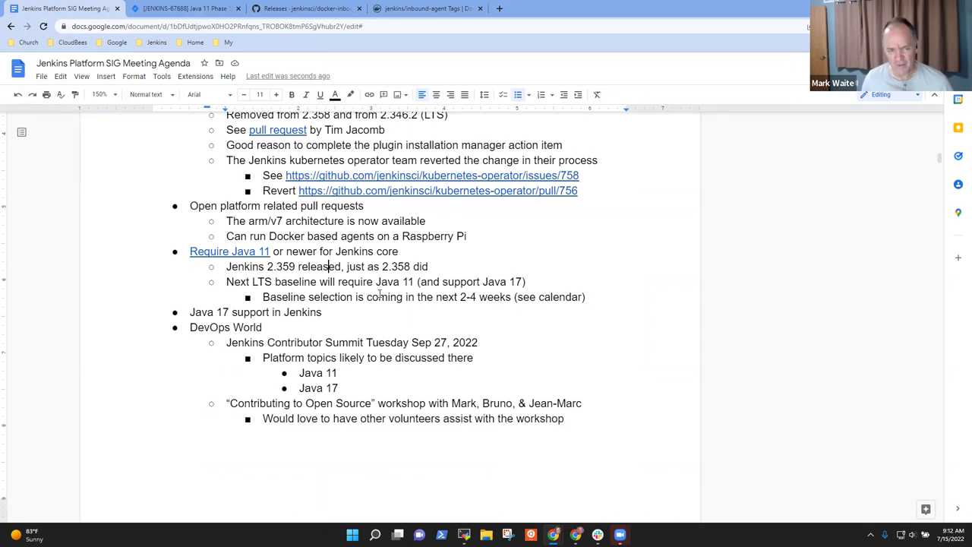
key("Home")
key("shift+End")
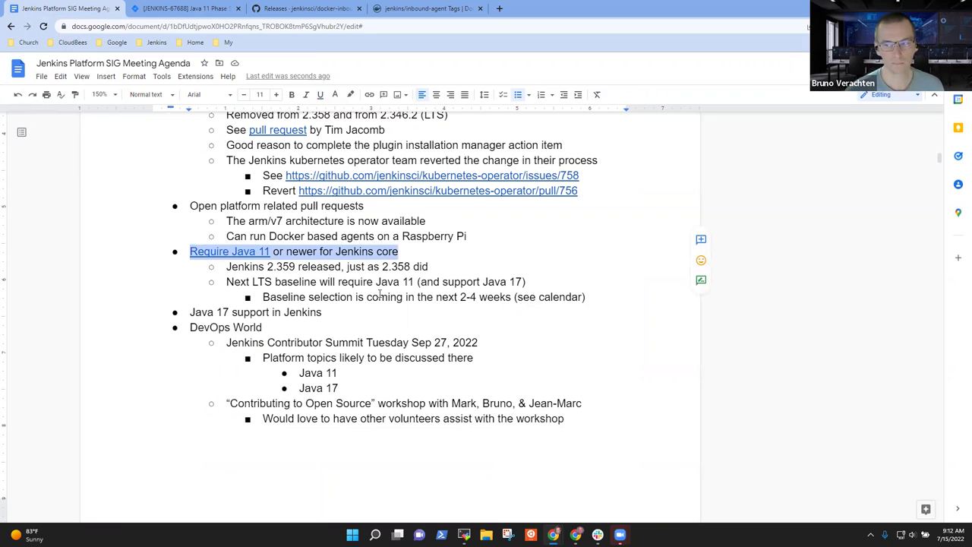
Step: Add the sub-bullet "Supported since 2.357 and 2.346.1" under Java 17 support in Jenkins
left_click(325, 313)
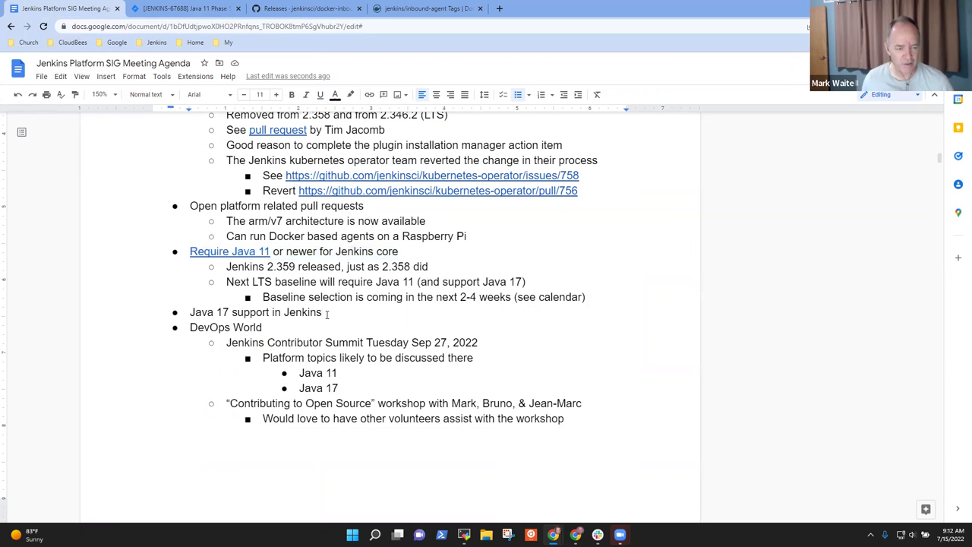
key("shift+Home")
key("End")
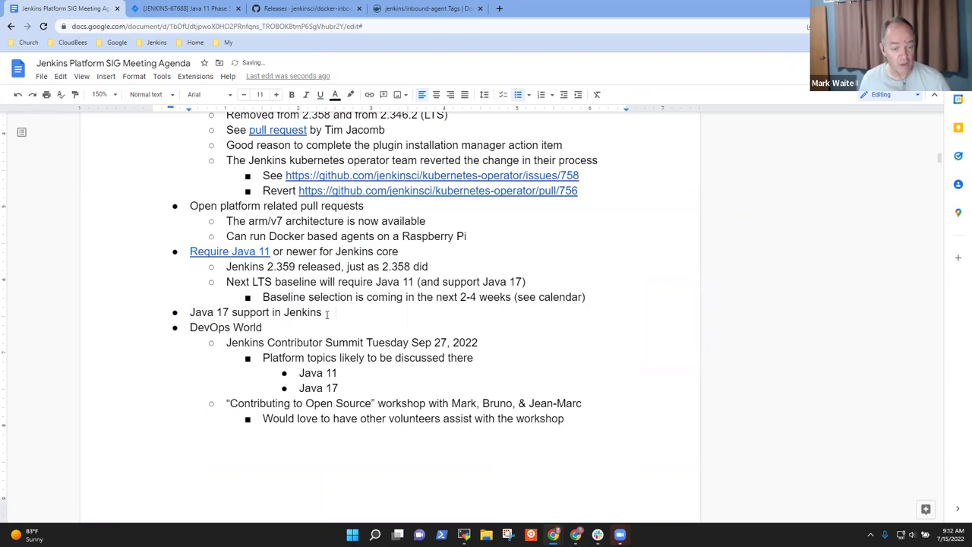
key("Return")
key("Tab")
type("Supported since 2.3")
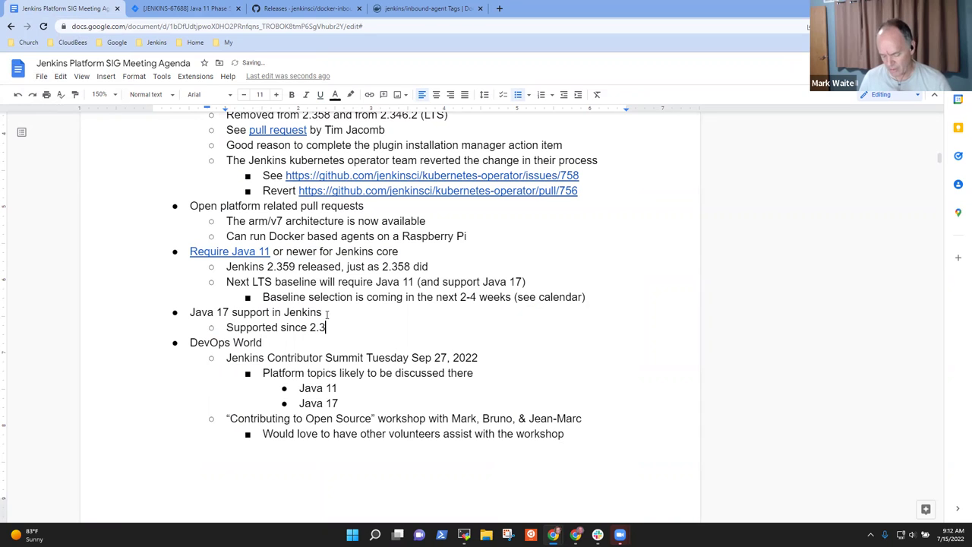
type("57")
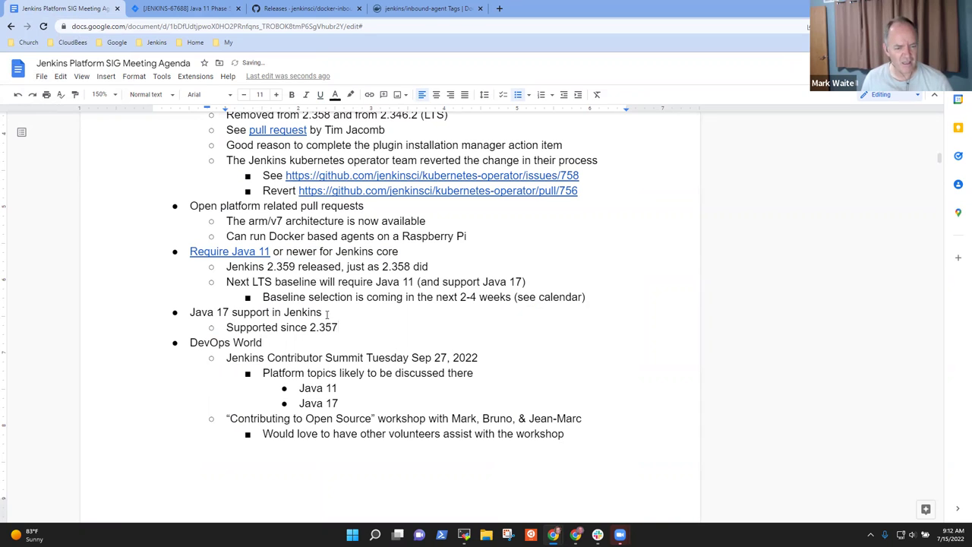
type(",")
key("BackSpace")
key("BackSpace")
type("and 2.346.1")
Step: Add the sub-bullet "Planning to upgrade one or more ci instances to JDK 17" and start a nested bullet beneath it
key("Return")
type("Planning to upgrade one or more")
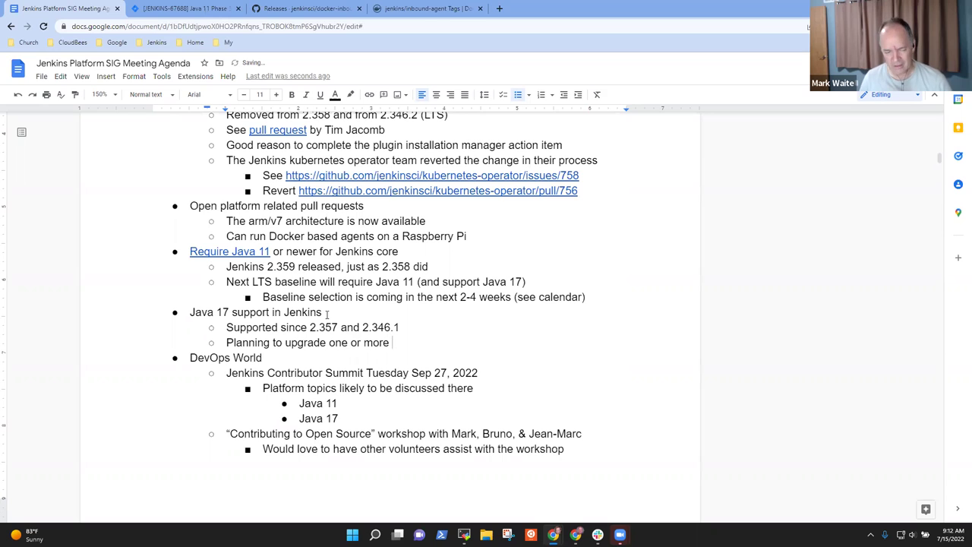
type(" ci instances")
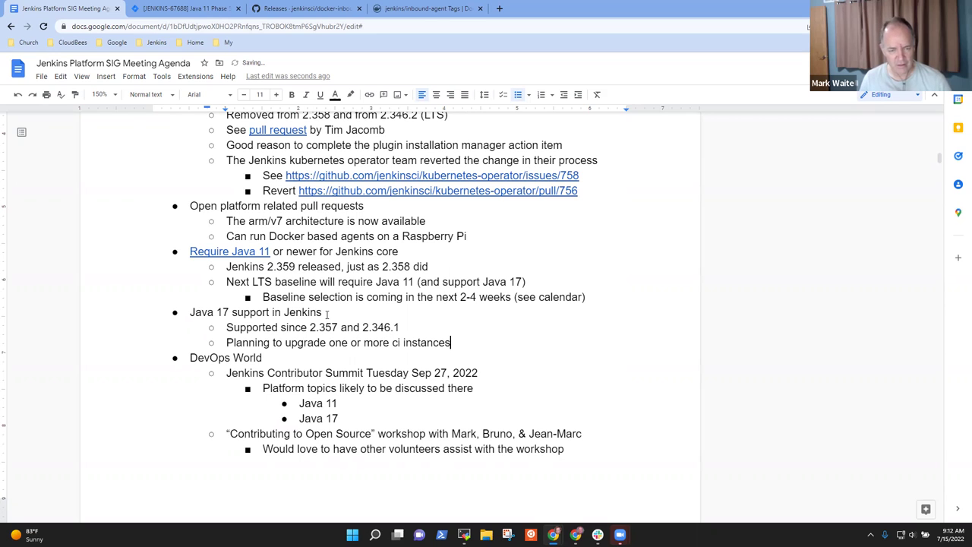
type(" to JD")
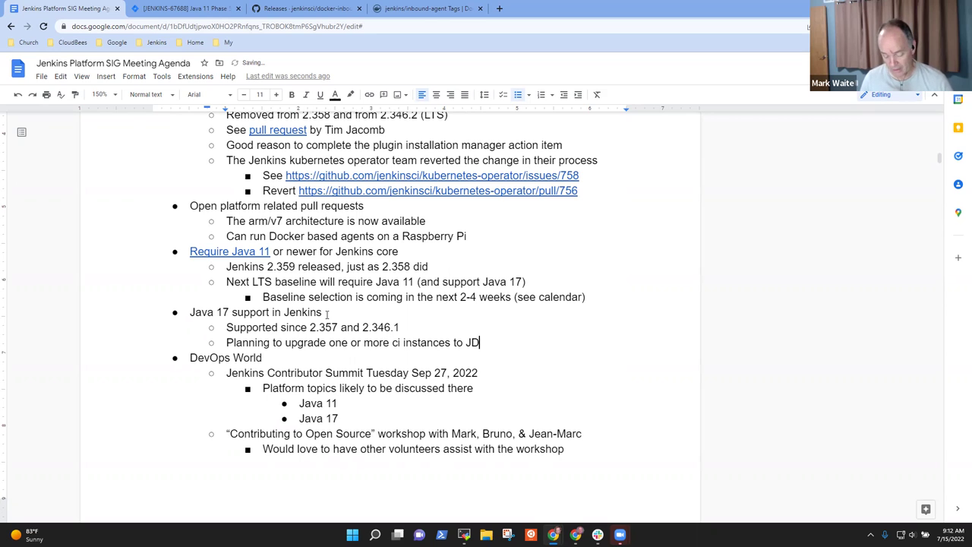
type("K 17")
key("Return")
key("Tab")
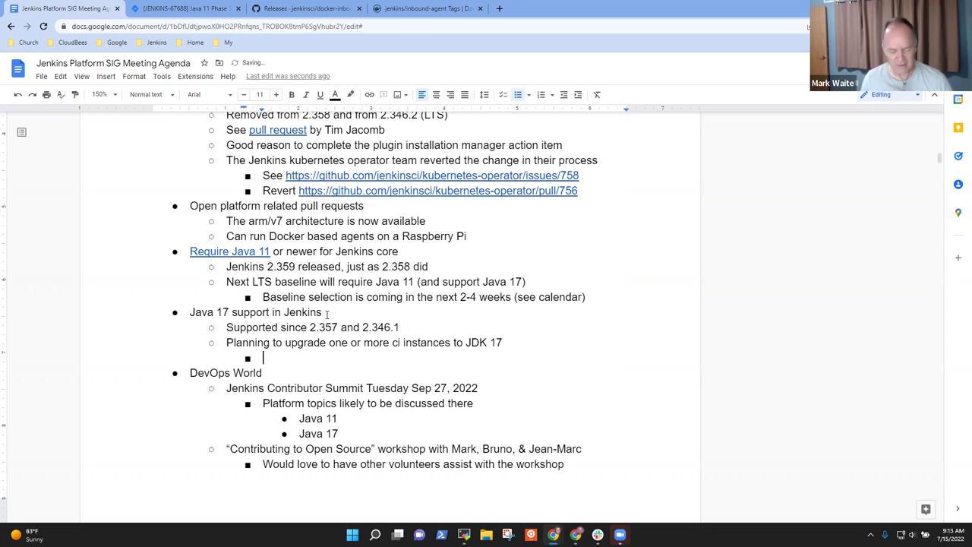
Step: List weekly.ci.jenkins.io and infra.ci.jenkins.io as nested bullets under the item about upgrading ci instances to JDK 17
type("week")
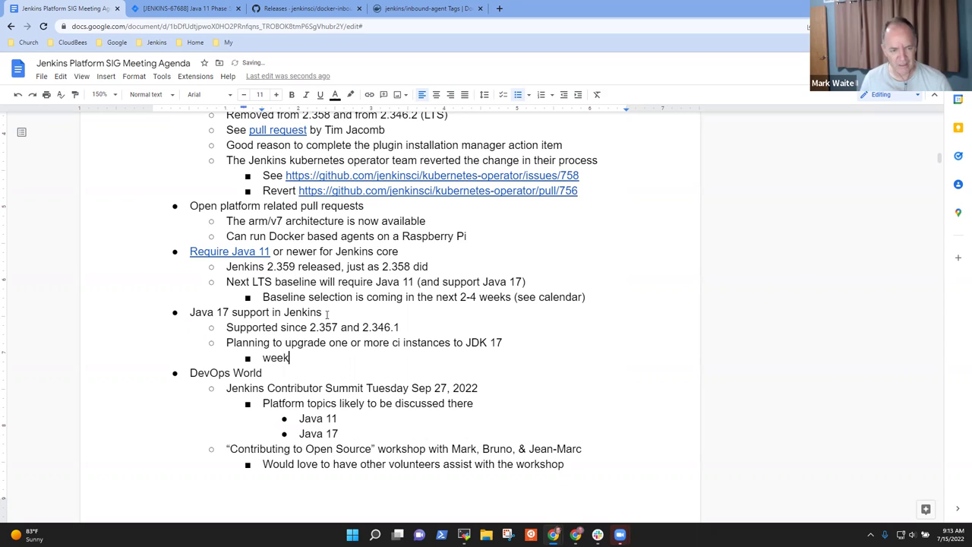
type("ly.ci.jenkins.io")
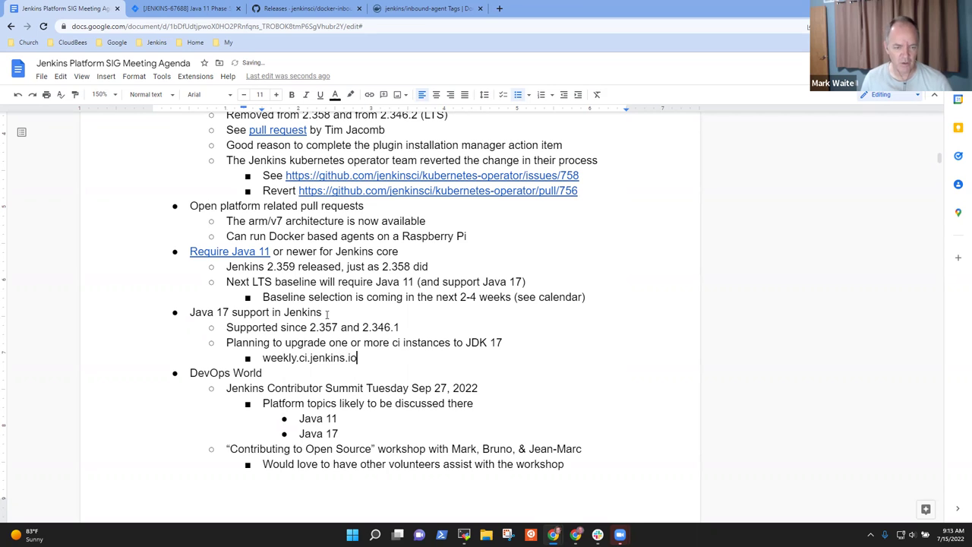
key("Return")
type("infra.ci.jenki")
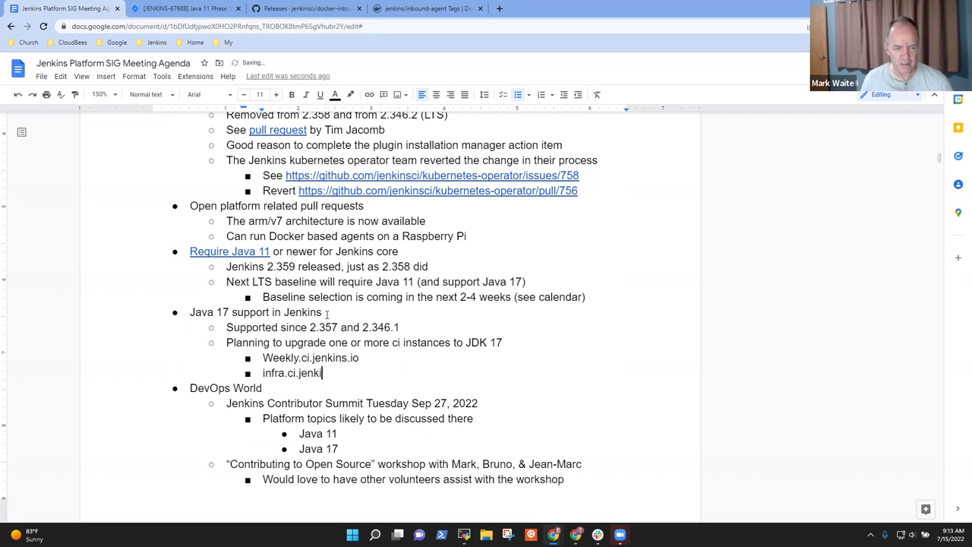
type("ns.io")
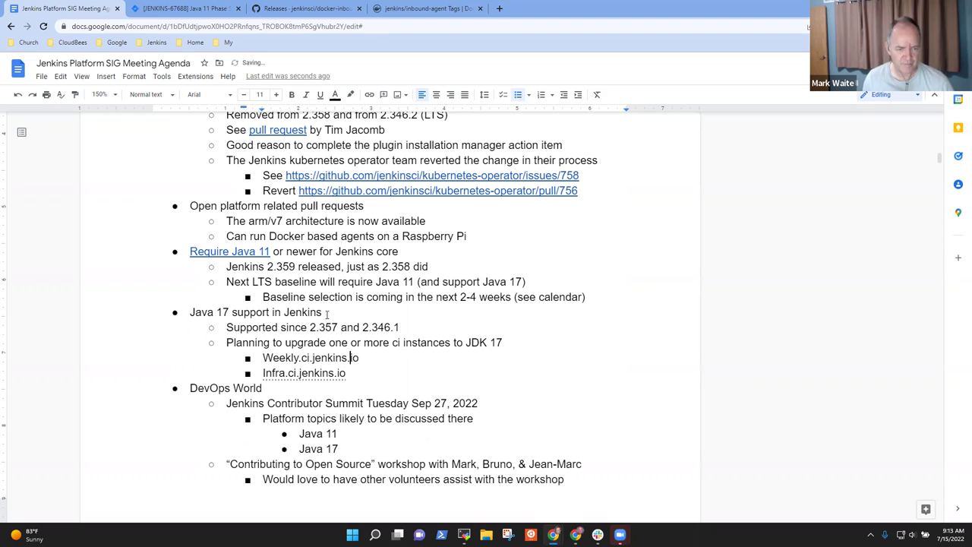
Step: Highlight the weekly.ci.jenkins.io and infra.ci.jenkins.io bullets in turn to review the planned JDK 17 upgrades
left_click_drag(263, 357, 360, 358)
left_click(263, 373)
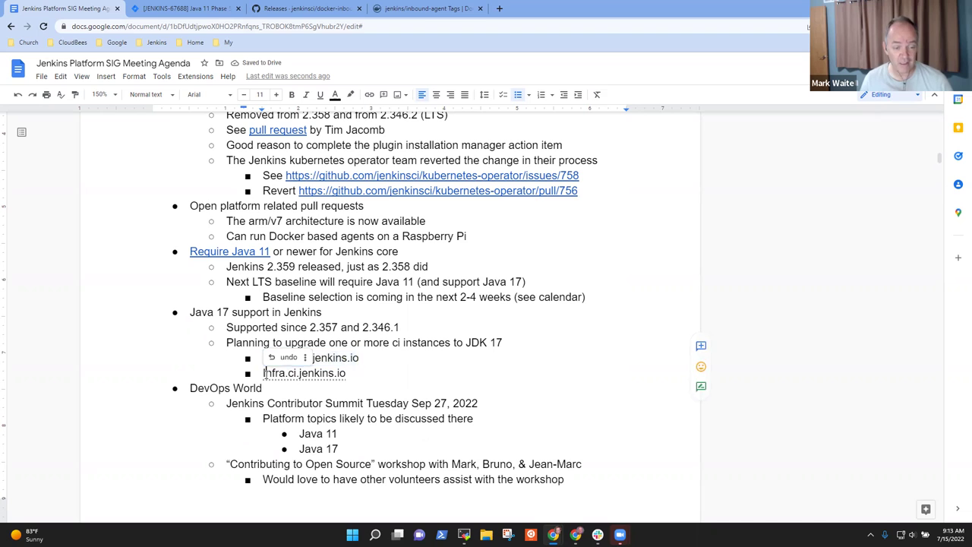
double_click(266, 373)
left_click(365, 357)
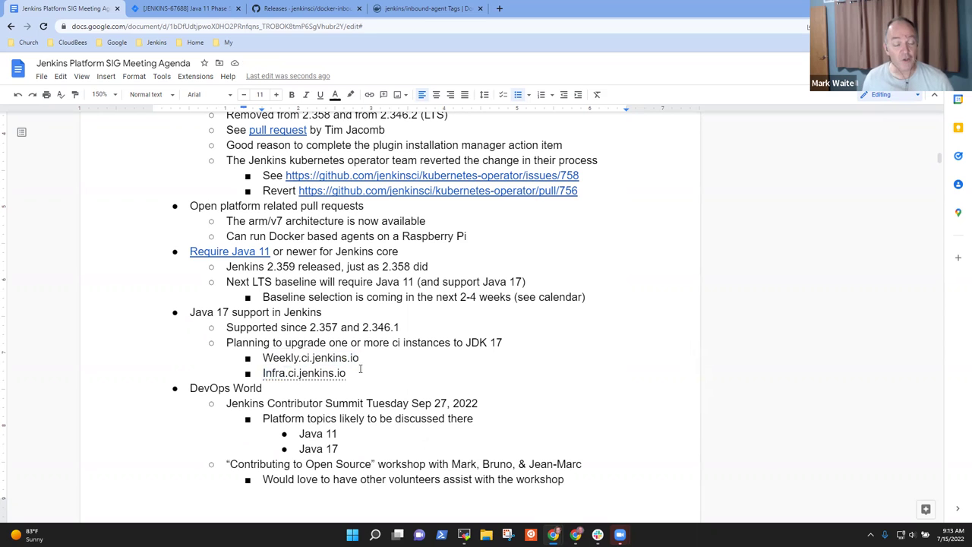
key("shift+Home")
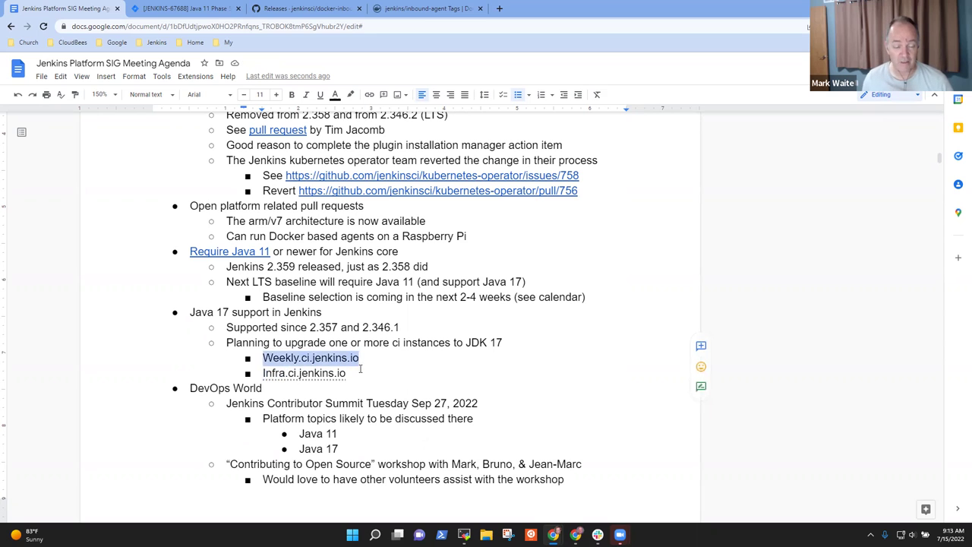
left_click(361, 369)
key("shift+End")
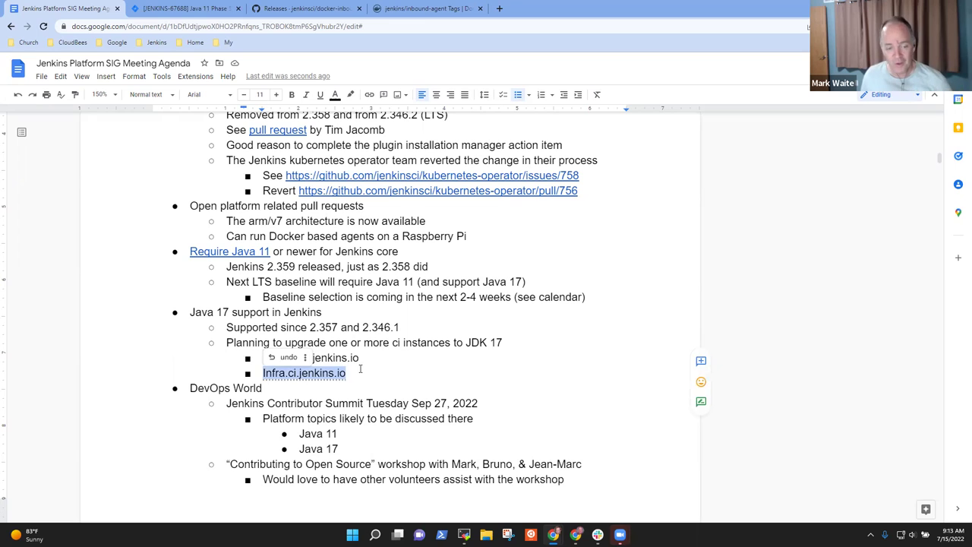
key("Up")
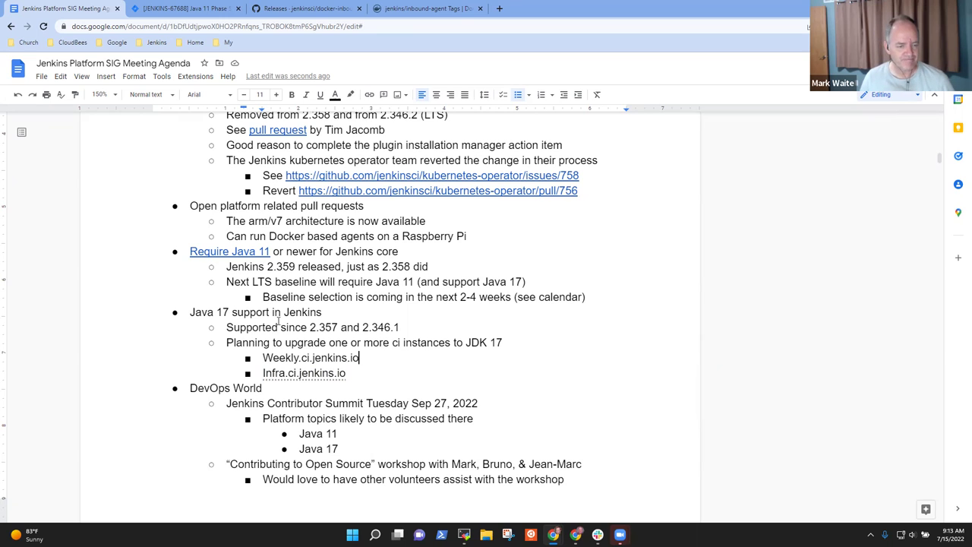
key("End")
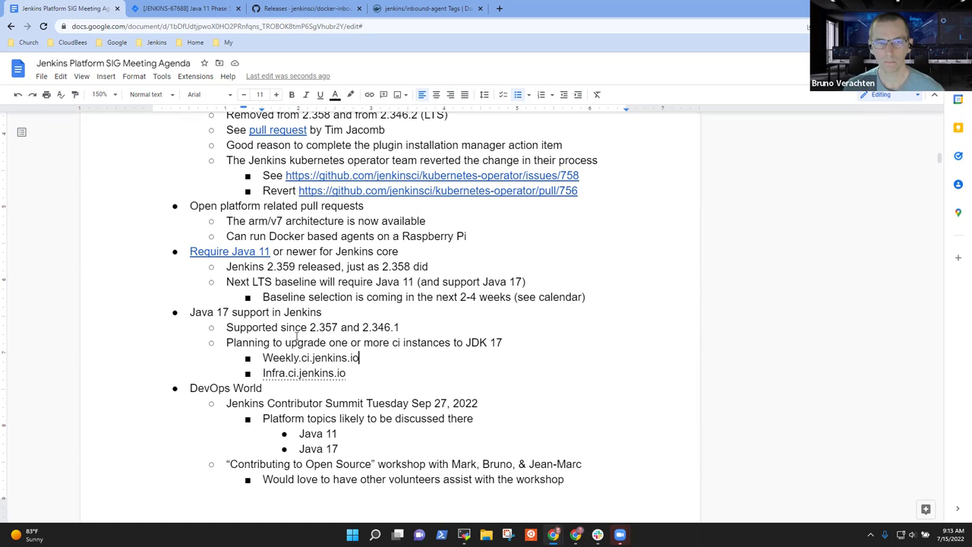
Step: Append the dates and location "Sep 26-29, 2022 Orlando" to the DevOps World agenda item
scroll(310, 340, "down", 2)
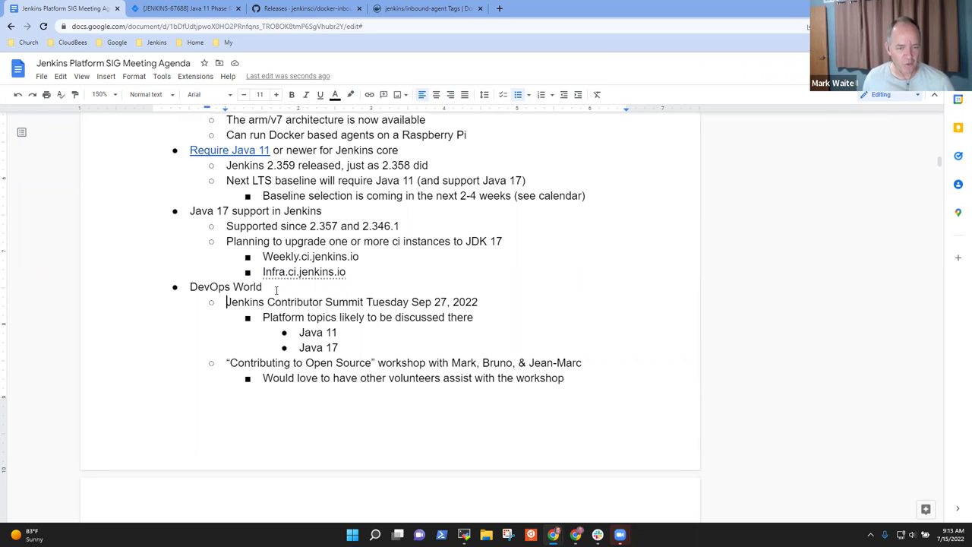
type("Sep ")
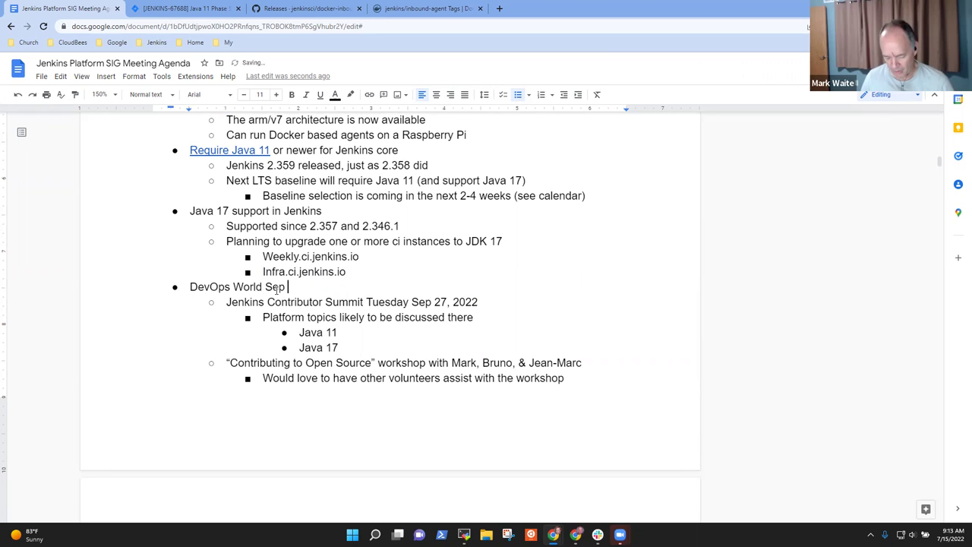
type("26-")
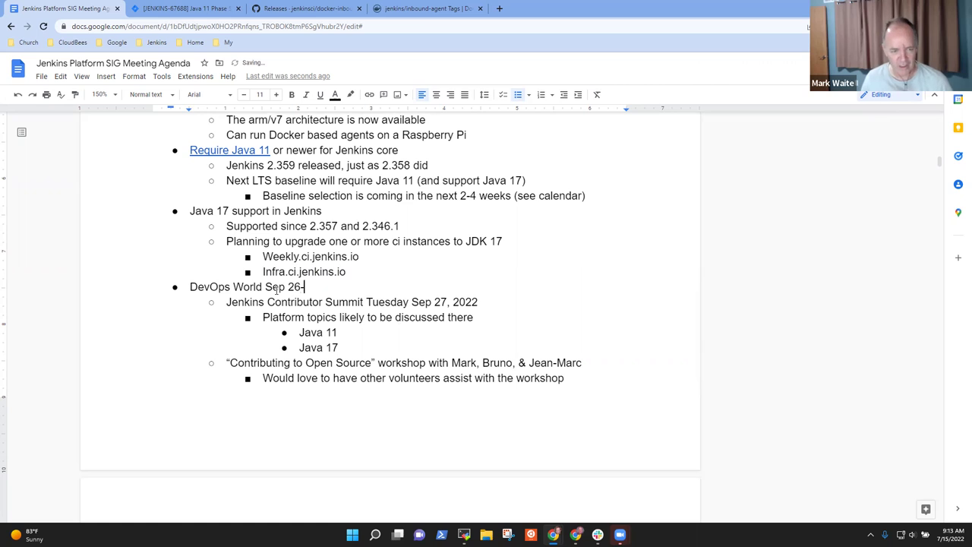
type("29, 20")
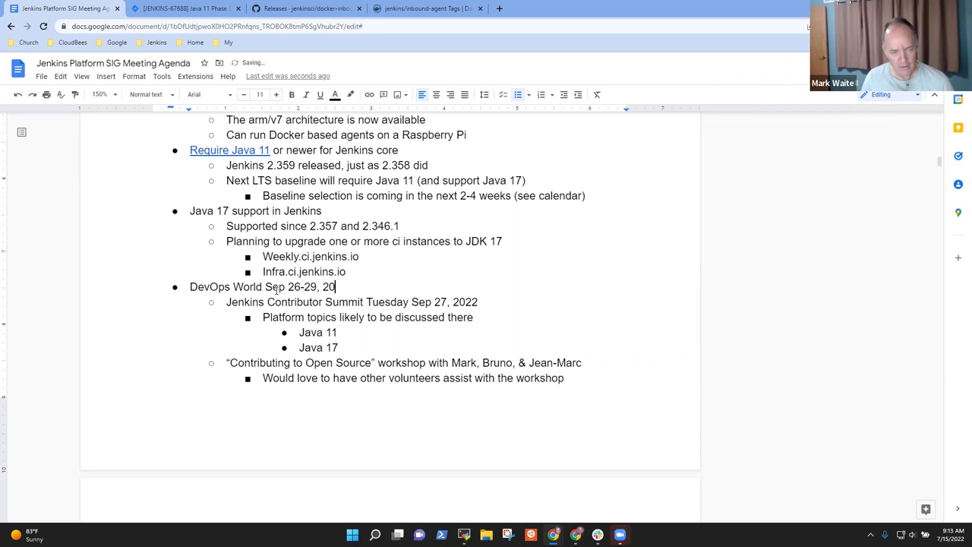
type("22 Orla")
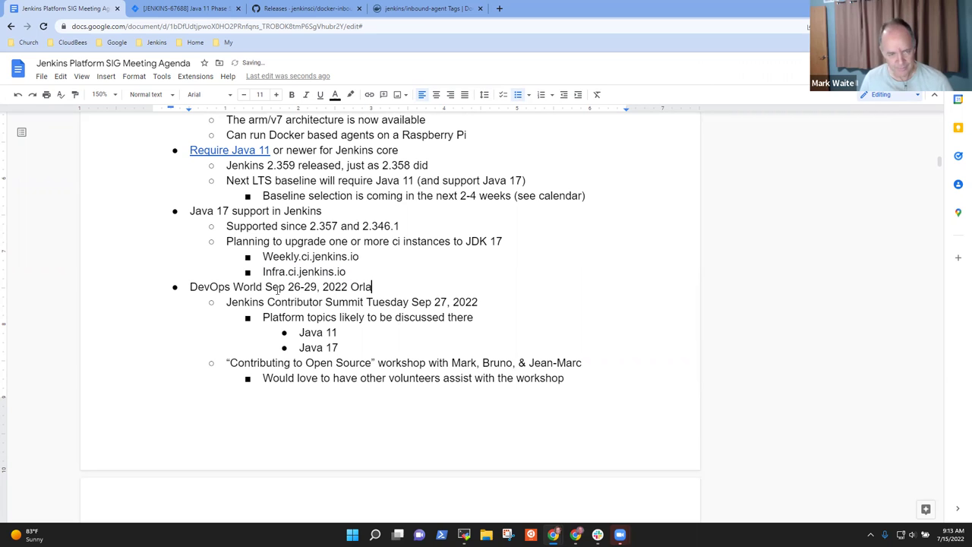
type("ndo")
Step: Highlight the Jenkins Contributor Summit line and the "Contributing to Open Source" workshop line in turn to review the DevOps World topics
key("Down")
key("Home")
key("shift+End")
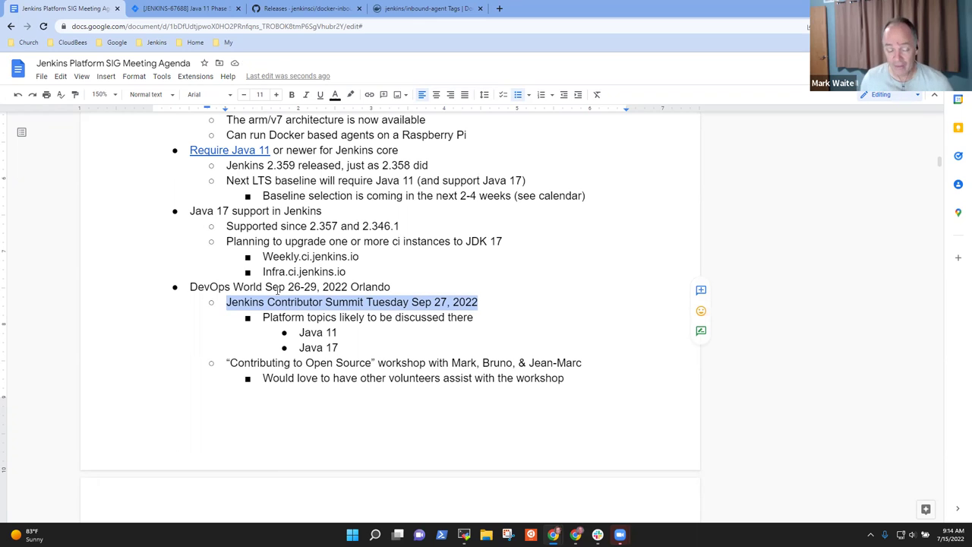
key("Down")
key("Down")
key("Down")
key("Down")
key("Home")
key("shift+End")
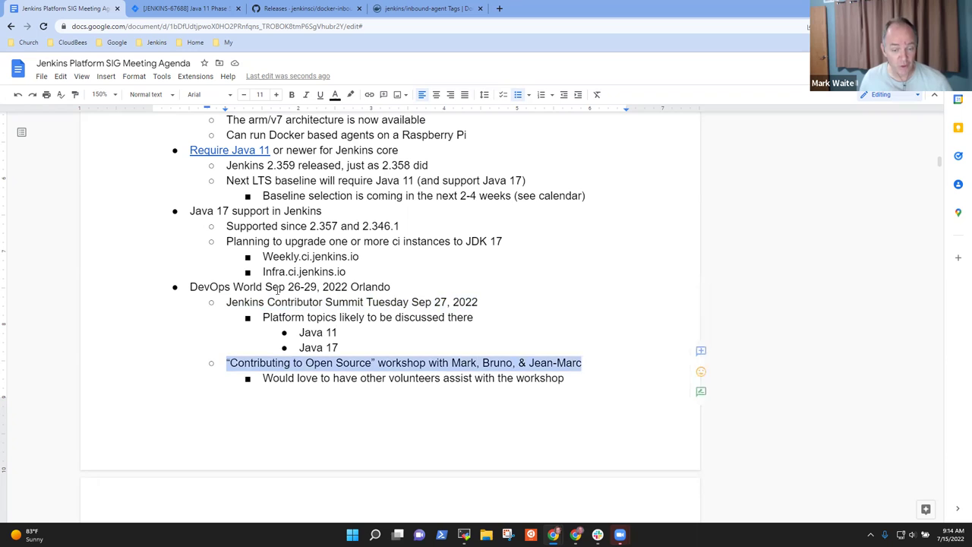